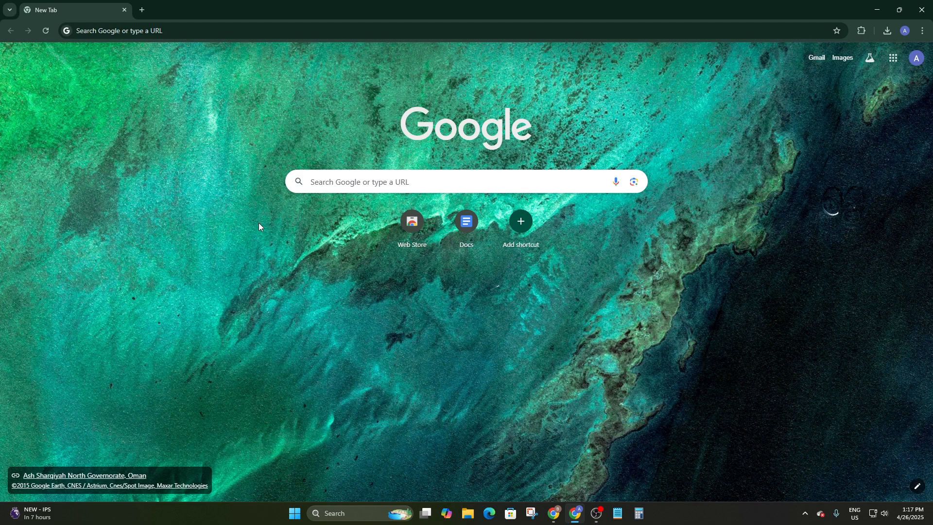
Search the web for filmora and download the free Filmora 14 installer from the Wondershare site.
{"action": "left_click", "coordinate": [79, 25]}
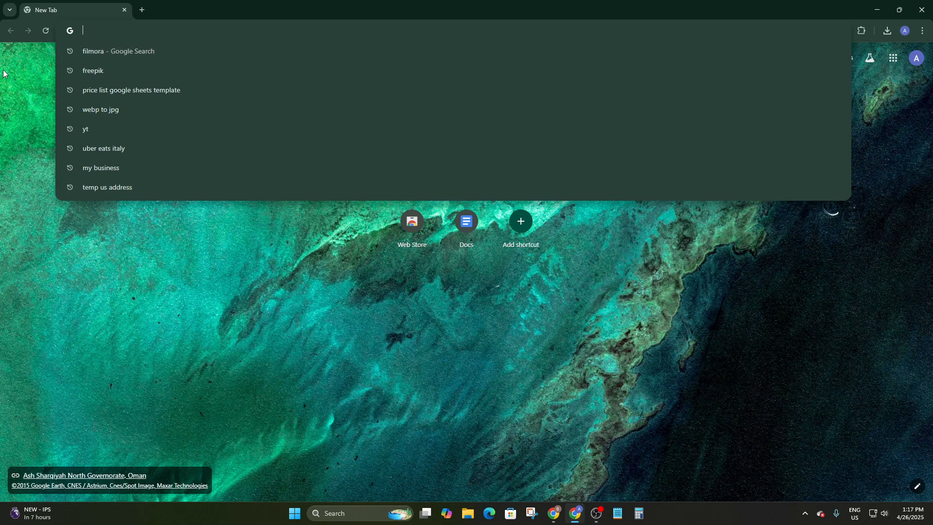
{"action": "left_click", "coordinate": [103, 59]}
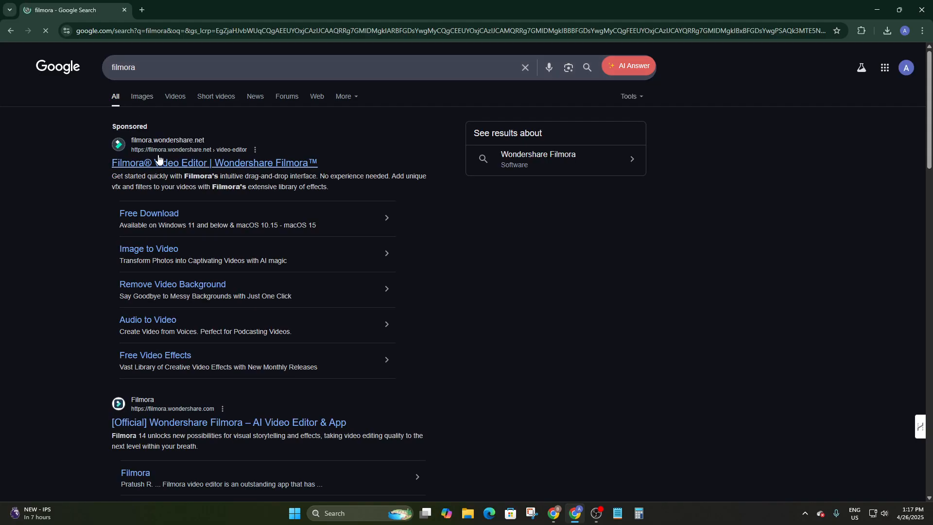
{"action": "left_click", "coordinate": [193, 162]}
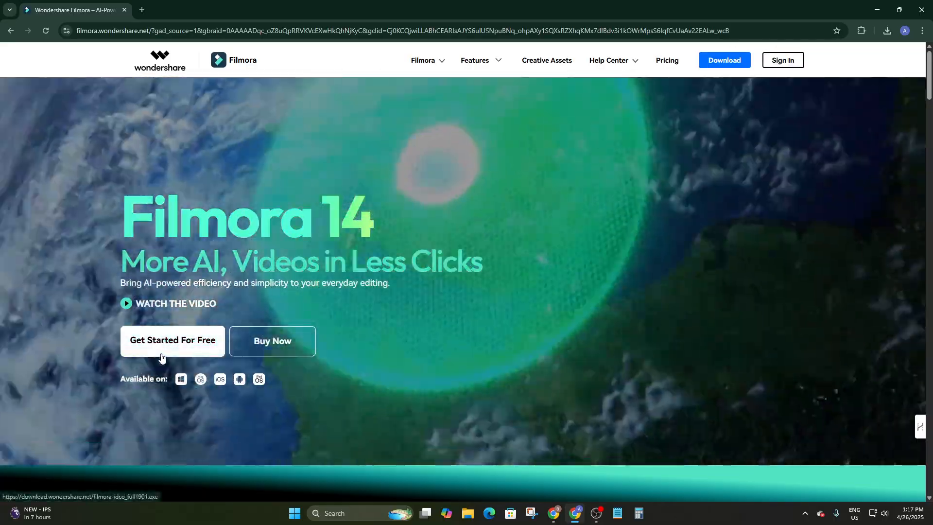
{"action": "left_click", "coordinate": [163, 354]}
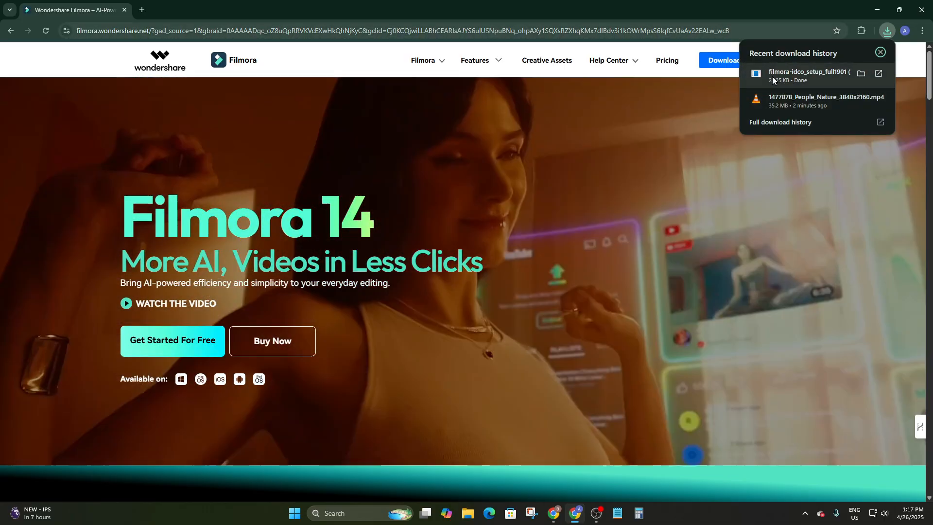
Run the downloaded Filmora setup file to view its installer over the desktop, and close it without installing.
{"action": "left_click", "coordinate": [779, 76]}
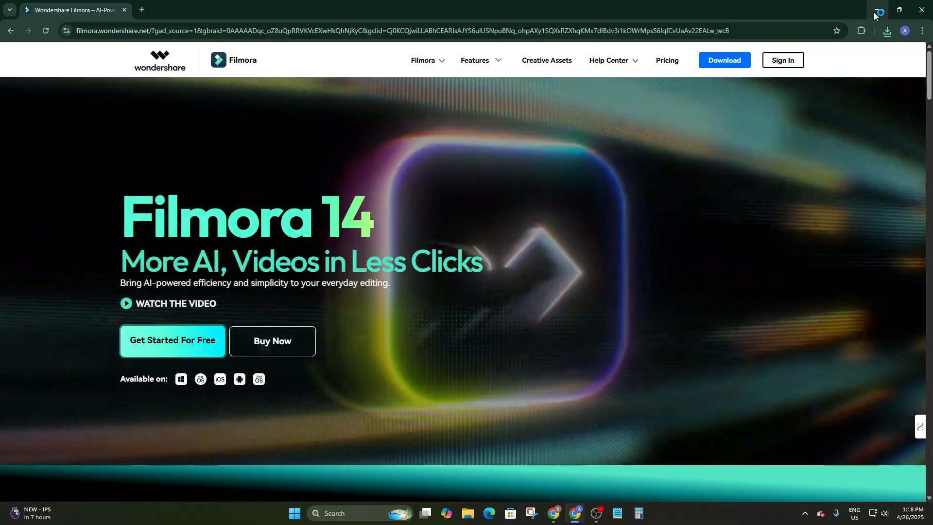
{"action": "left_click", "coordinate": [876, 11]}
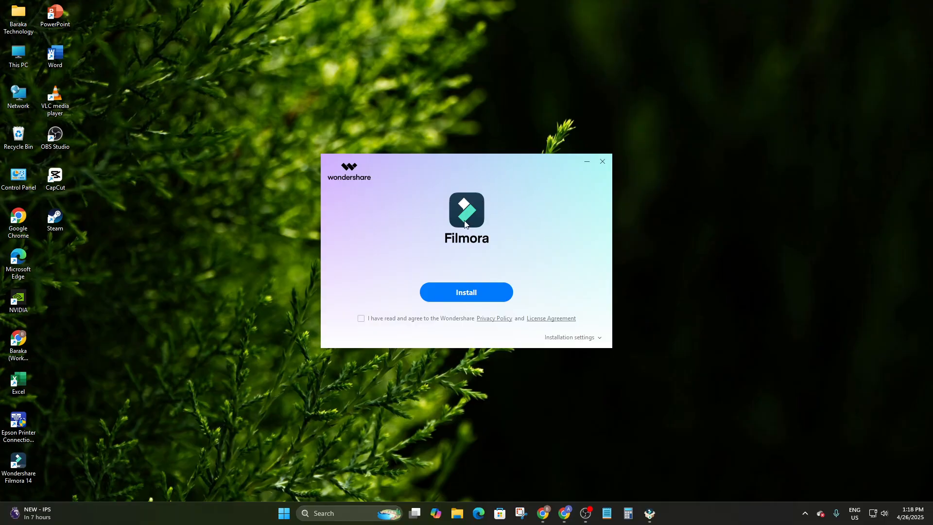
{"action": "left_click", "coordinate": [602, 161]}
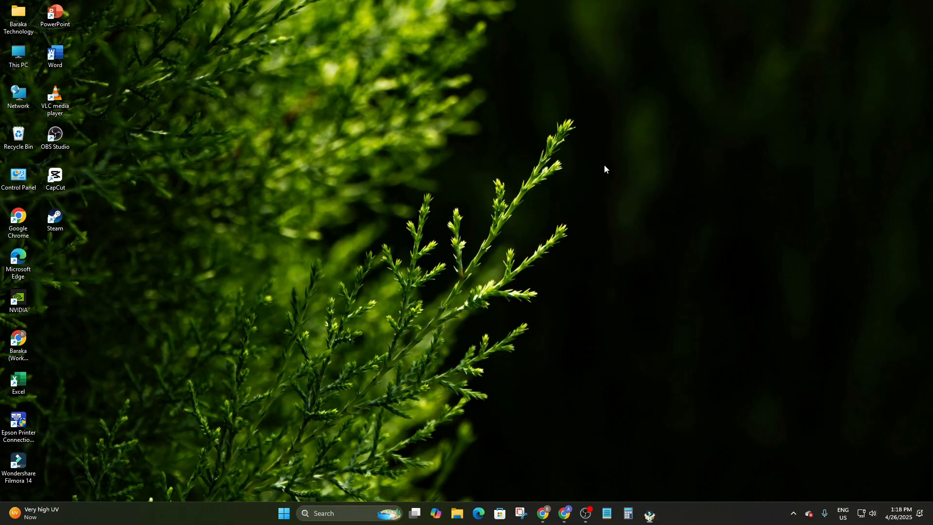
Move the Wondershare Filmora 14 shortcut into open desktop space and delete the Filmora setup file.
{"action": "left_click_drag", "start_coordinate": [18, 464], "coordinate": [165, 266]}
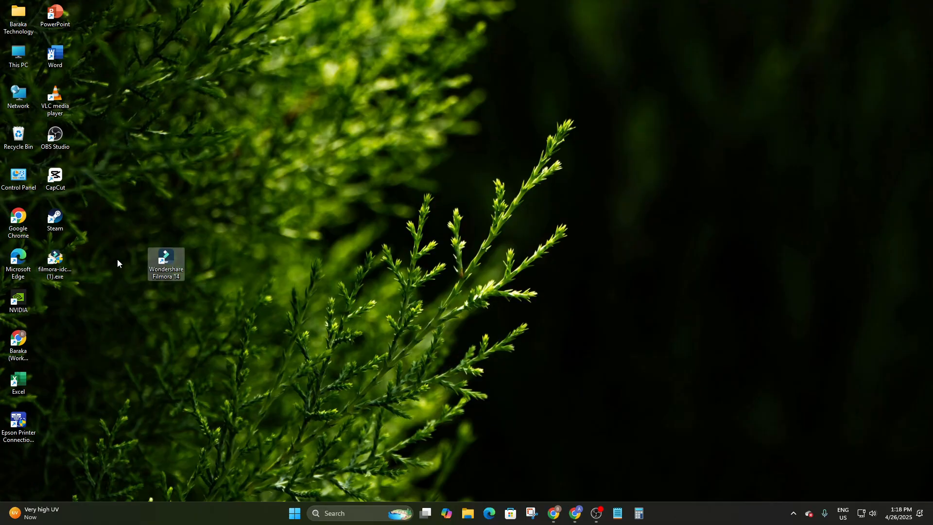
{"action": "right_click", "coordinate": [59, 262]}
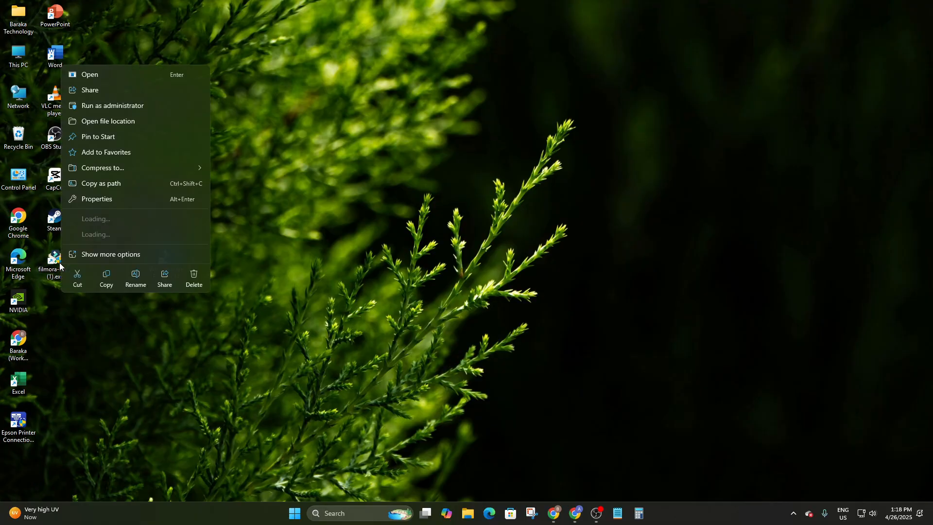
{"action": "left_click", "coordinate": [197, 275]}
Move the Wondershare Filmora 14 shortcut toward the upper middle of the desktop and launch Filmora from it.
{"action": "left_click_drag", "start_coordinate": [168, 262], "coordinate": [350, 180]}
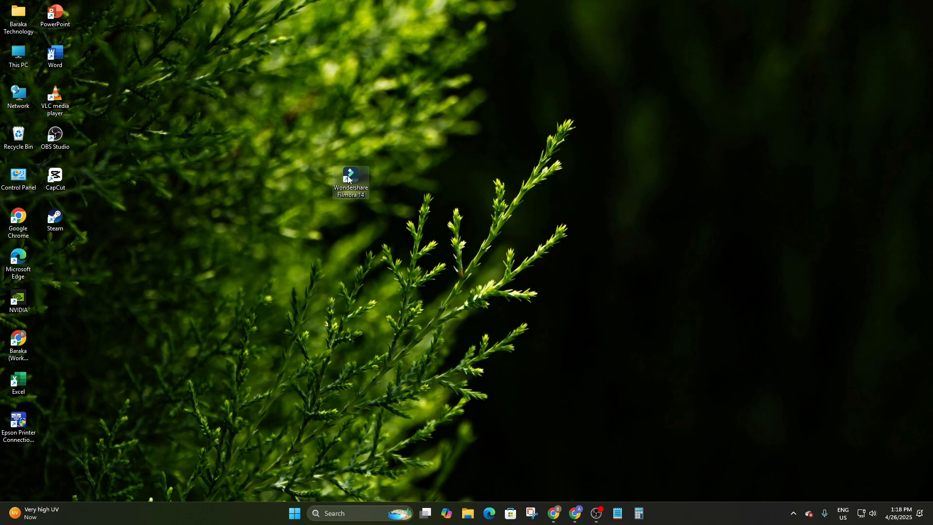
{"action": "left_click", "coordinate": [321, 140]}
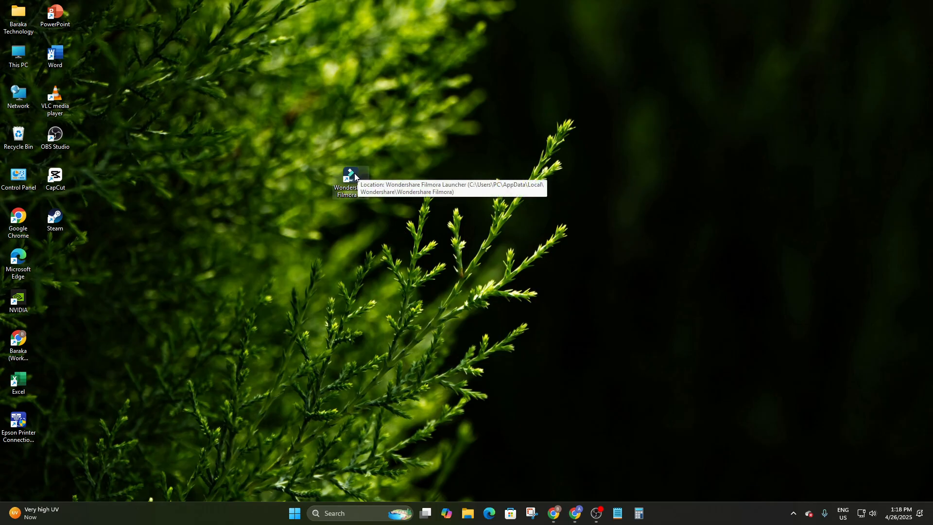
{"action": "double_click", "coordinate": [349, 192]}
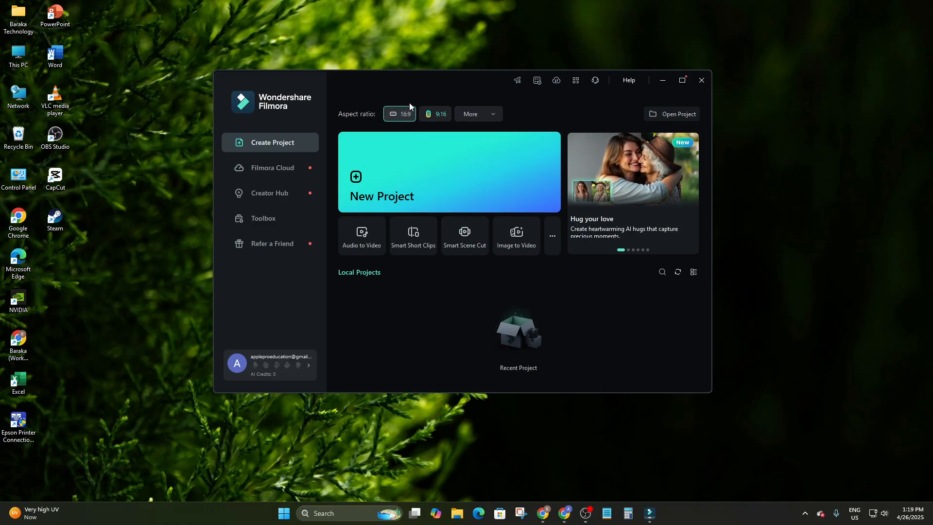
Try the 9:16 aspect ratio, look through the additional ratios, and set the project back to 16:9.
{"action": "left_click", "coordinate": [438, 110]}
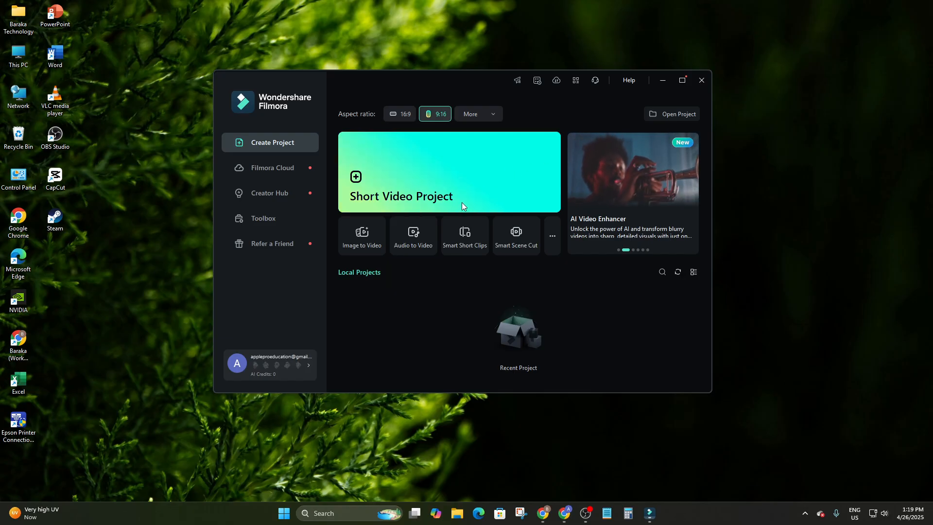
{"action": "left_click", "coordinate": [471, 114]}
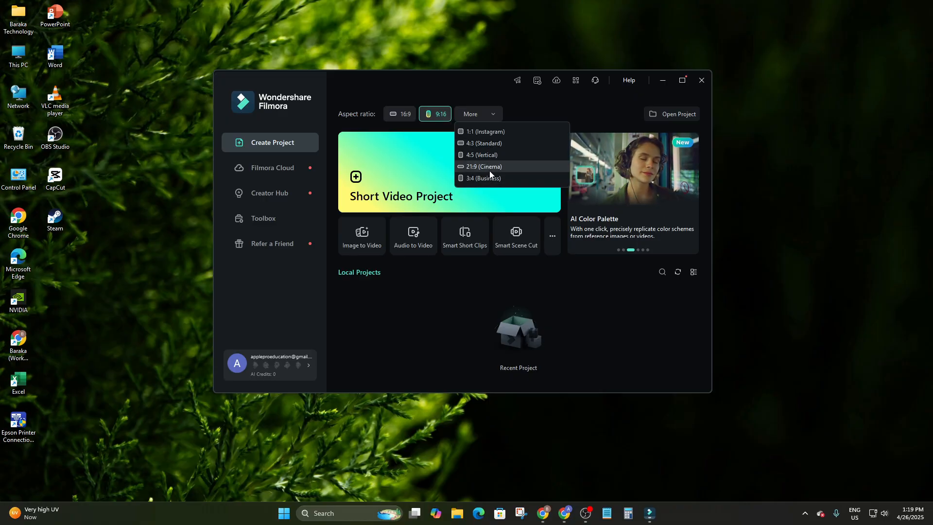
{"action": "left_click", "coordinate": [523, 112]}
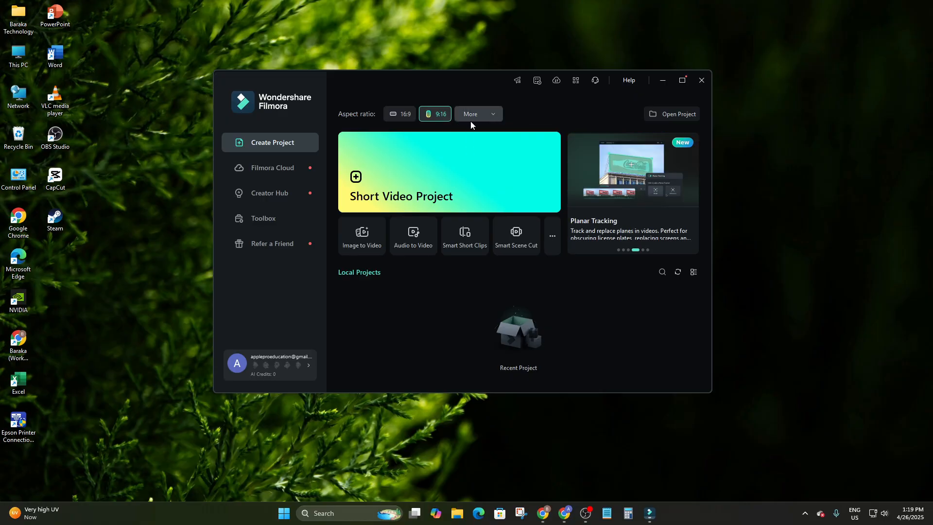
{"action": "left_click", "coordinate": [399, 113]}
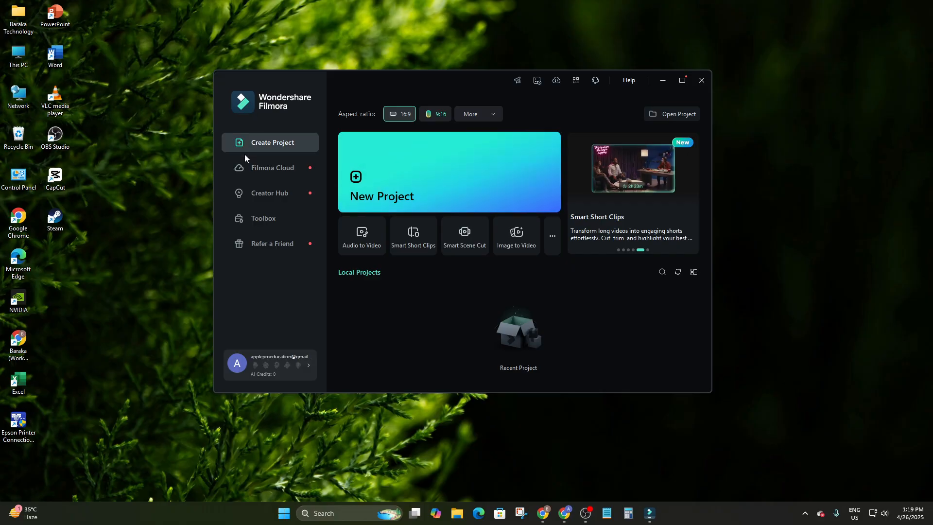
{"action": "left_click", "coordinate": [287, 144]}
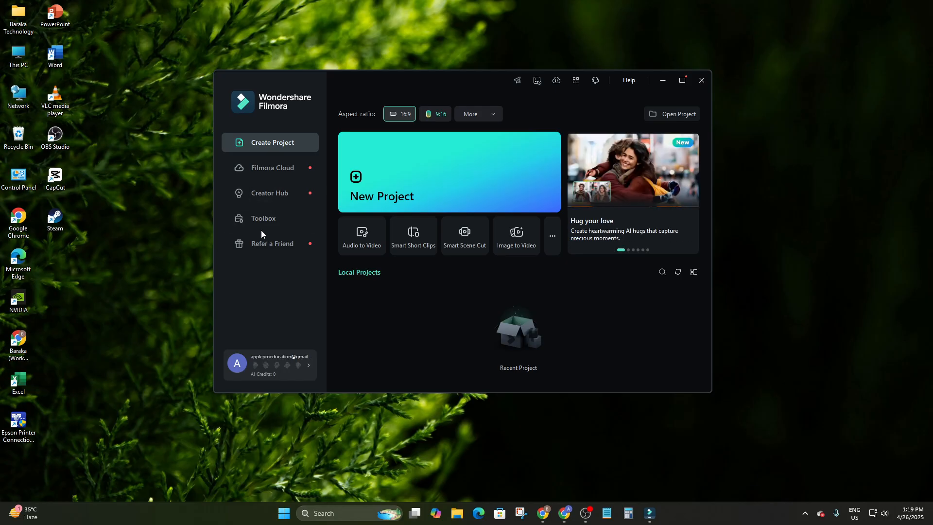
Look through the editing and AI tools in the Toolbox and the Refer a Friend rewards offer.
{"action": "left_click", "coordinate": [257, 217]}
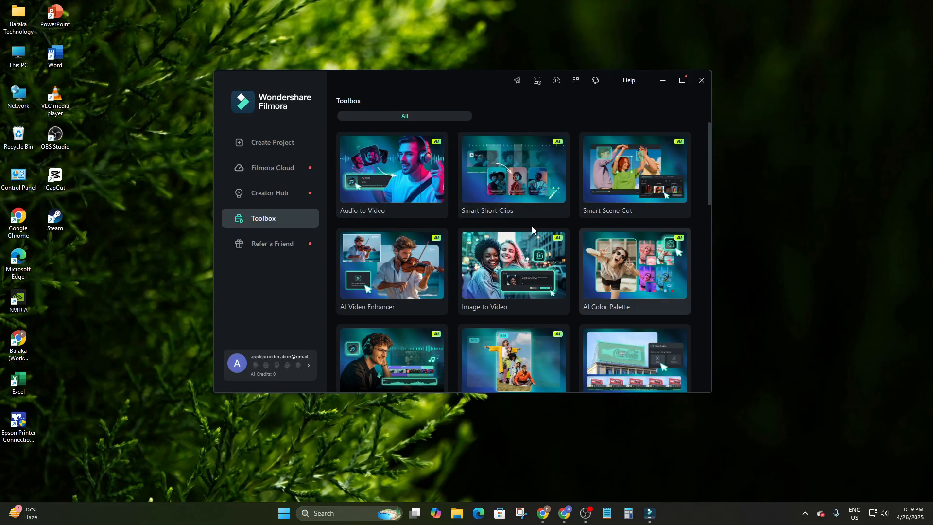
{"action": "scroll", "coordinate": [596, 213], "scroll_direction": "down", "scroll_amount": 2}
{"action": "scroll", "coordinate": [572, 245], "scroll_direction": "down", "scroll_amount": 2}
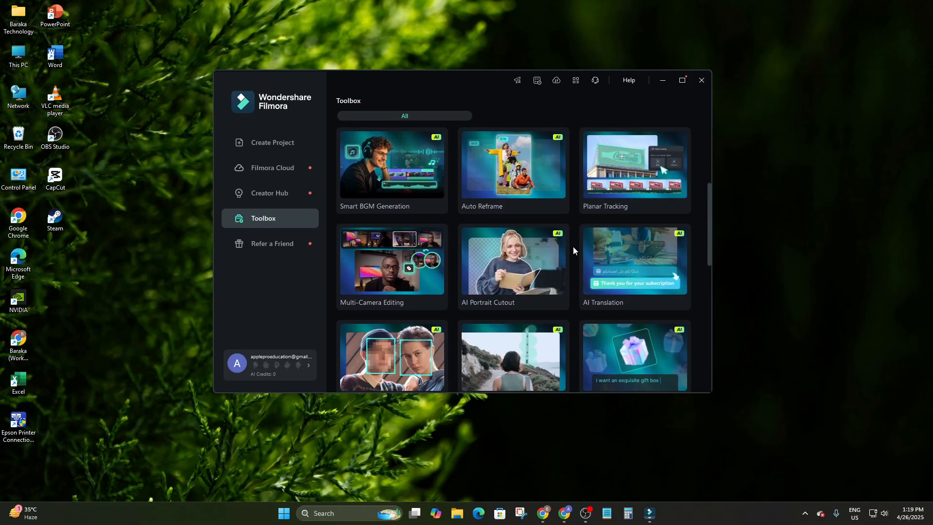
{"action": "scroll", "coordinate": [573, 245], "scroll_direction": "up", "scroll_amount": 2}
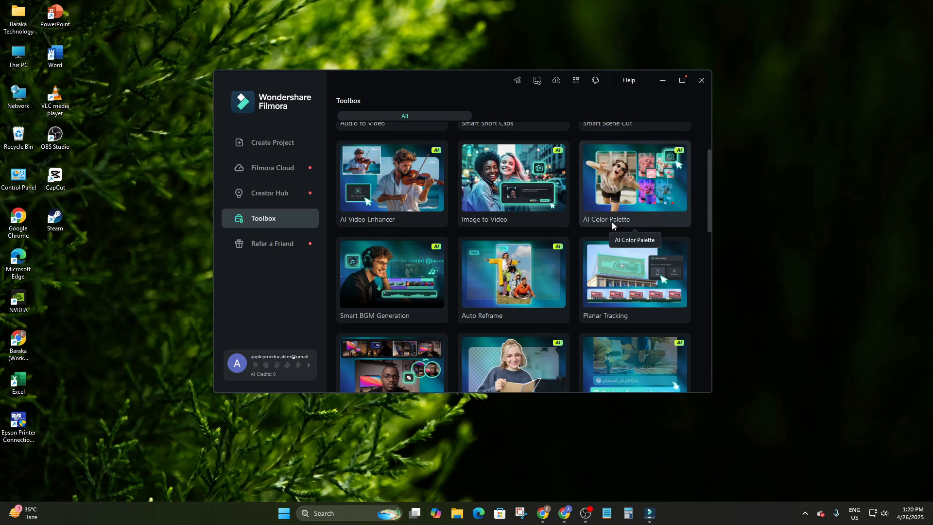
{"action": "scroll", "coordinate": [371, 306], "scroll_direction": "down", "scroll_amount": 1}
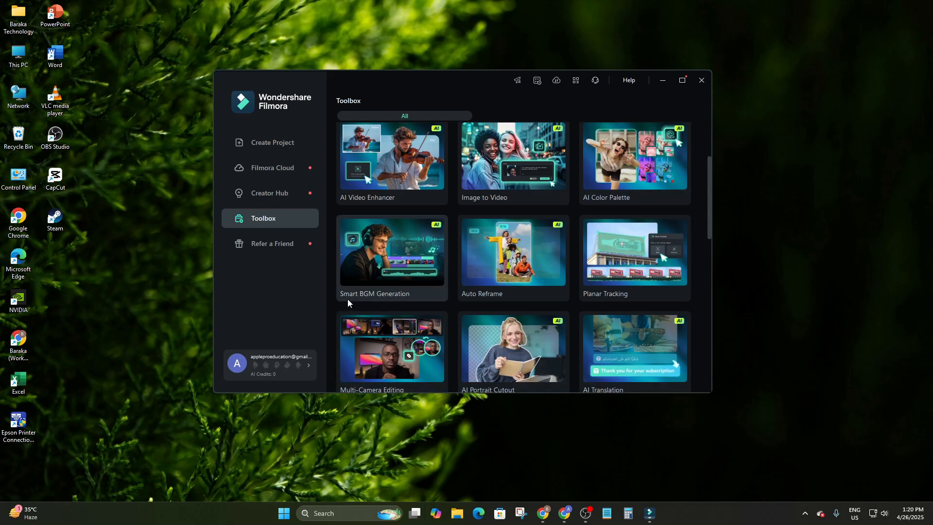
{"action": "scroll", "coordinate": [433, 287], "scroll_direction": "down", "scroll_amount": 3}
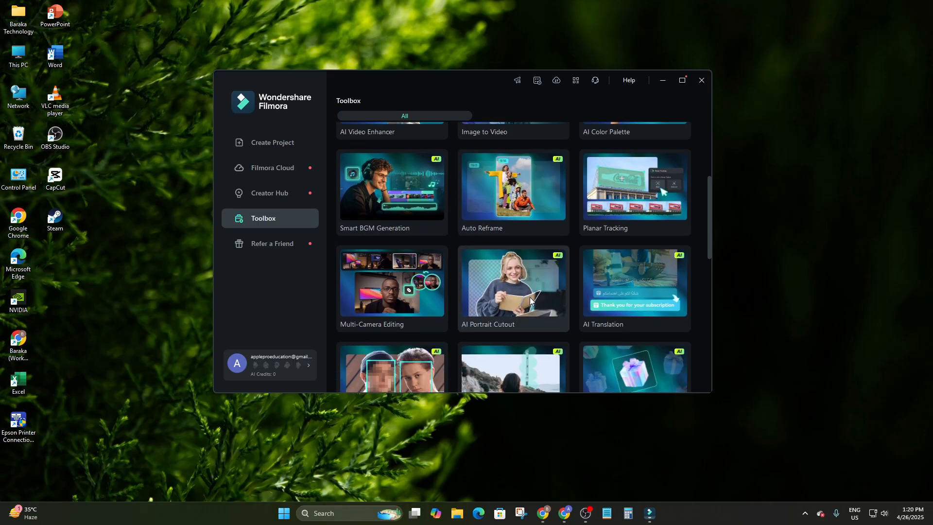
{"action": "scroll", "coordinate": [510, 316], "scroll_direction": "down", "scroll_amount": 2}
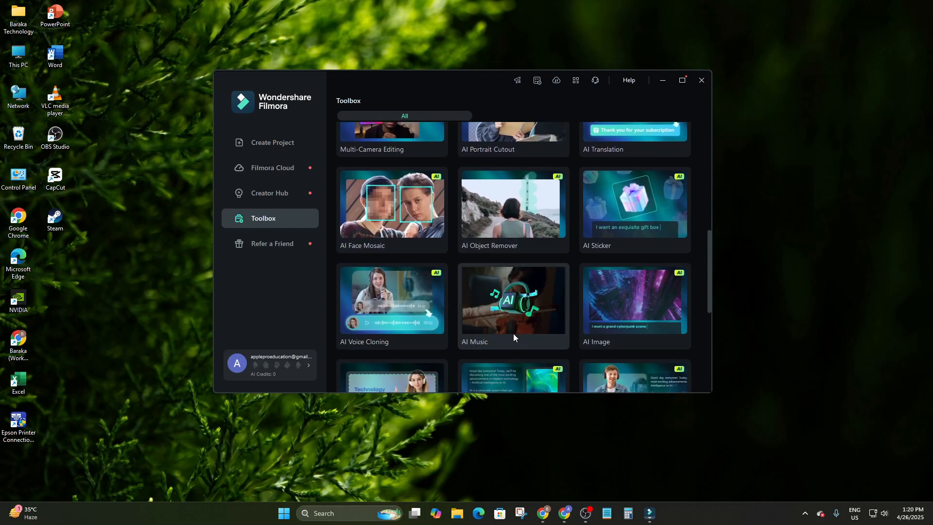
{"action": "scroll", "coordinate": [574, 296], "scroll_direction": "down", "scroll_amount": 5}
{"action": "scroll", "coordinate": [578, 299], "scroll_direction": "up", "scroll_amount": 4}
{"action": "scroll", "coordinate": [577, 299], "scroll_direction": "down", "scroll_amount": 4}
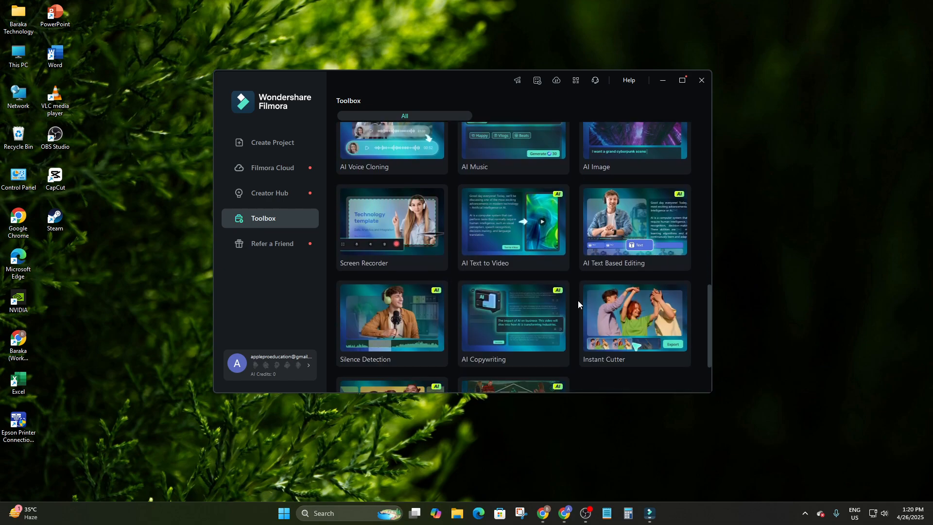
{"action": "scroll", "coordinate": [579, 299], "scroll_direction": "up", "scroll_amount": 6}
{"action": "scroll", "coordinate": [579, 299], "scroll_direction": "up", "scroll_amount": 5}
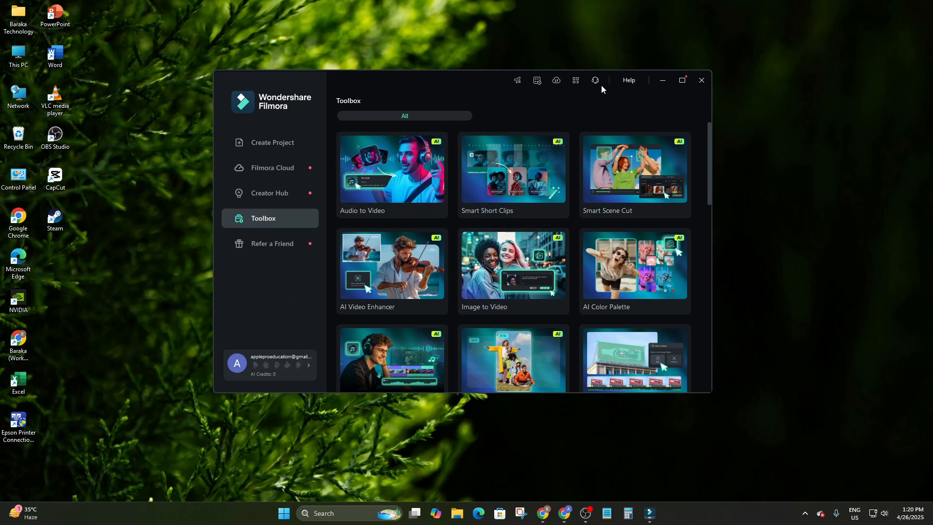
{"action": "left_click", "coordinate": [265, 244]}
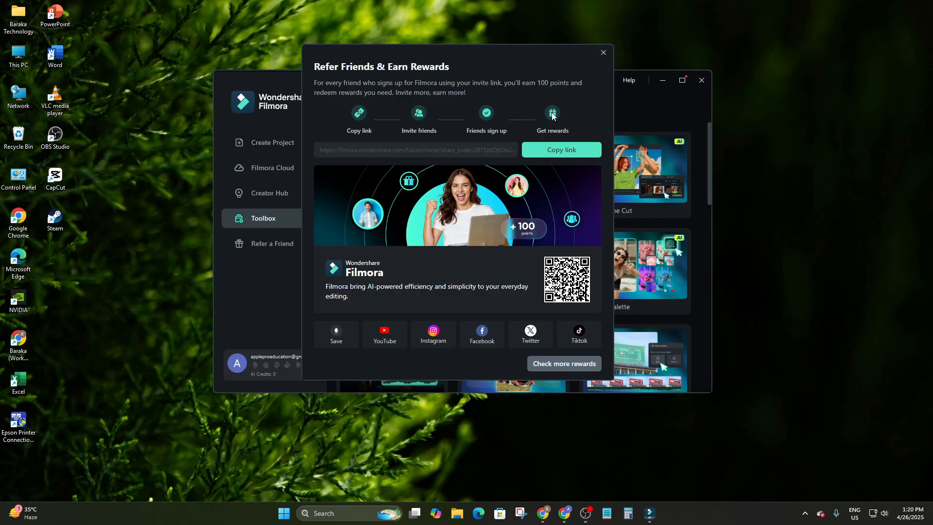
{"action": "left_click", "coordinate": [602, 53]}
Return to project creation and start a new project with the 16:9 aspect ratio.
{"action": "left_click", "coordinate": [226, 142]}
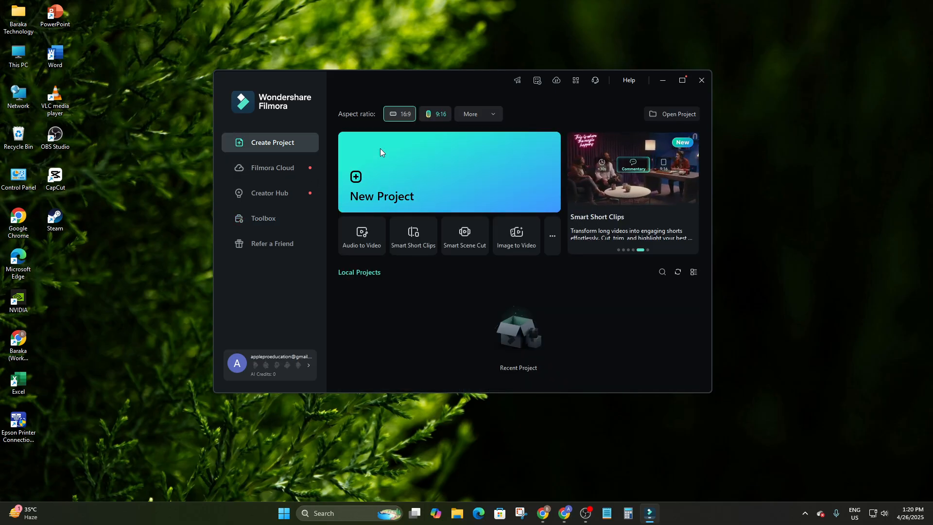
{"action": "left_click", "coordinate": [362, 194]}
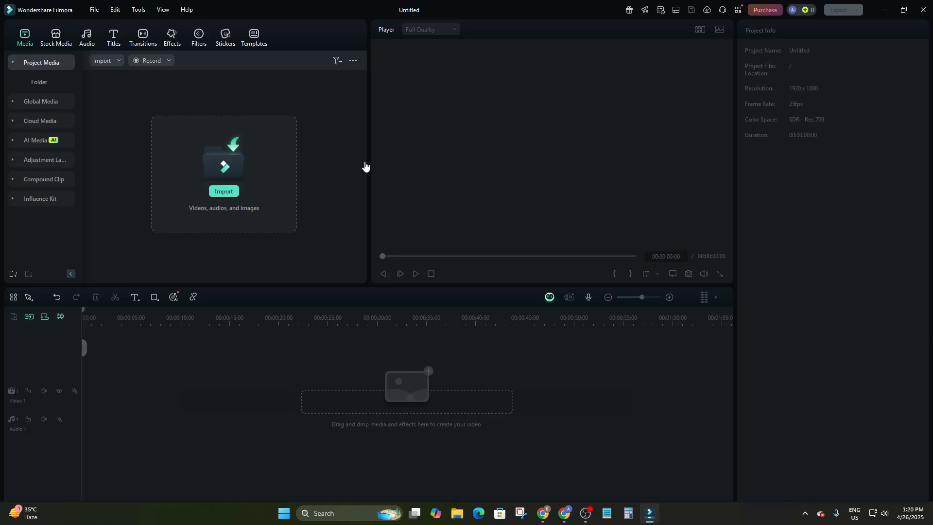
Enlarge the player area by narrowing the project info and media areas and reducing the timeline's height.
{"action": "left_click_drag", "start_coordinate": [369, 160], "coordinate": [368, 185]}
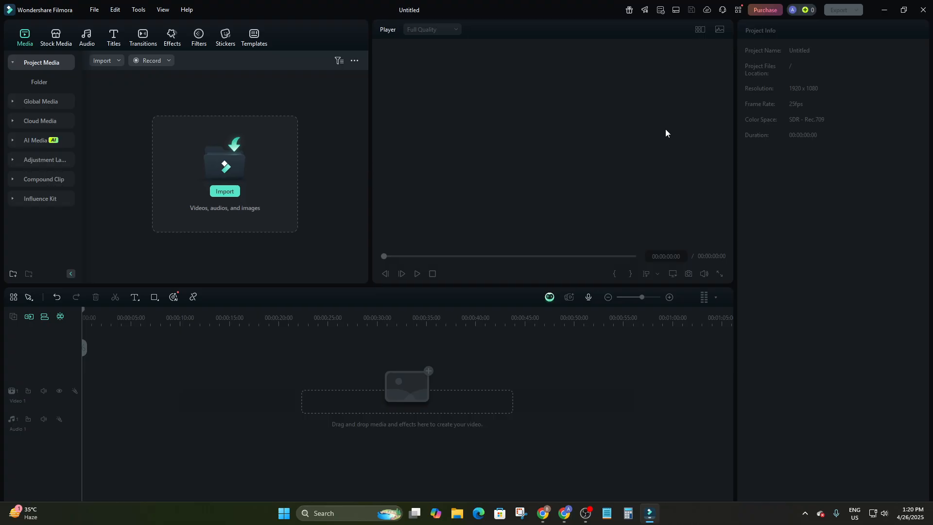
{"action": "left_click_drag", "start_coordinate": [735, 142], "coordinate": [814, 129]}
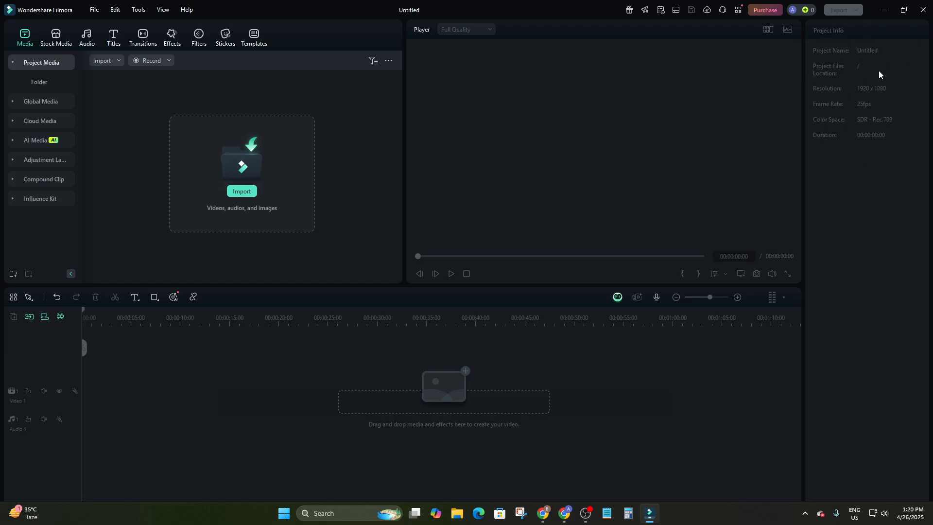
{"action": "left_click_drag", "start_coordinate": [403, 118], "coordinate": [241, 126]}
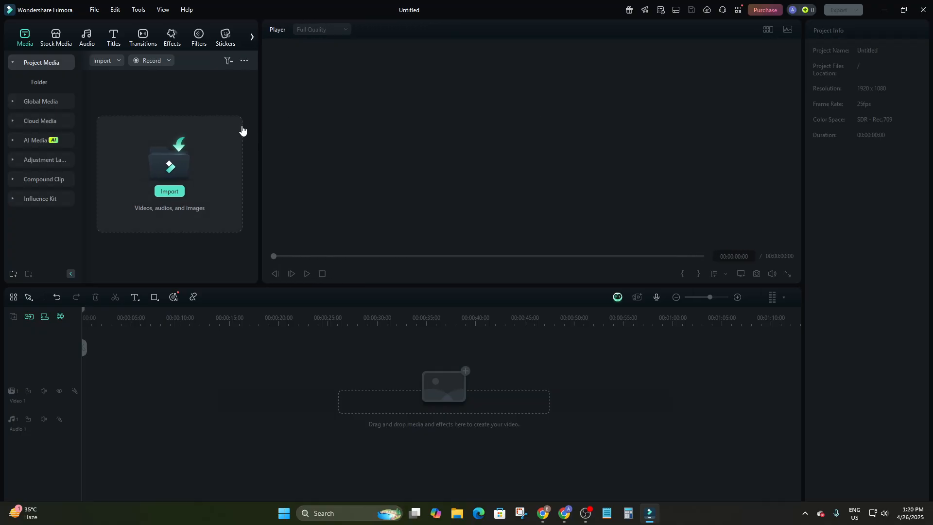
{"action": "left_click_drag", "start_coordinate": [462, 285], "coordinate": [458, 383]}
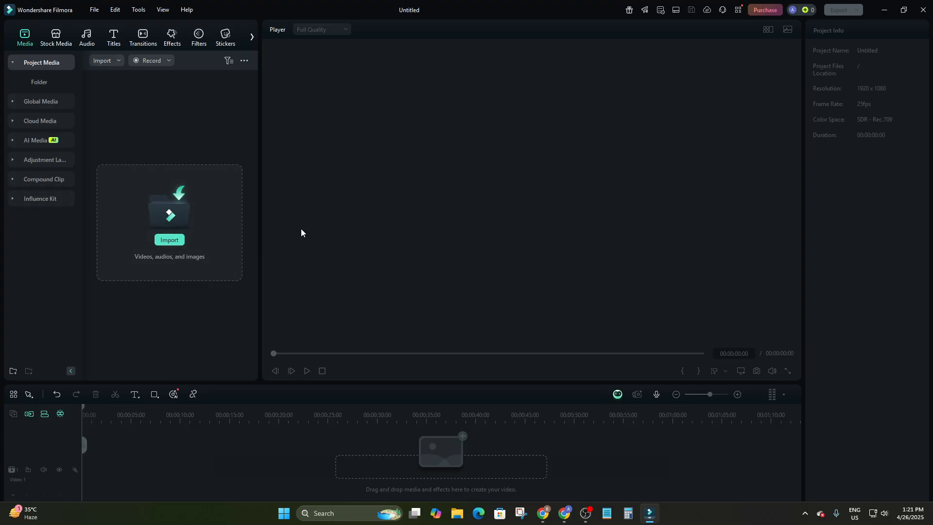
Import the video 1477878_People_Nature_3840x2160 from the Downloads folder without creating a proxy file.
{"action": "left_click", "coordinate": [176, 242]}
{"action": "left_click", "coordinate": [51, 143]}
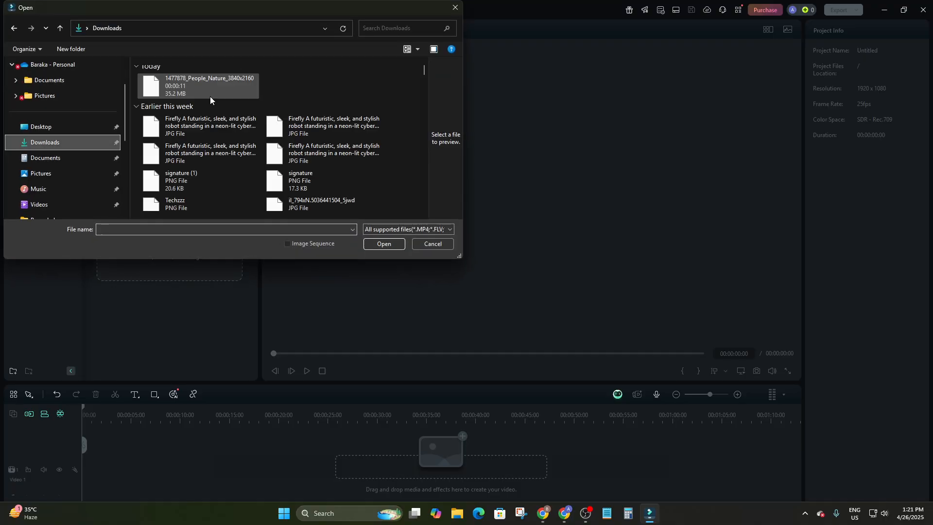
{"action": "double_click", "coordinate": [214, 86]}
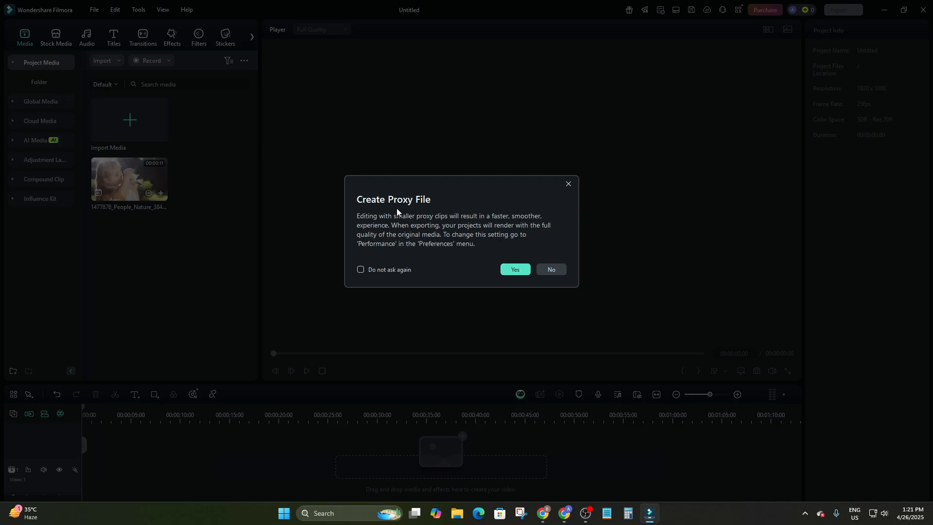
{"action": "left_click", "coordinate": [552, 269]}
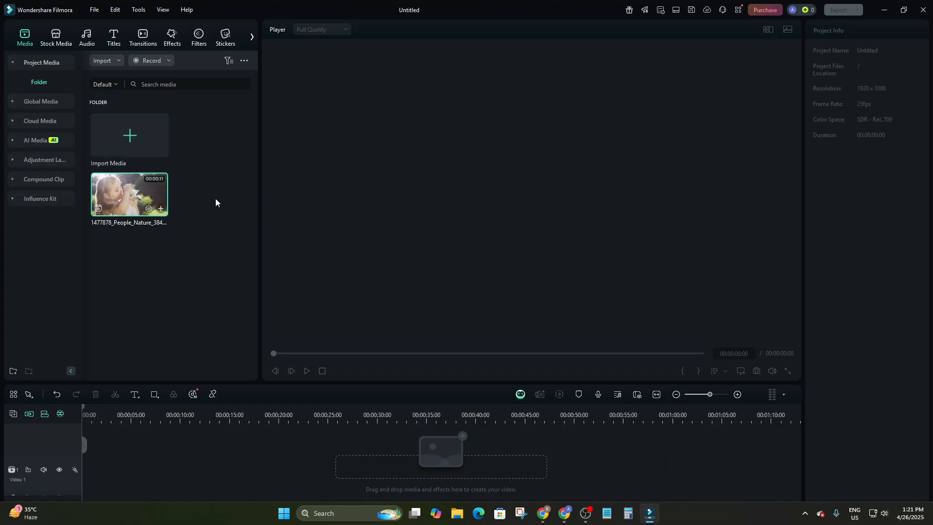
Place the imported video at the start of the Video 1 track, keeping the project settings of 1920 x 1080 25fps.
{"action": "left_click_drag", "start_coordinate": [121, 205], "coordinate": [94, 469]}
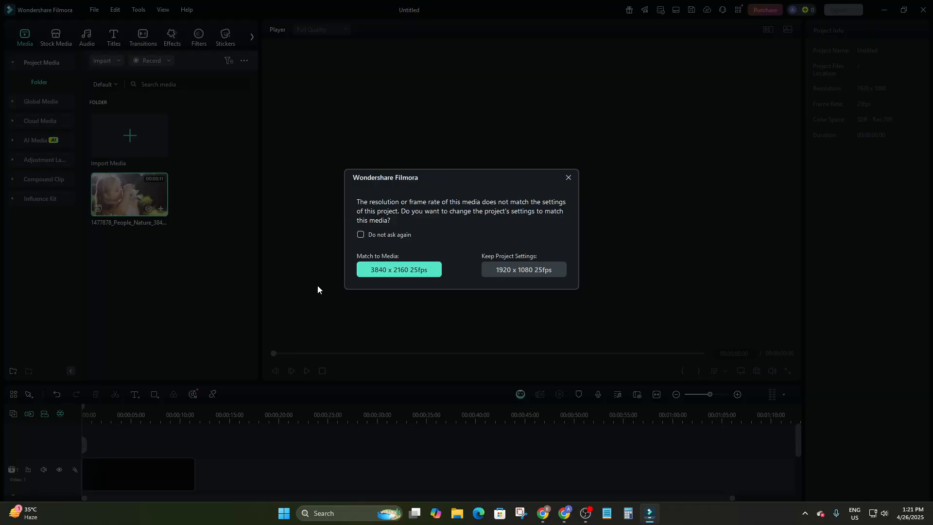
{"action": "left_click_drag", "start_coordinate": [385, 180], "coordinate": [405, 173]}
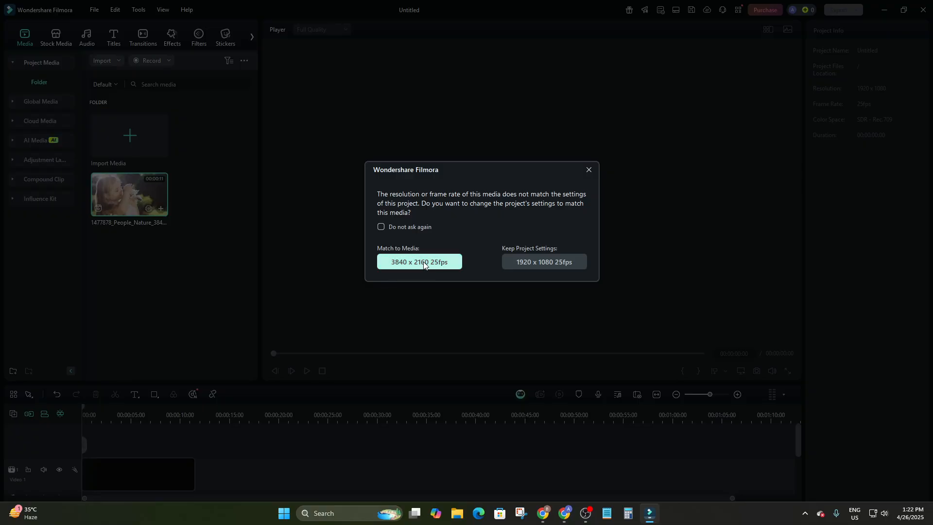
{"action": "left_click", "coordinate": [539, 263]}
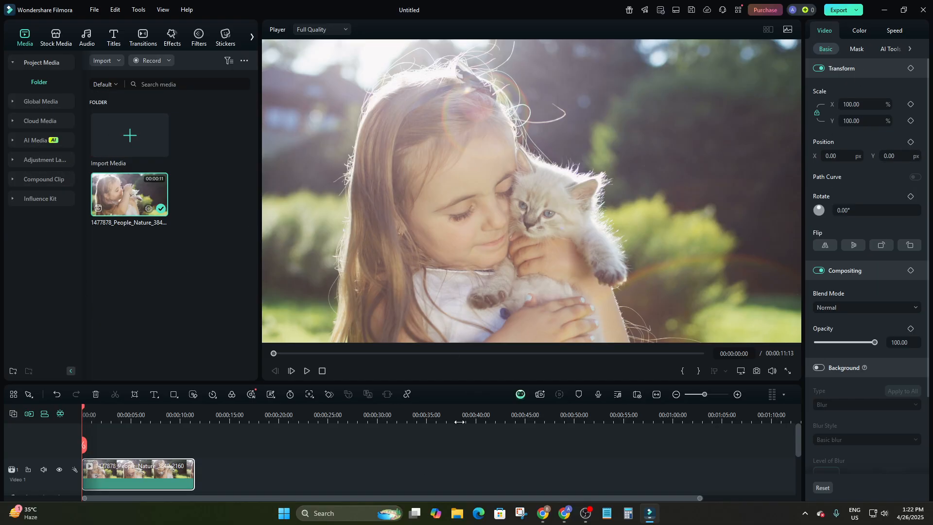
Look through the Global Media and Cloud Media sections and the Image to Video templates under AI Media.
{"action": "left_click", "coordinate": [119, 272]}
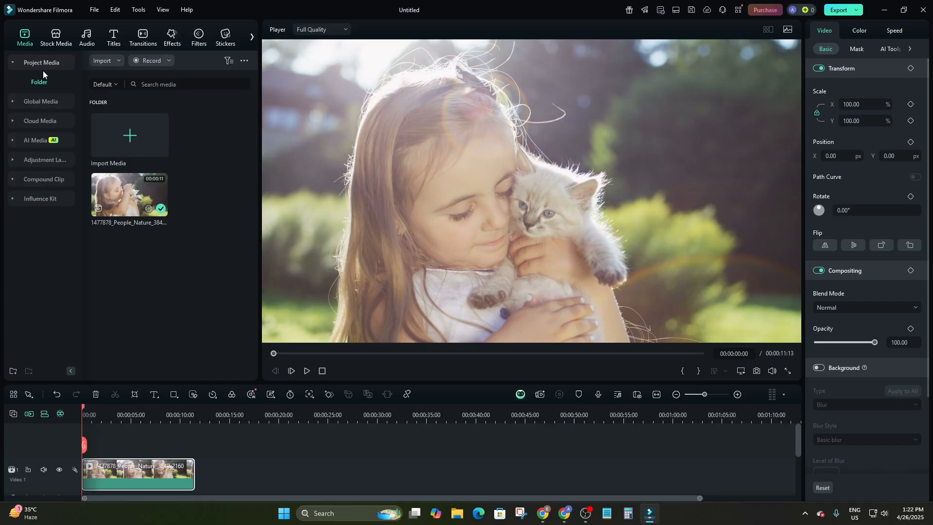
{"action": "left_click", "coordinate": [43, 102]}
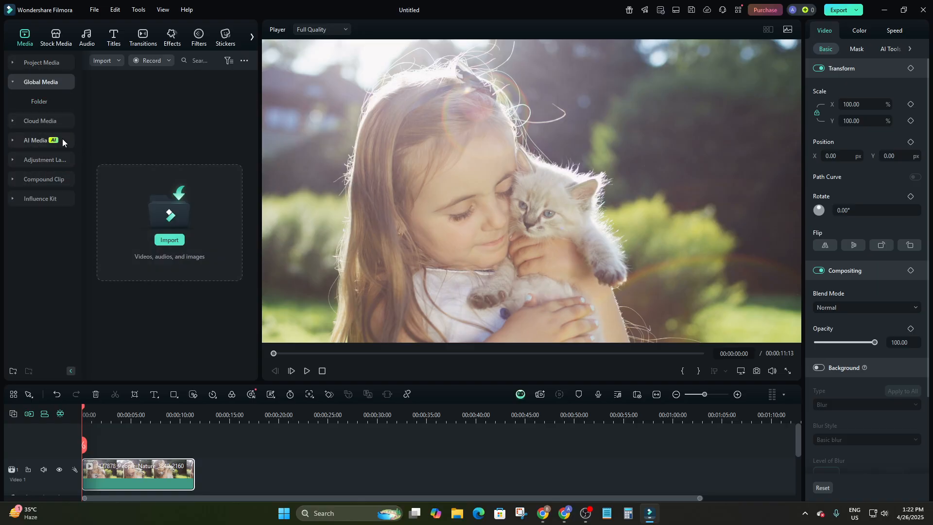
{"action": "left_click", "coordinate": [176, 240]}
{"action": "left_click", "coordinate": [457, 8]}
{"action": "left_click", "coordinate": [33, 120]}
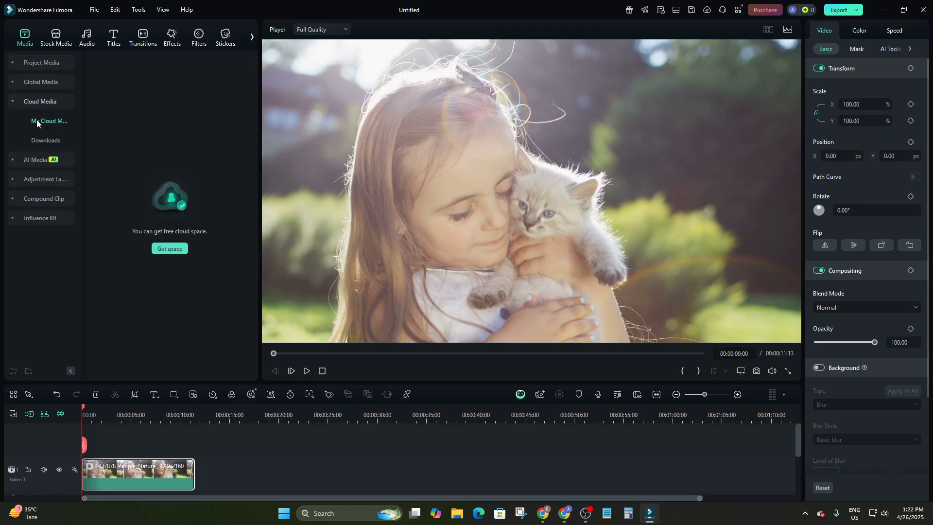
{"action": "left_click", "coordinate": [30, 162]}
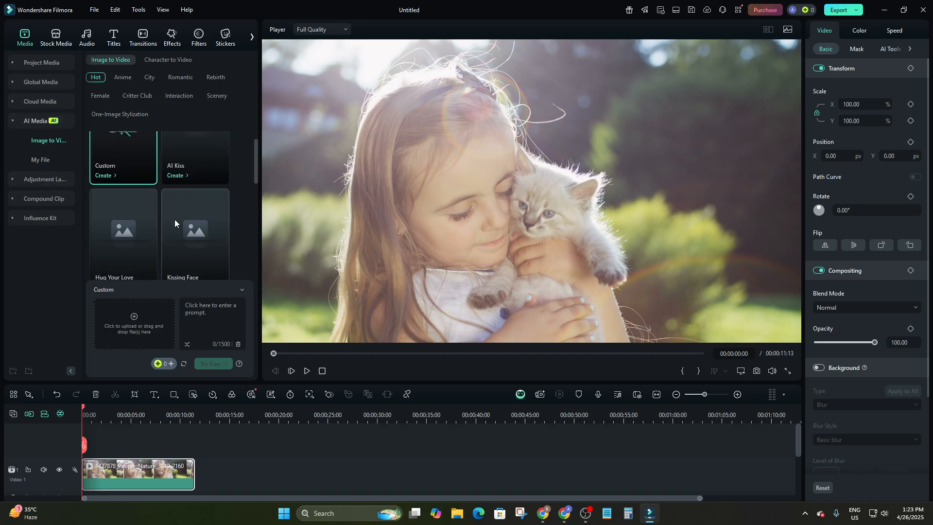
{"action": "scroll", "coordinate": [176, 194], "scroll_direction": "down", "scroll_amount": 5}
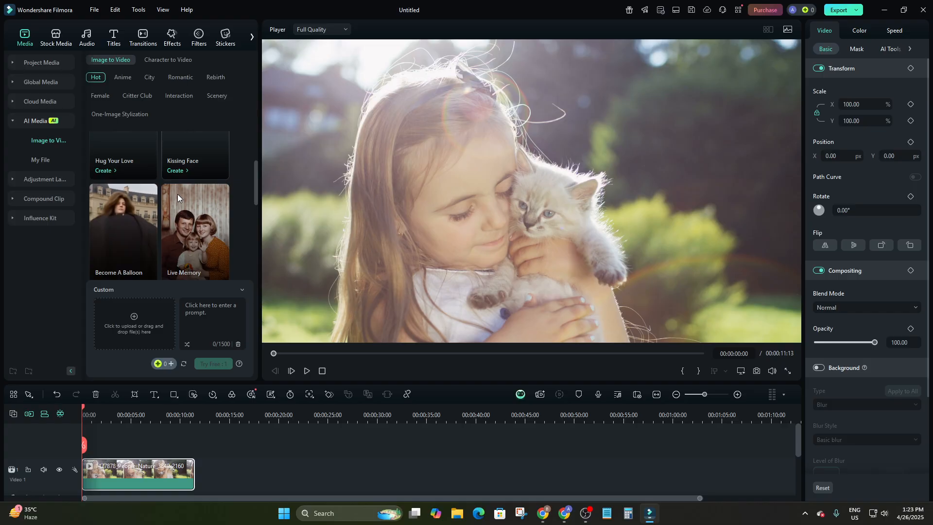
{"action": "scroll", "coordinate": [162, 189], "scroll_direction": "down", "scroll_amount": 2}
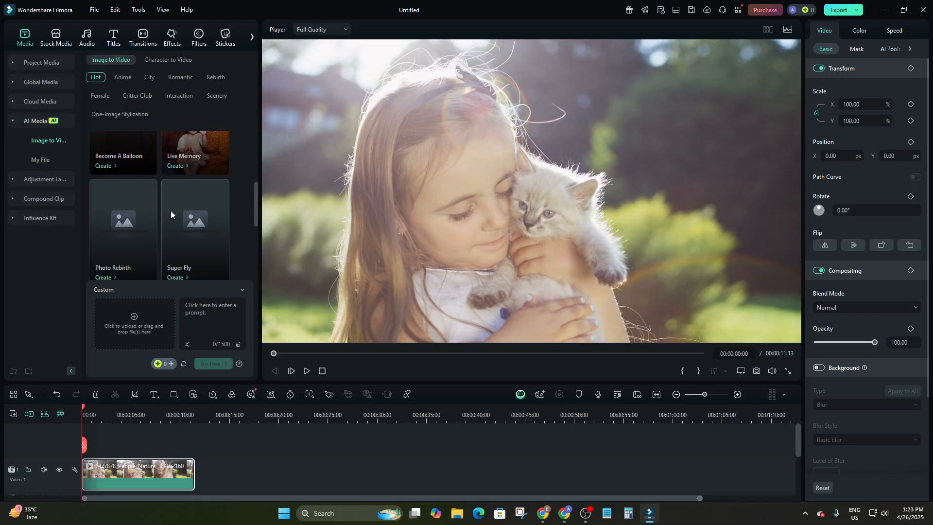
{"action": "scroll", "coordinate": [168, 197], "scroll_direction": "up", "scroll_amount": 1}
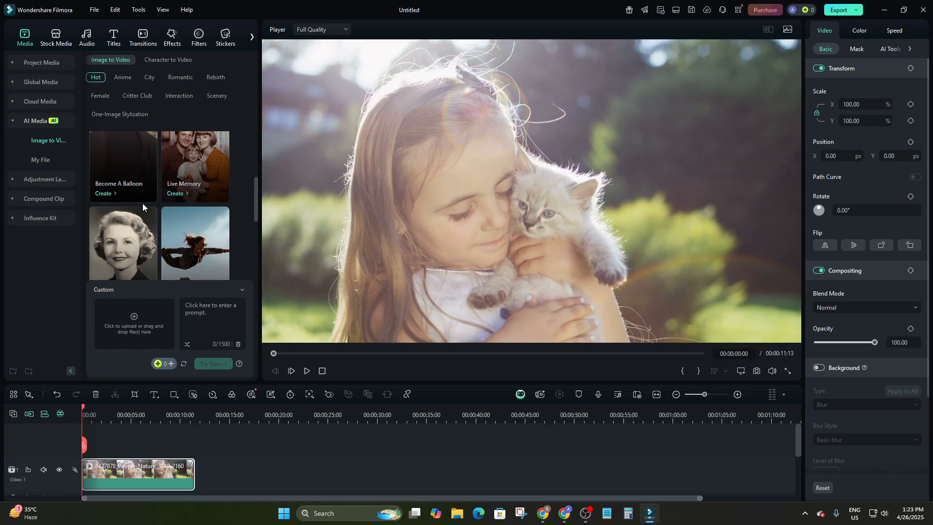
Look through the Adjustment Layer, Compound Clip and Influence Kit sections and return to Project Media.
{"action": "left_click", "coordinate": [42, 178]}
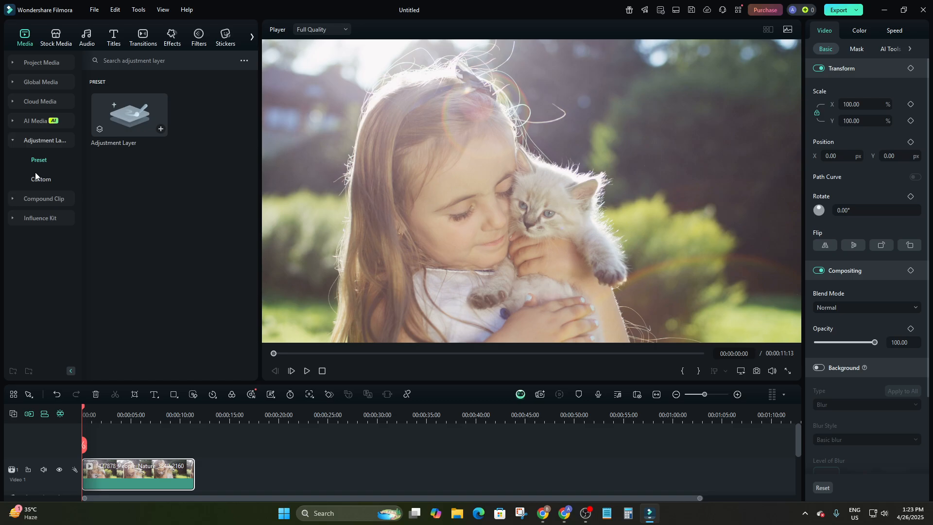
{"action": "left_click", "coordinate": [45, 197]}
{"action": "left_click", "coordinate": [45, 202]}
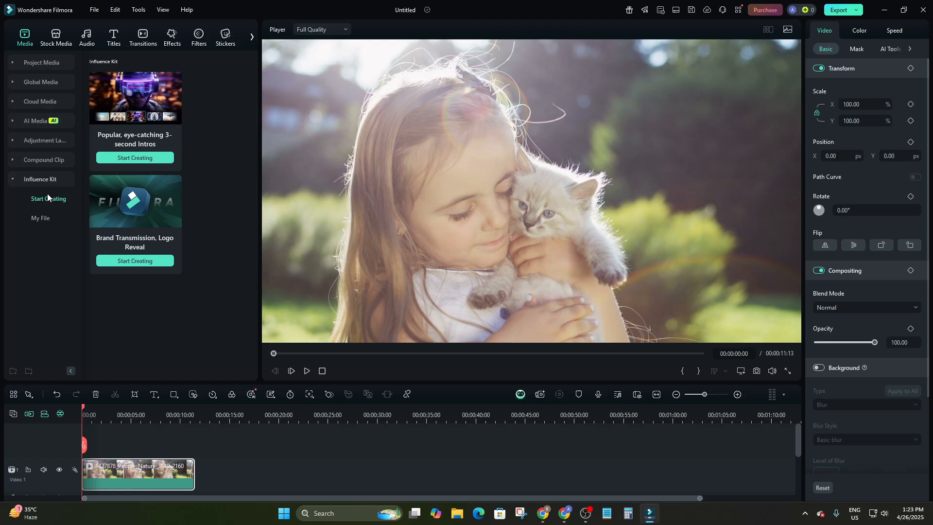
{"action": "left_click", "coordinate": [42, 62]}
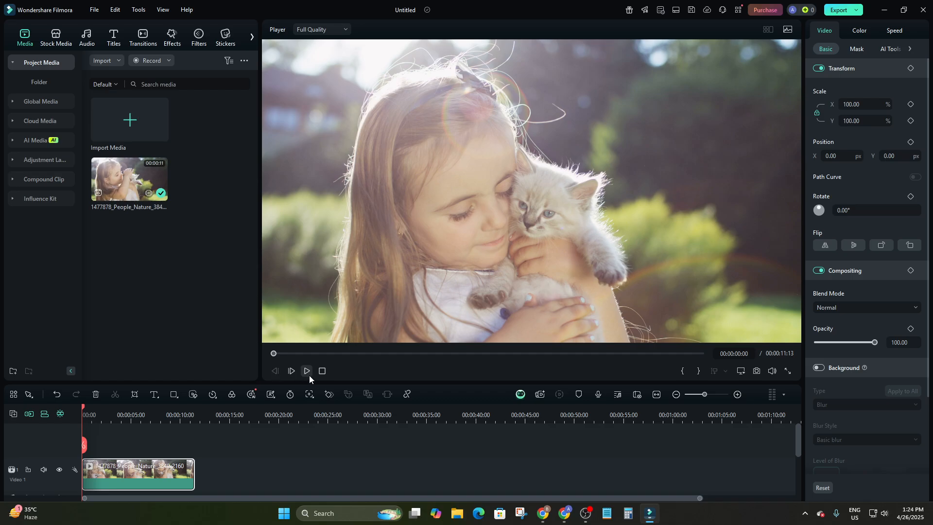
Step the preview forward by two frames and back again to the start of the clip.
{"action": "left_click", "coordinate": [291, 372]}
{"action": "left_click", "coordinate": [290, 373]}
{"action": "left_click", "coordinate": [276, 371]}
{"action": "left_click", "coordinate": [276, 371]}
Try the mark in and mark out points at the start of the timeline and clear the marked range.
{"action": "left_click", "coordinate": [684, 373]}
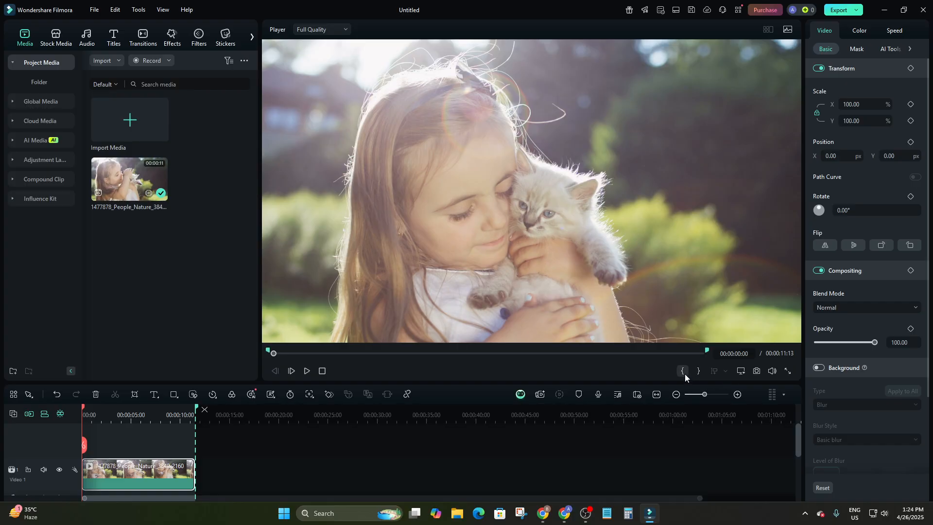
{"action": "left_click", "coordinate": [699, 371]}
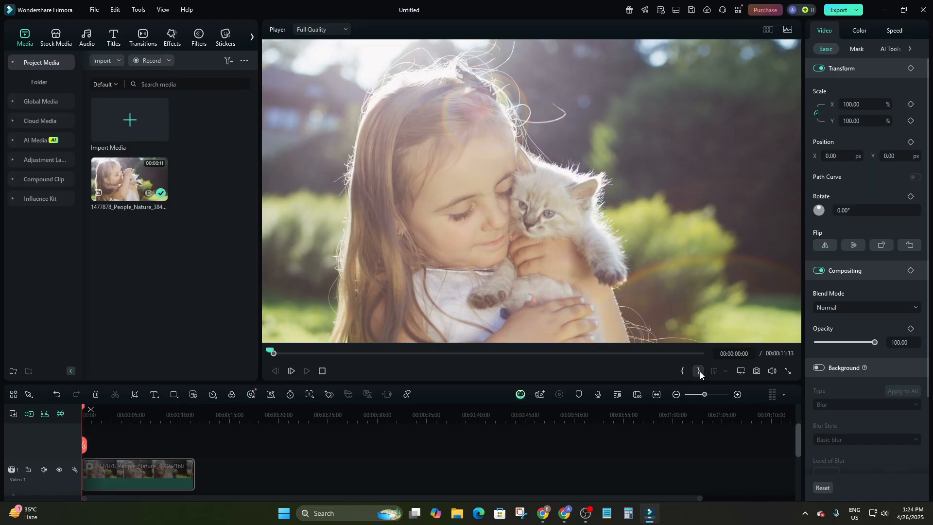
{"action": "left_click", "coordinate": [683, 370]}
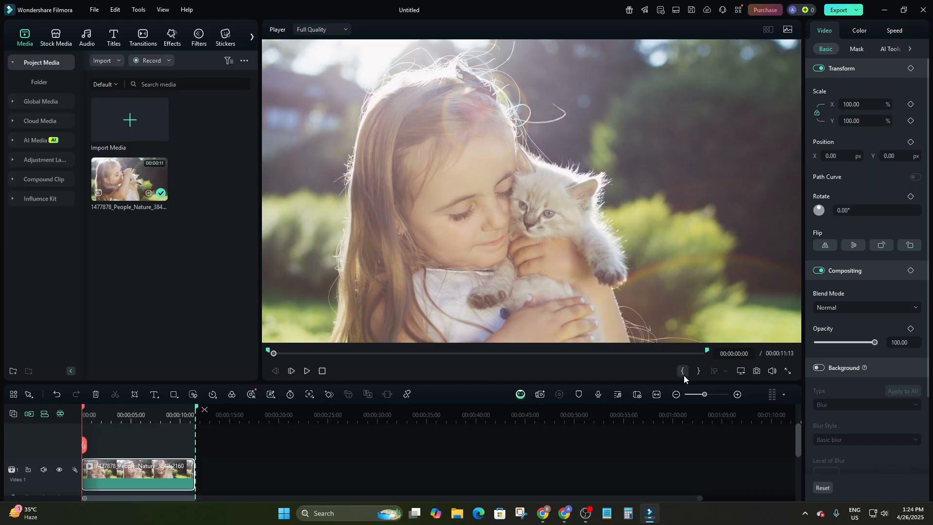
{"action": "left_click", "coordinate": [336, 457]}
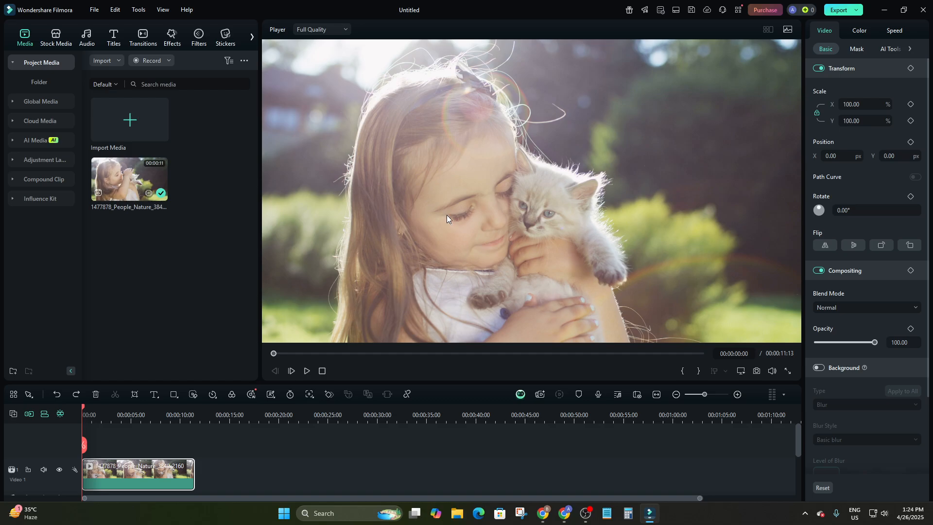
Remove the clip from the timeline and add it to Video 1 again, keeping the 1920 x 1080 25fps project settings.
{"action": "key", "text": "Delete"}
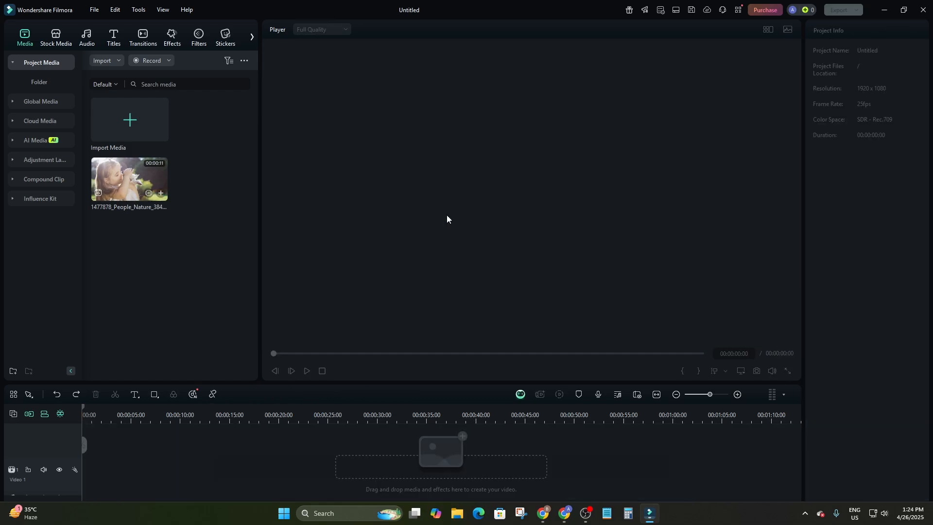
{"action": "left_click_drag", "start_coordinate": [129, 179], "coordinate": [98, 467]}
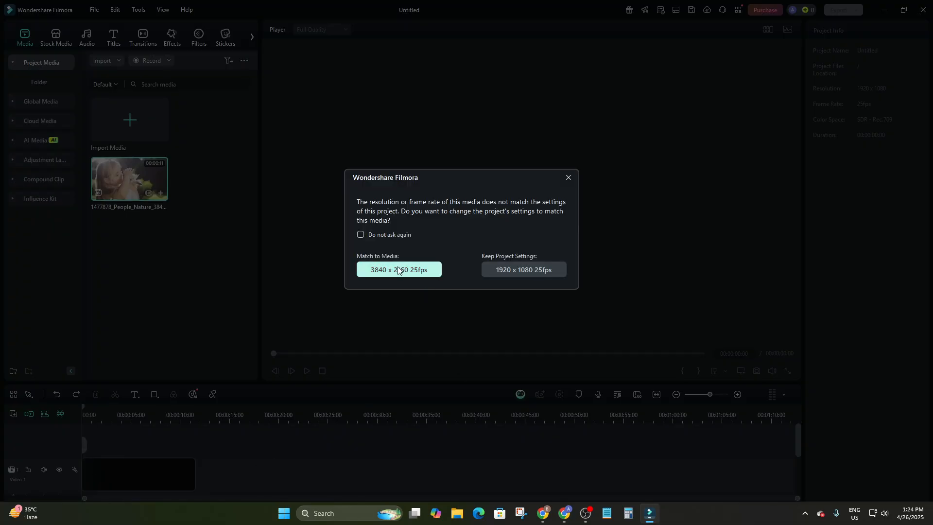
{"action": "left_click", "coordinate": [518, 268]}
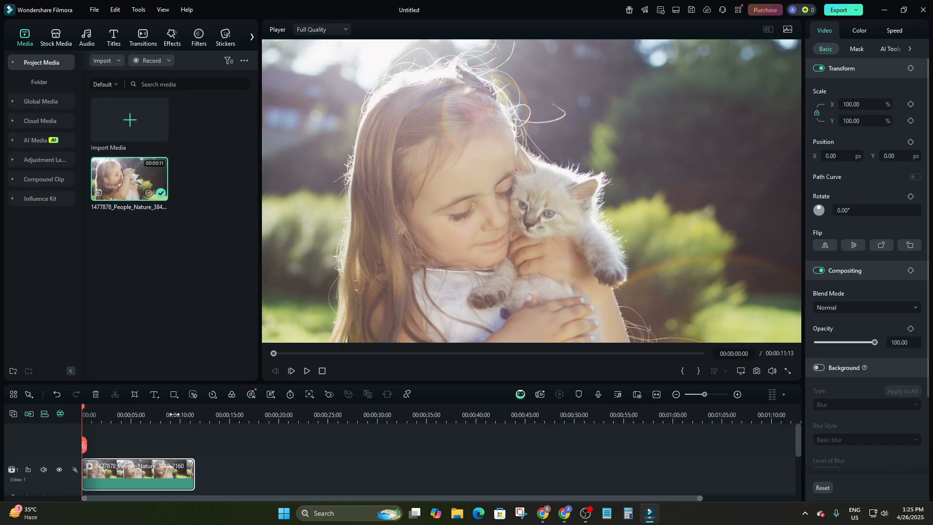
Look over the timeline tracks and the player's Snapshot options without taking a snapshot.
{"action": "scroll", "coordinate": [189, 467], "scroll_direction": "down", "scroll_amount": 3}
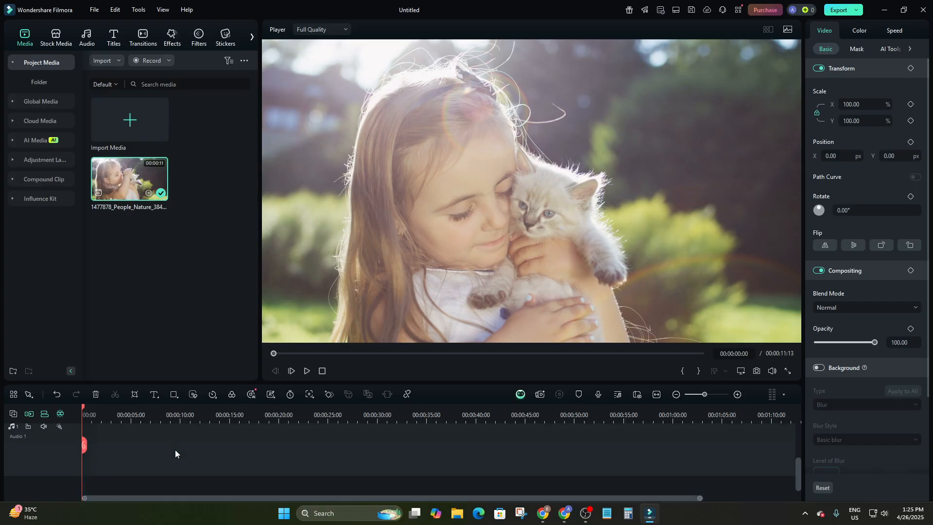
{"action": "scroll", "coordinate": [167, 451], "scroll_direction": "up", "scroll_amount": 3}
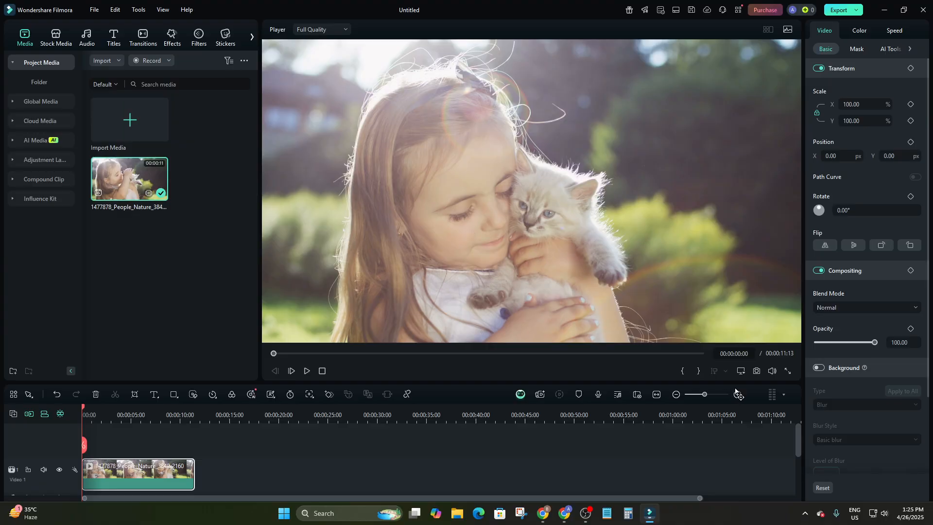
{"action": "left_click", "coordinate": [754, 371]}
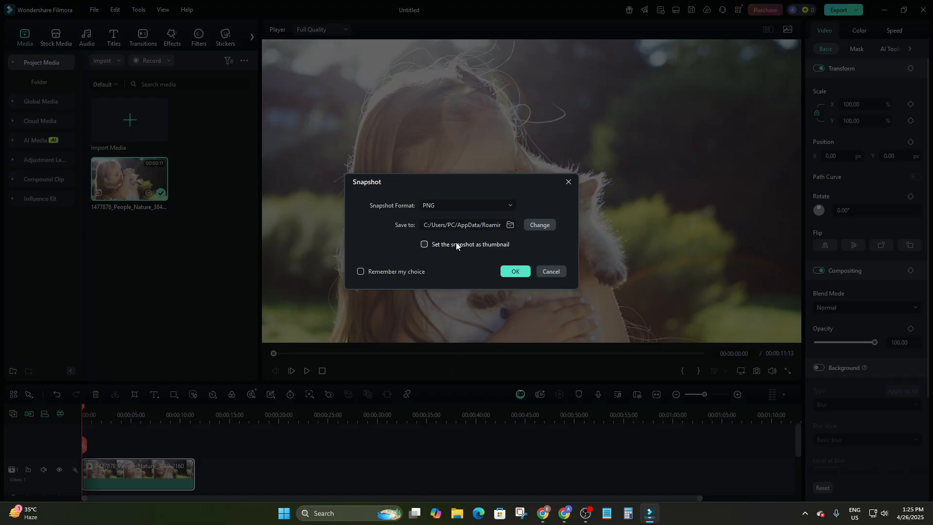
{"action": "left_click", "coordinate": [541, 273]}
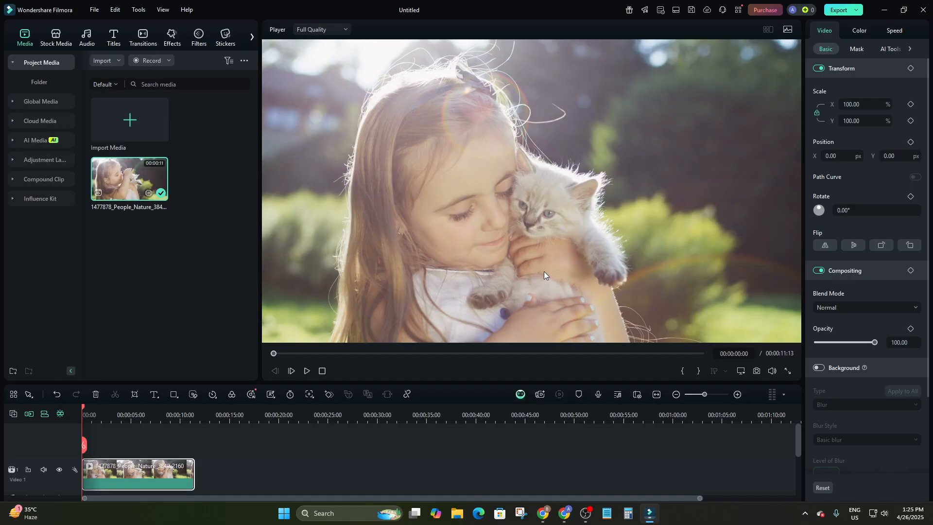
Look through the clip's basic video properties and its color settings.
{"action": "mouse_move", "coordinate": [773, 371]}
{"action": "scroll", "coordinate": [891, 267], "scroll_direction": "down", "scroll_amount": 3}
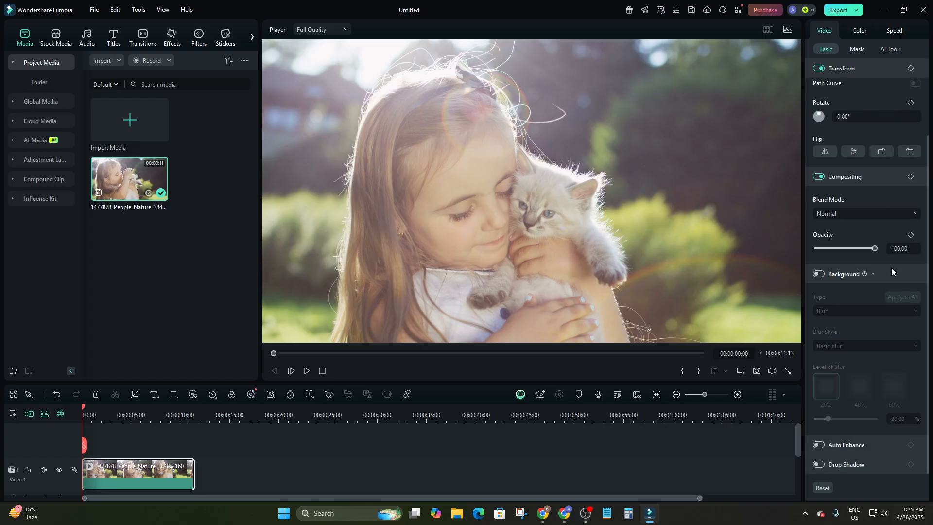
{"action": "scroll", "coordinate": [879, 204], "scroll_direction": "up", "scroll_amount": 3}
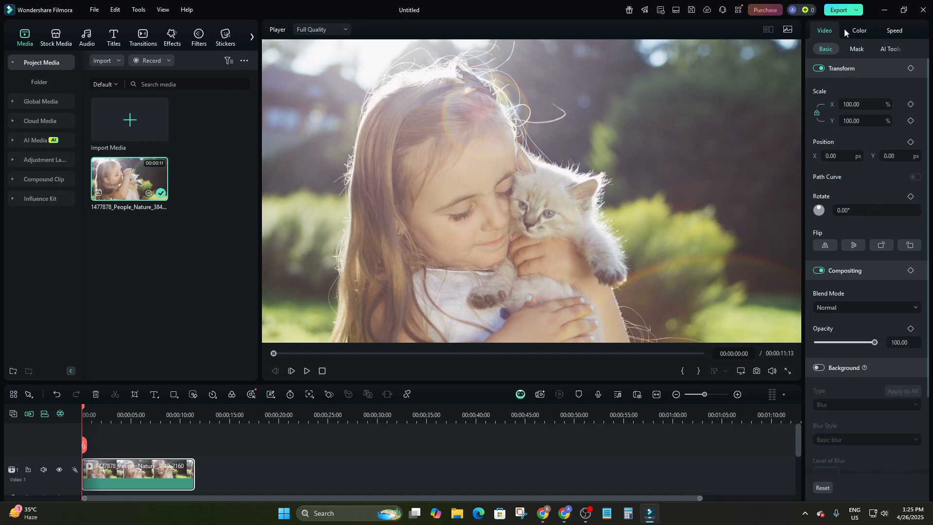
{"action": "left_click", "coordinate": [858, 30]}
{"action": "left_click", "coordinate": [831, 30]}
Scale the clip down to about 46% in the preview and move it to the lower middle of the frame.
{"action": "left_click_drag", "start_coordinate": [796, 340], "coordinate": [598, 271]}
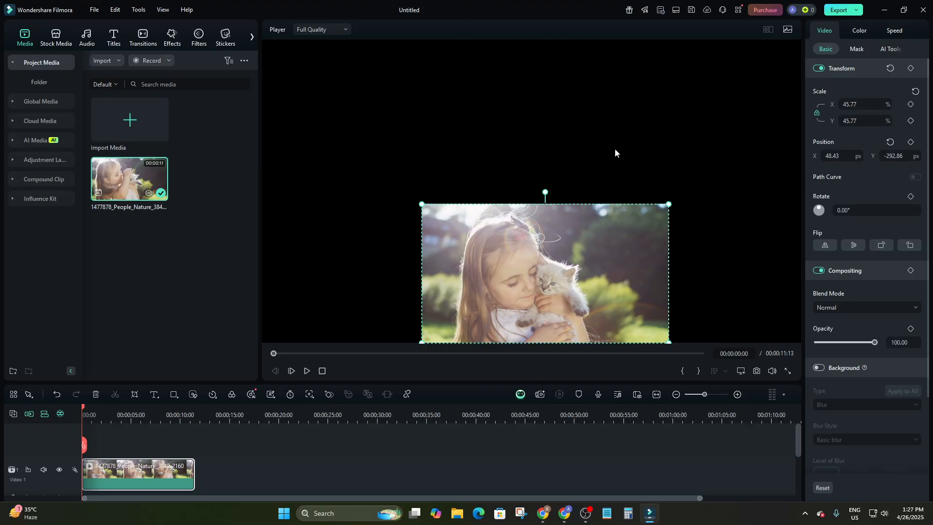
{"action": "left_click_drag", "start_coordinate": [513, 294], "coordinate": [564, 307]}
{"action": "left_click_drag", "start_coordinate": [563, 306], "coordinate": [563, 261]}
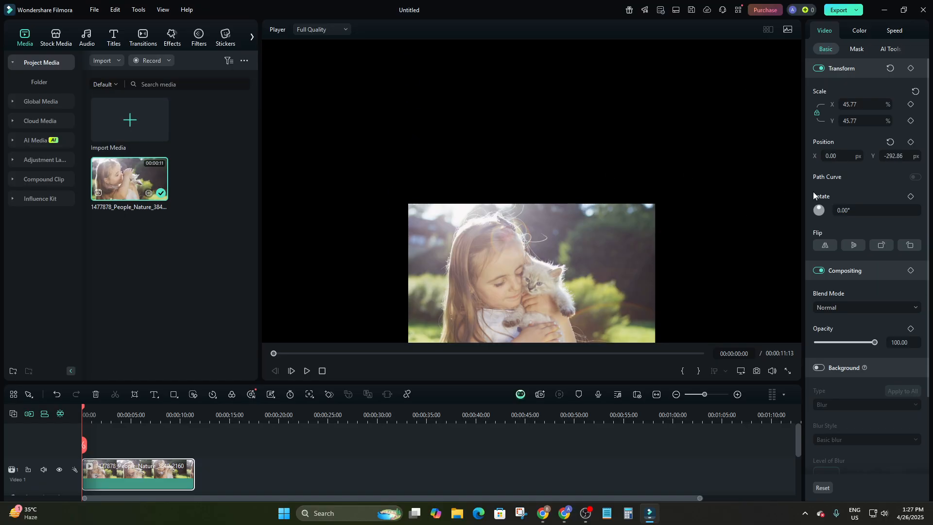
Undo the clip's repositioning, scaling and placement on the timeline.
{"action": "key", "text": "ctrl+z"}
{"action": "key", "text": "ctrl+z"}
{"action": "key", "text": "ctrl+z"}
{"action": "key", "text": "ctrl+z"}
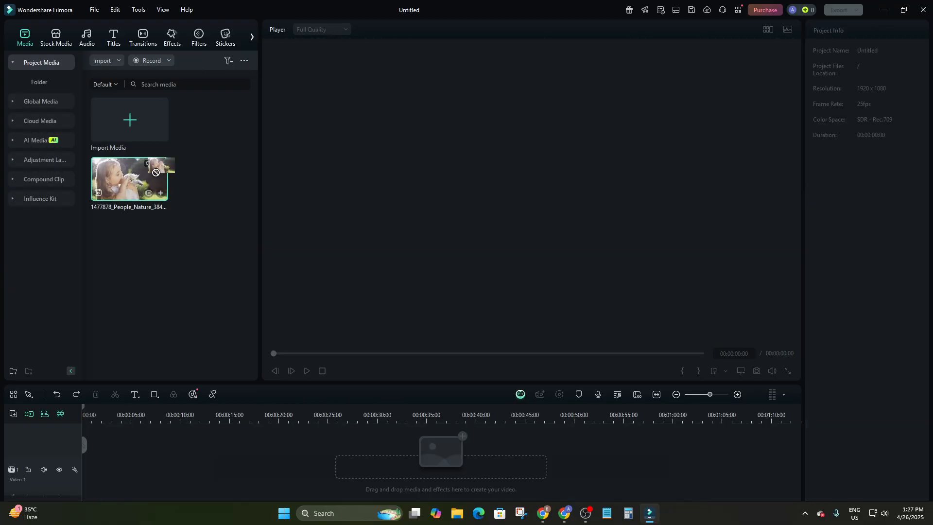
Place the video at the start of Video 1 with the project kept at 1920 x 1080, and select the timeline clip.
{"action": "left_click_drag", "start_coordinate": [165, 168], "coordinate": [98, 318]}
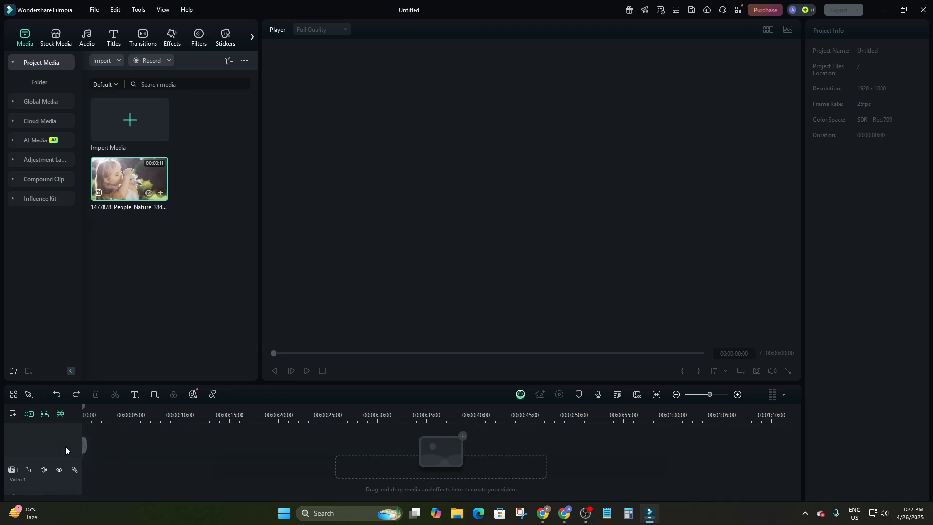
{"action": "mouse_move", "coordinate": [70, 397]}
{"action": "left_mouse_down"}
{"action": "mouse_move", "coordinate": [77, 386]}
{"action": "mouse_move", "coordinate": [75, 399]}
{"action": "left_mouse_up"}
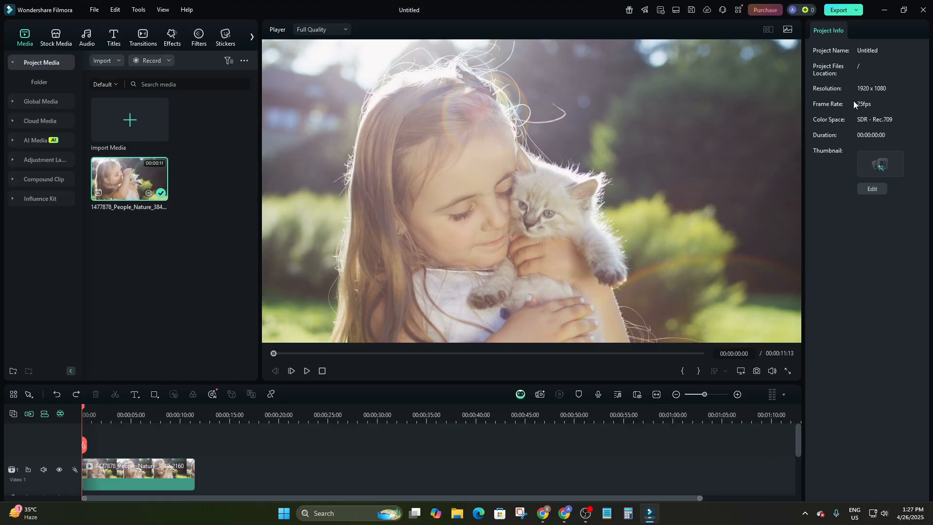
{"action": "left_click", "coordinate": [144, 469]}
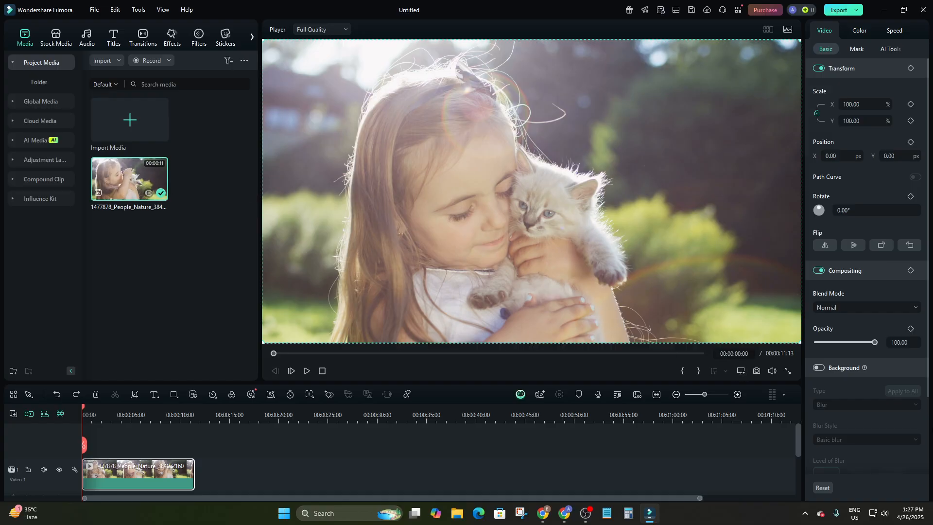
Look through the clip's basic video properties, including the blend mode options, opacity, background, auto enhance and drop shadow.
{"action": "scroll", "coordinate": [843, 275], "scroll_direction": "down", "scroll_amount": 1}
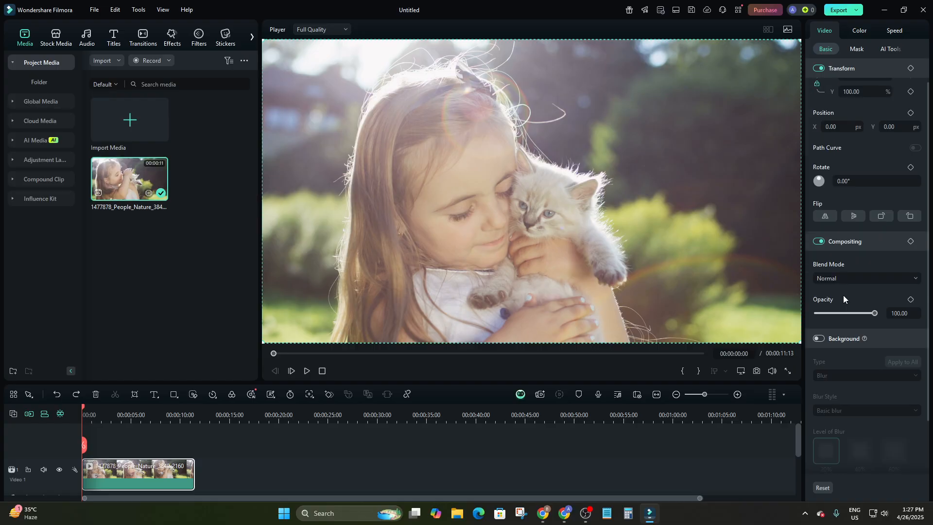
{"action": "left_click", "coordinate": [840, 277]}
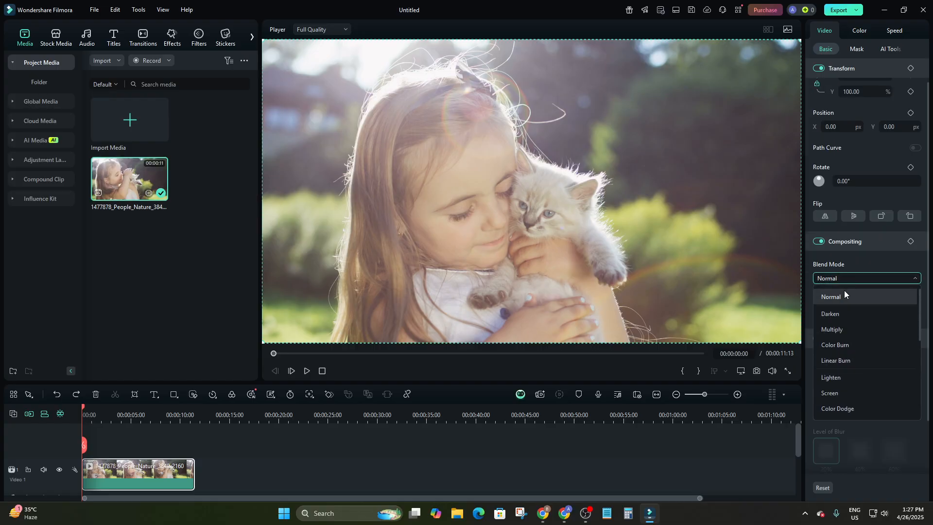
{"action": "scroll", "coordinate": [842, 340], "scroll_direction": "down", "scroll_amount": 3}
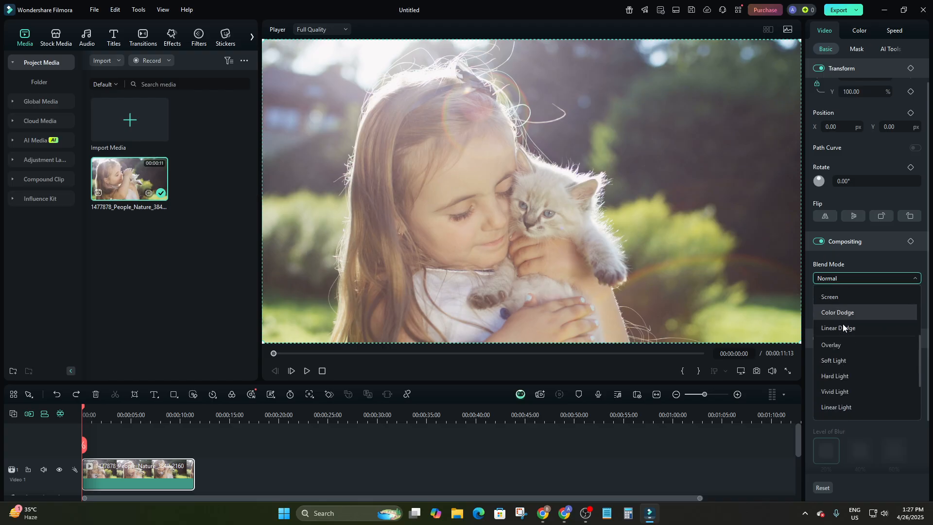
{"action": "left_click", "coordinate": [844, 279]}
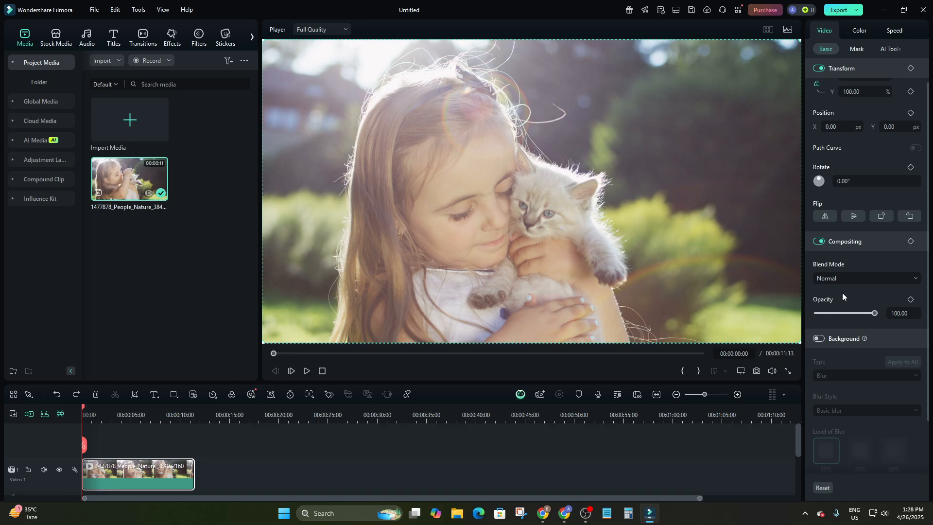
{"action": "left_click_drag", "start_coordinate": [865, 315], "coordinate": [885, 320]}
{"action": "scroll", "coordinate": [876, 343], "scroll_direction": "down", "scroll_amount": 2}
{"action": "scroll", "coordinate": [867, 381], "scroll_direction": "down", "scroll_amount": 1}
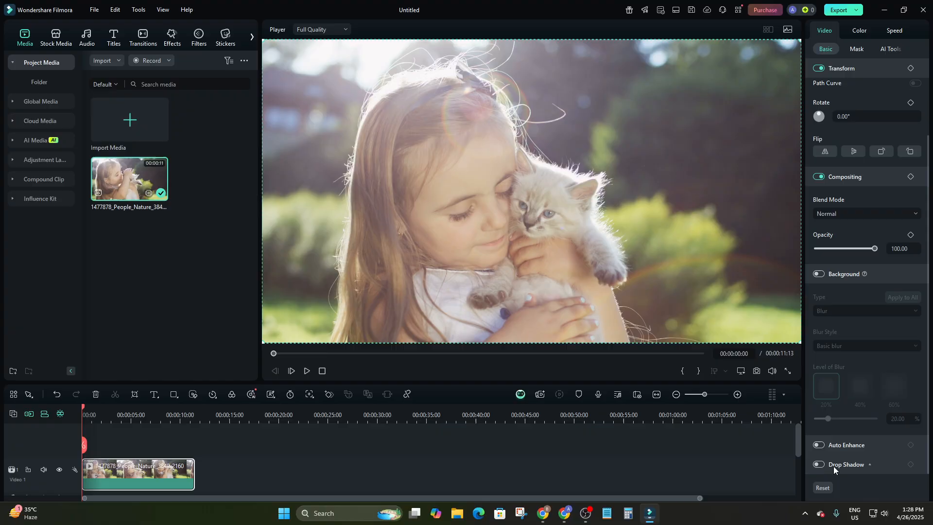
{"action": "scroll", "coordinate": [870, 340], "scroll_direction": "up", "scroll_amount": 3}
{"action": "scroll", "coordinate": [857, 282], "scroll_direction": "down", "scroll_amount": 3}
{"action": "scroll", "coordinate": [870, 302], "scroll_direction": "up", "scroll_amount": 3}
Apply a rectangle mask to the clip, move it to about X 339, Y -111 px and widen it to about 53%.
{"action": "left_click", "coordinate": [855, 49]}
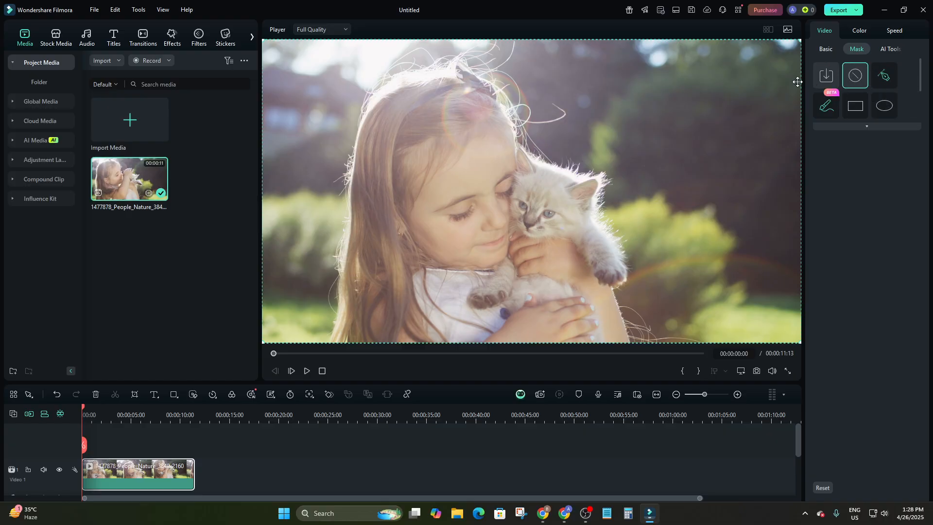
{"action": "left_click", "coordinate": [853, 107]}
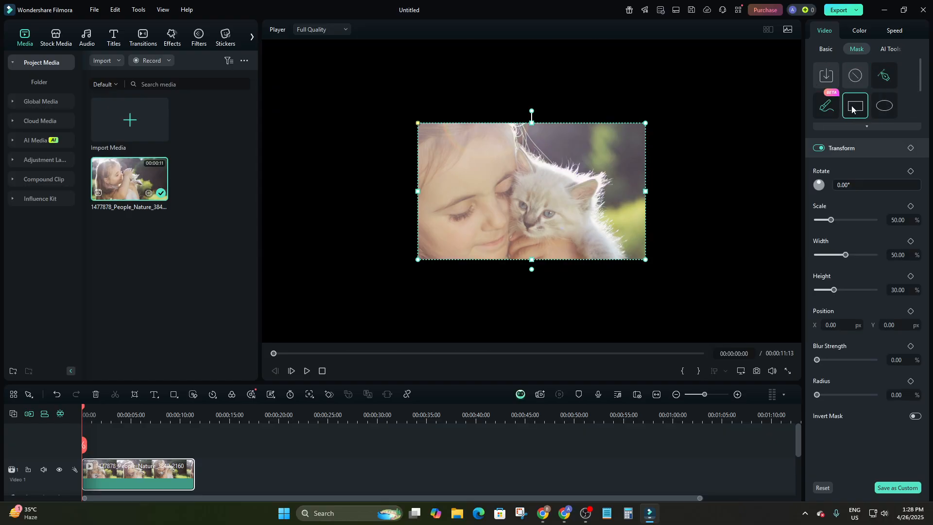
{"action": "left_click_drag", "start_coordinate": [531, 228], "coordinate": [635, 265]}
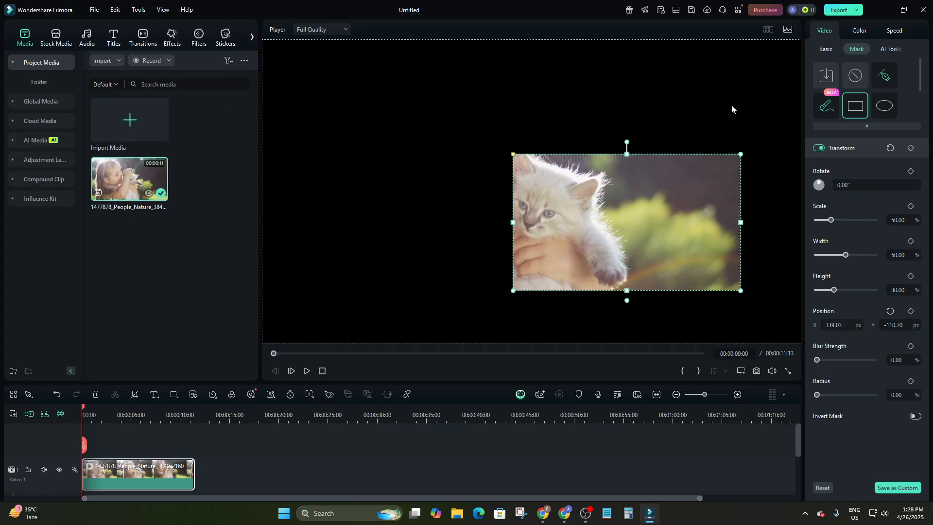
{"action": "mouse_move", "coordinate": [740, 223]}
{"action": "left_mouse_down"}
{"action": "mouse_move", "coordinate": [679, 223]}
{"action": "mouse_move", "coordinate": [756, 222]}
{"action": "mouse_move", "coordinate": [748, 222]}
{"action": "left_mouse_up"}
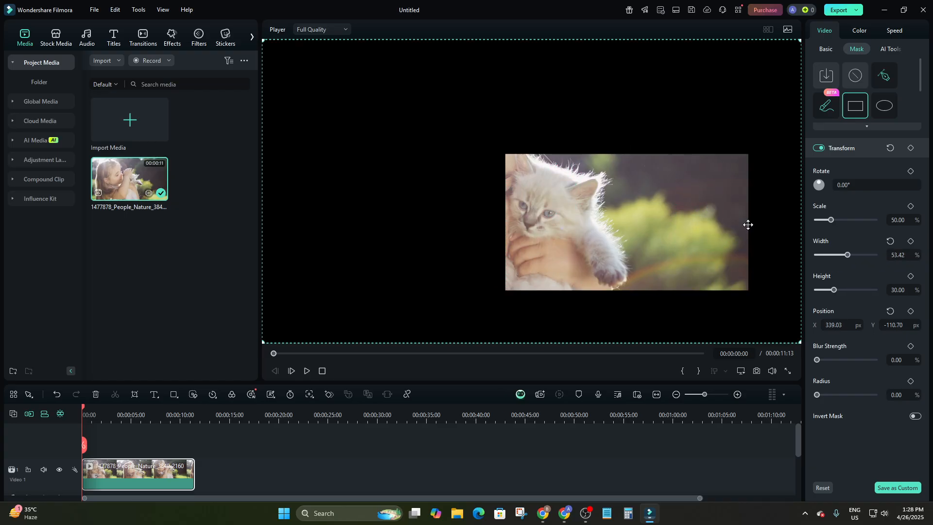
{"action": "left_click", "coordinate": [733, 227]}
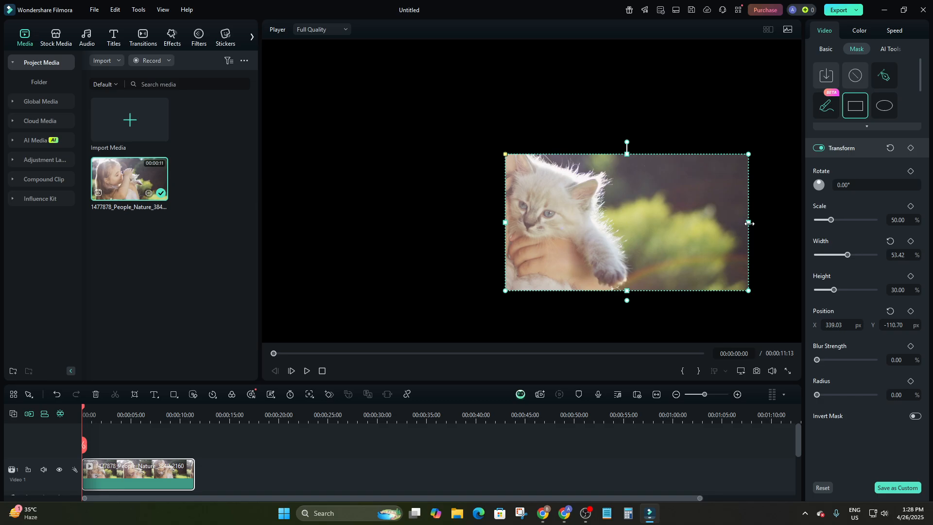
{"action": "left_click", "coordinate": [748, 218]}
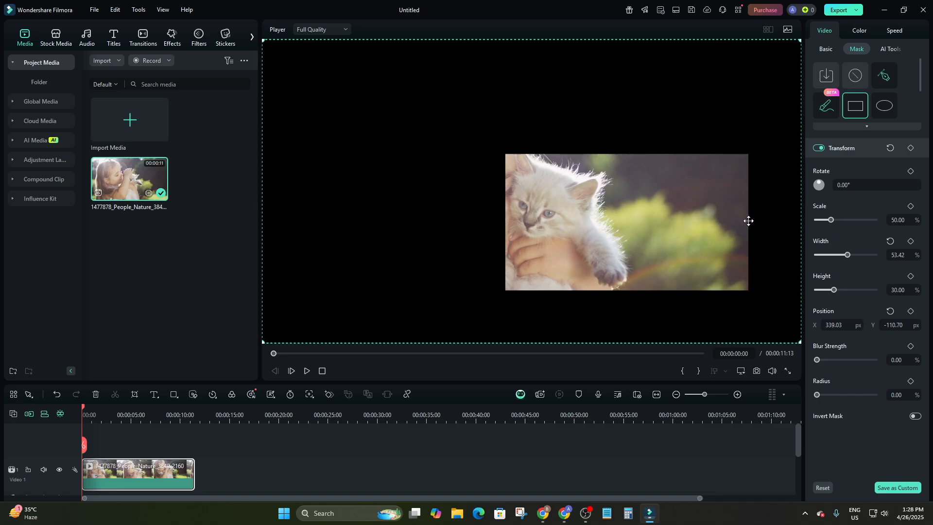
{"action": "left_click", "coordinate": [746, 221]}
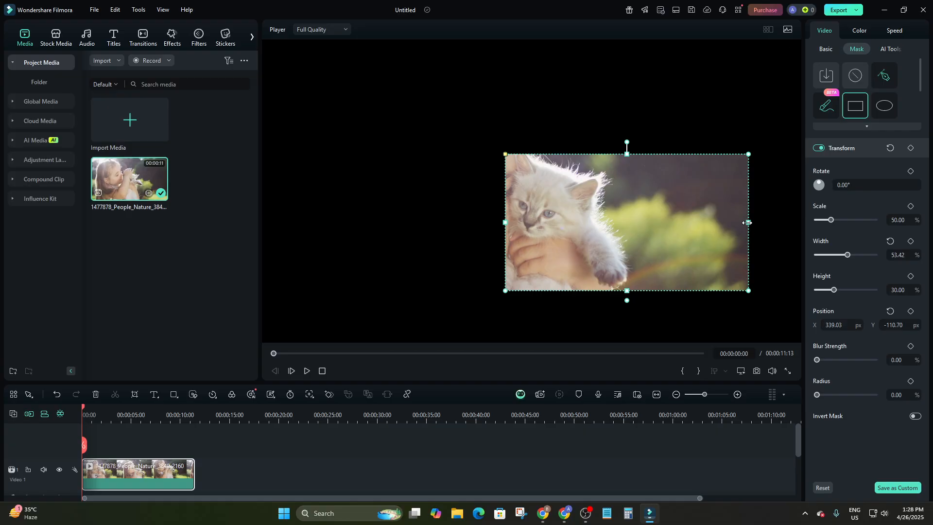
Narrow the rectangle mask around the kitten to about 29% width and play the first five seconds of the masked clip.
{"action": "left_click_drag", "start_coordinate": [748, 222], "coordinate": [602, 222]}
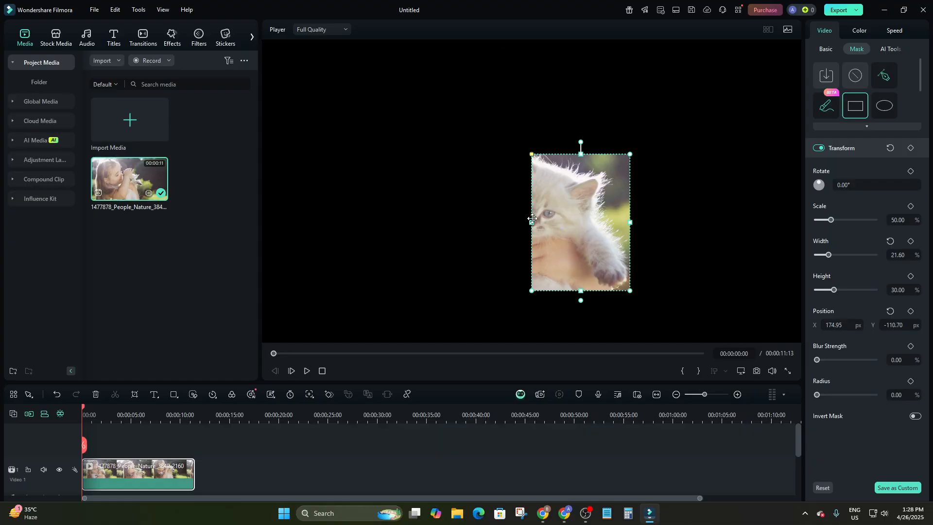
{"action": "mouse_move", "coordinate": [532, 222]}
{"action": "left_mouse_down"}
{"action": "mouse_move", "coordinate": [498, 222]}
{"action": "mouse_move", "coordinate": [542, 216]}
{"action": "left_mouse_up"}
{"action": "left_click_drag", "start_coordinate": [653, 224], "coordinate": [612, 223]}
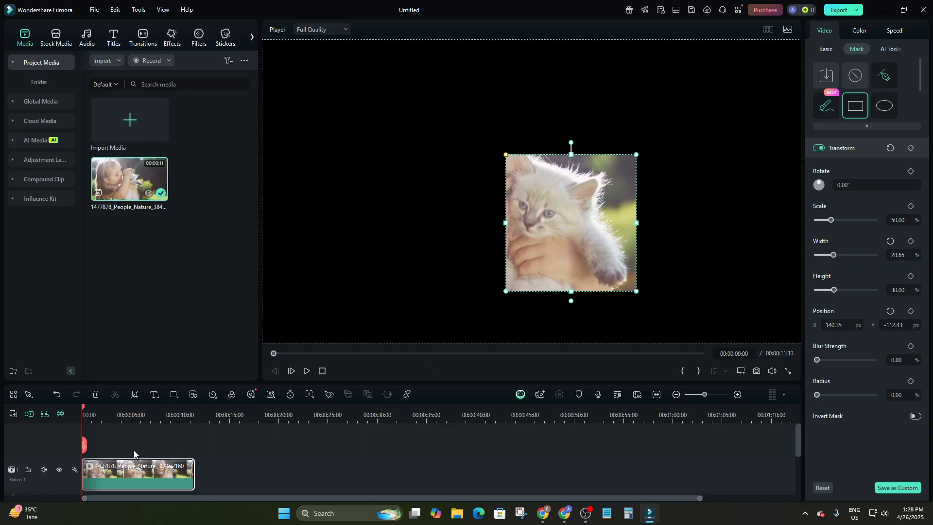
{"action": "left_click", "coordinate": [306, 371]}
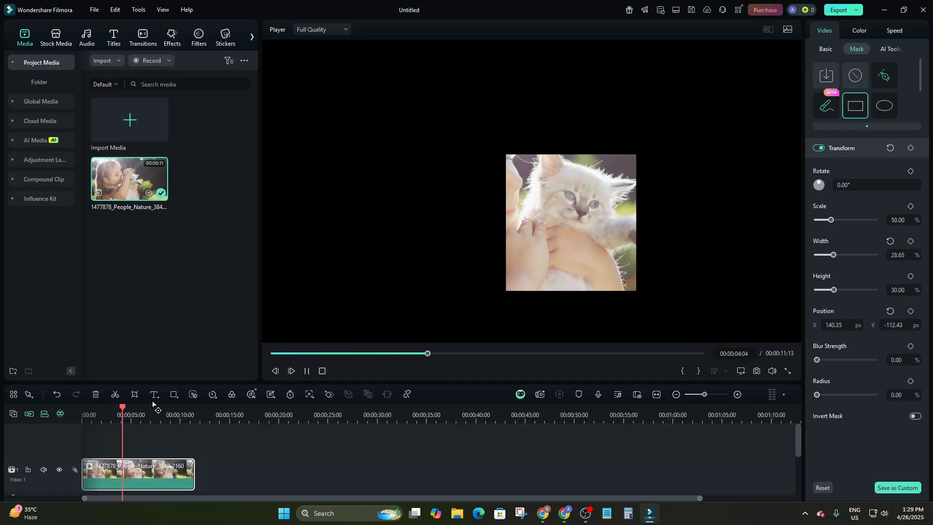
{"action": "left_click", "coordinate": [308, 372]}
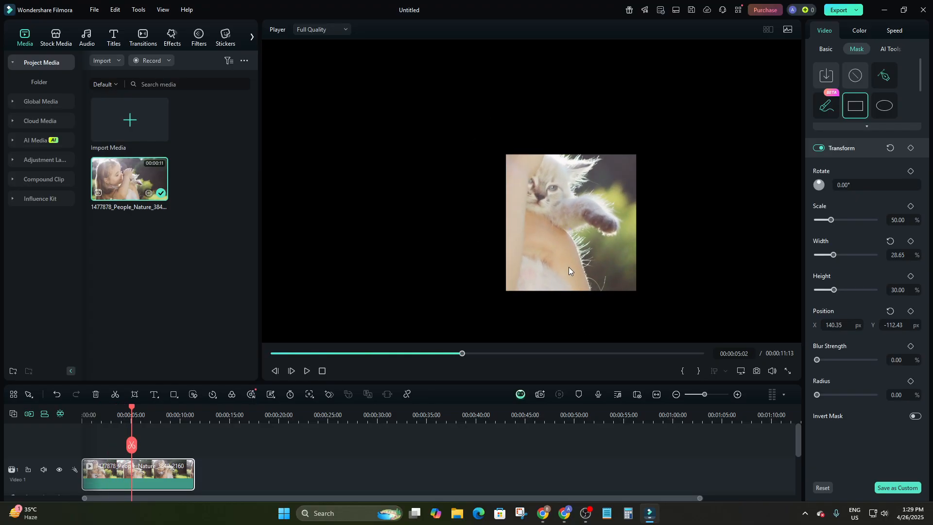
Undo all the rectangle mask changes until no mask remains, and return the playhead to the clip's start.
{"action": "key", "text": "ctrl+z"}
{"action": "key", "text": "ctrl+z"}
{"action": "key", "text": "ctrl+z"}
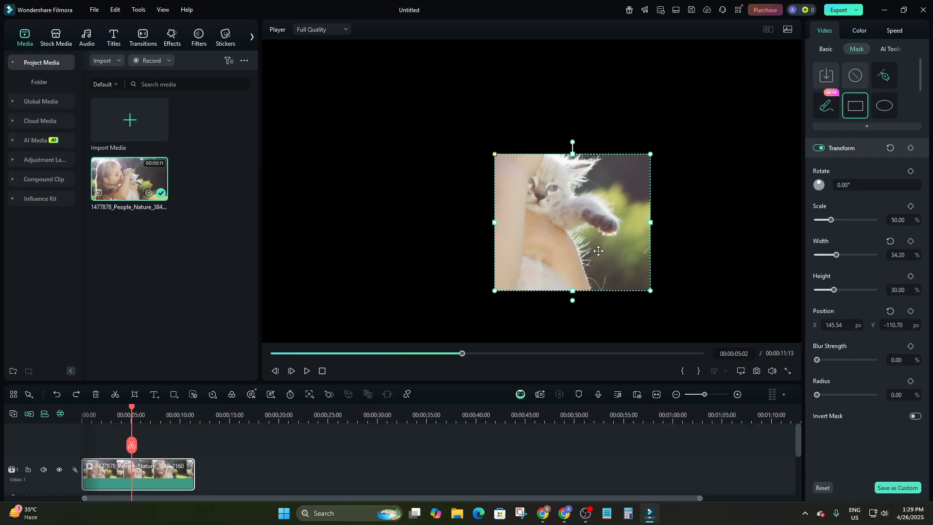
{"action": "key", "text": "ctrl+z"}
{"action": "key", "text": "ctrl+z"}
{"action": "key", "text": "ctrl+z"}
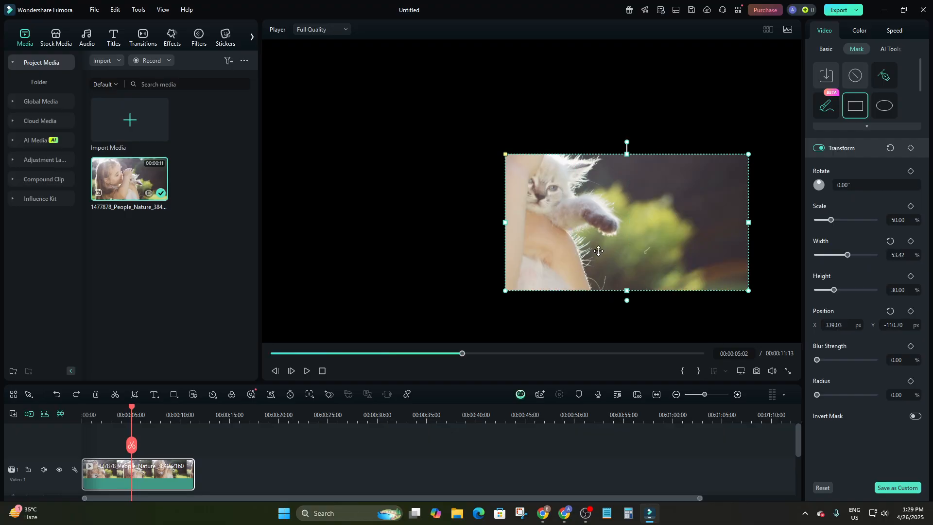
{"action": "key", "text": "ctrl+z"}
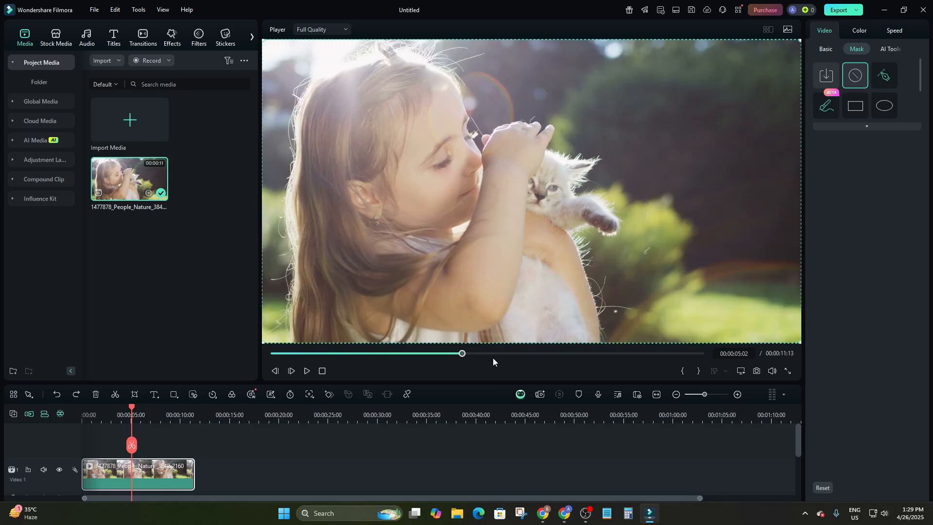
{"action": "left_click_drag", "start_coordinate": [462, 353], "coordinate": [162, 353]}
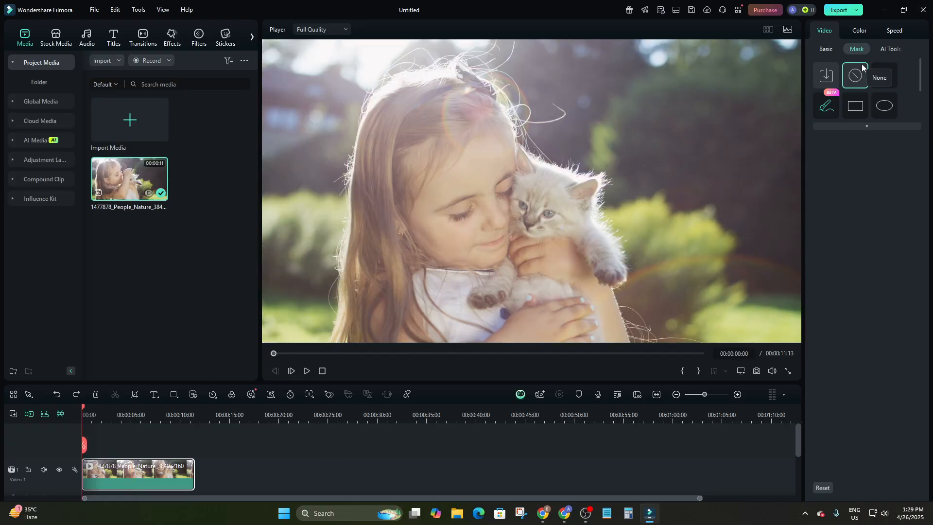
Look through the AI tools for the clip, from Chroma Key down to Lens Correction.
{"action": "left_click", "coordinate": [884, 50]}
{"action": "scroll", "coordinate": [863, 88], "scroll_direction": "down", "scroll_amount": 1}
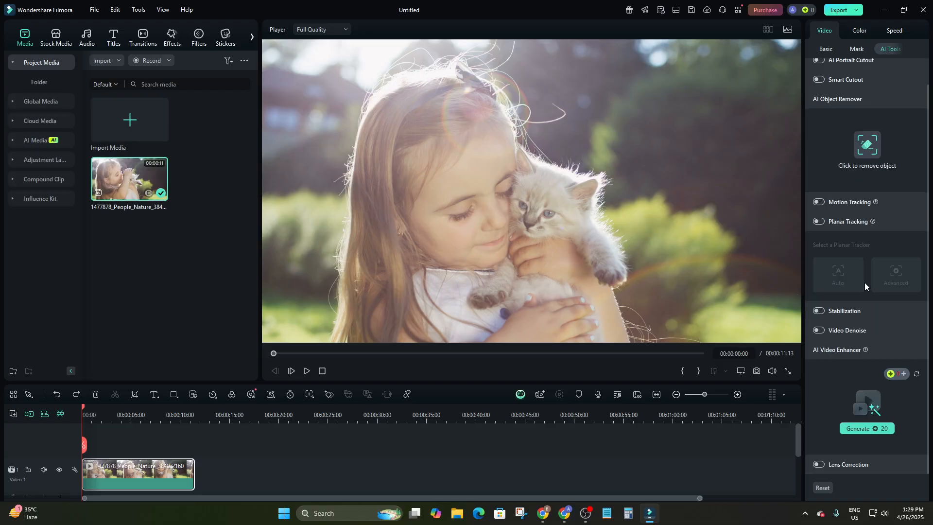
{"action": "scroll", "coordinate": [865, 282], "scroll_direction": "up", "scroll_amount": 1}
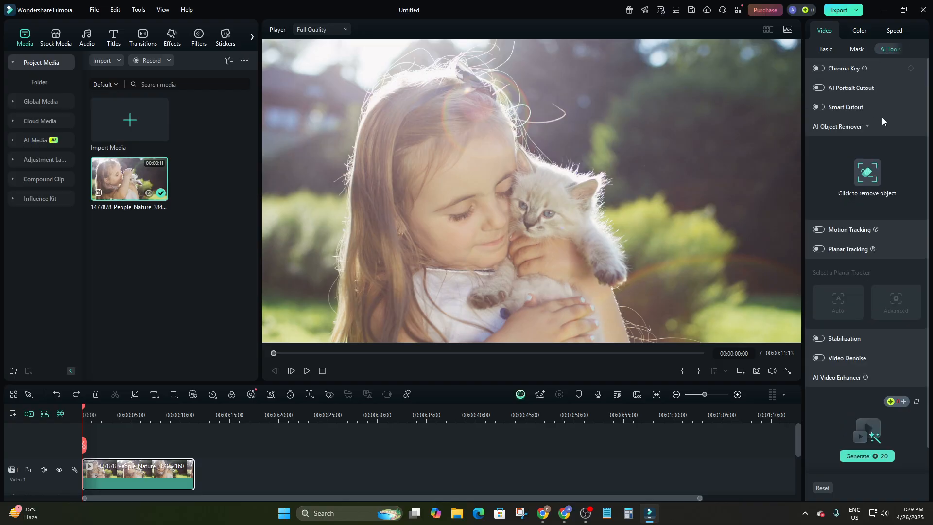
Examine the clip's color settings, with the preset gallery expanded, through the LUT, color and light controls.
{"action": "left_click", "coordinate": [853, 29]}
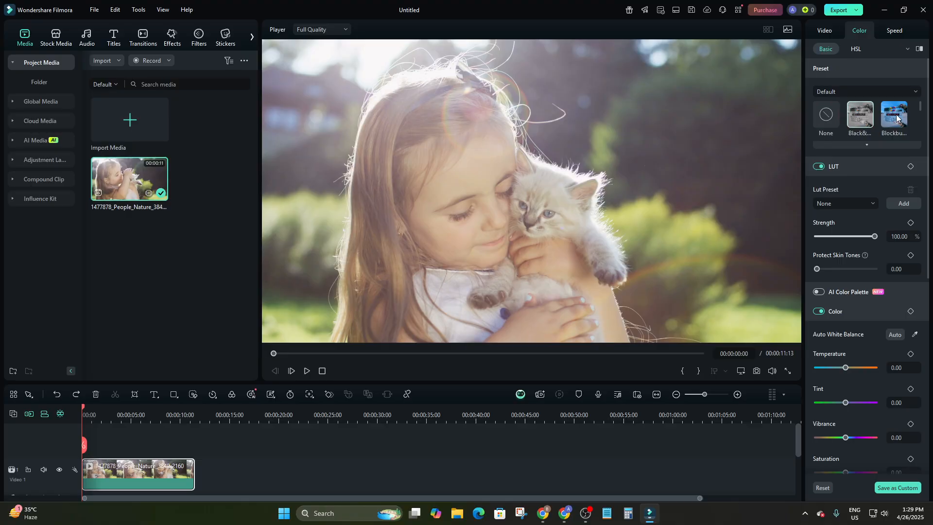
{"action": "left_click", "coordinate": [868, 144]}
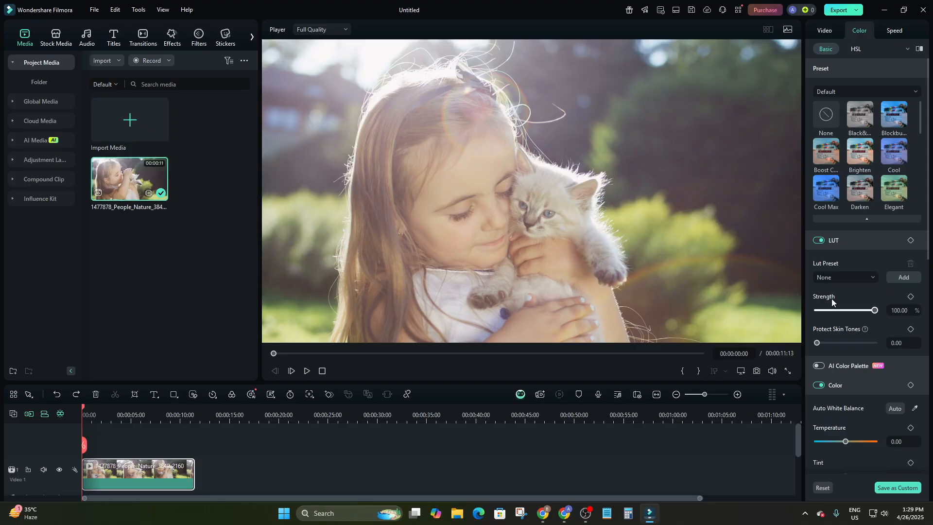
{"action": "scroll", "coordinate": [841, 268], "scroll_direction": "down", "scroll_amount": 1}
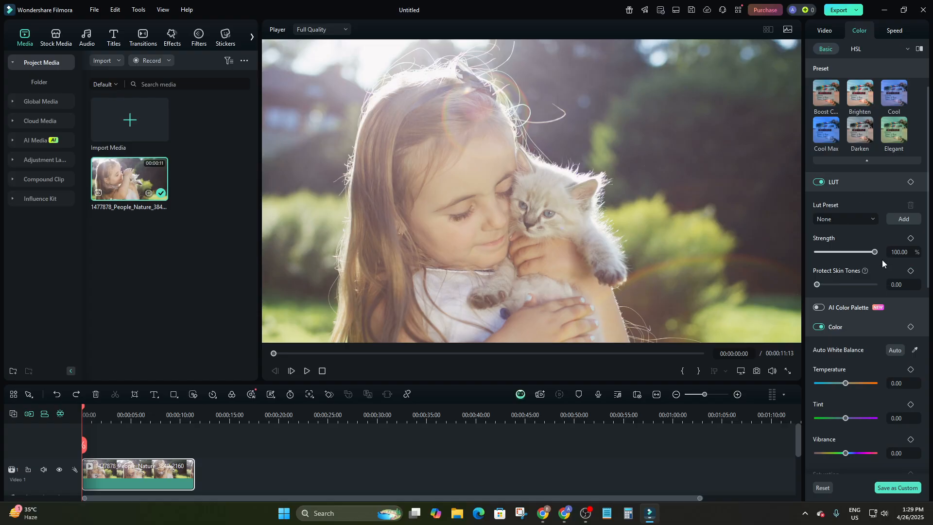
{"action": "scroll", "coordinate": [853, 364], "scroll_direction": "down", "scroll_amount": 2}
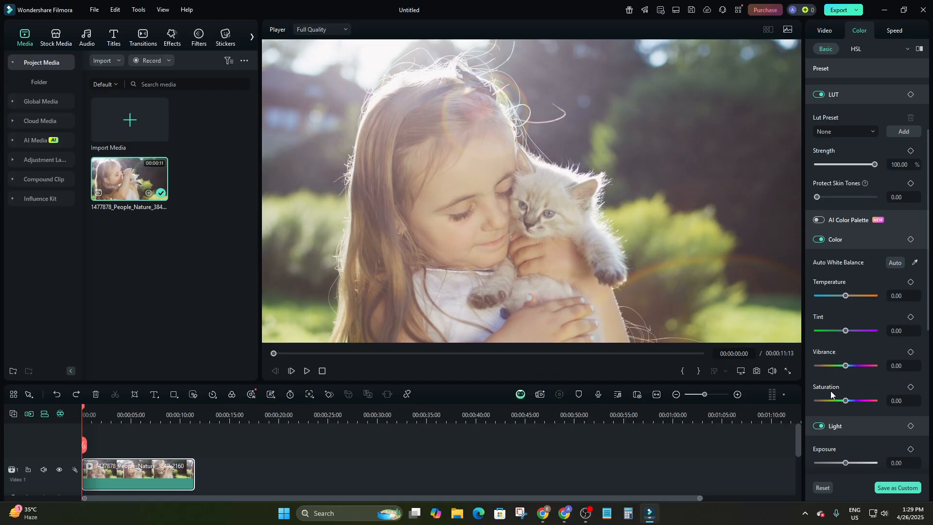
{"action": "scroll", "coordinate": [833, 391], "scroll_direction": "down", "scroll_amount": 1}
{"action": "scroll", "coordinate": [827, 392], "scroll_direction": "down", "scroll_amount": 1}
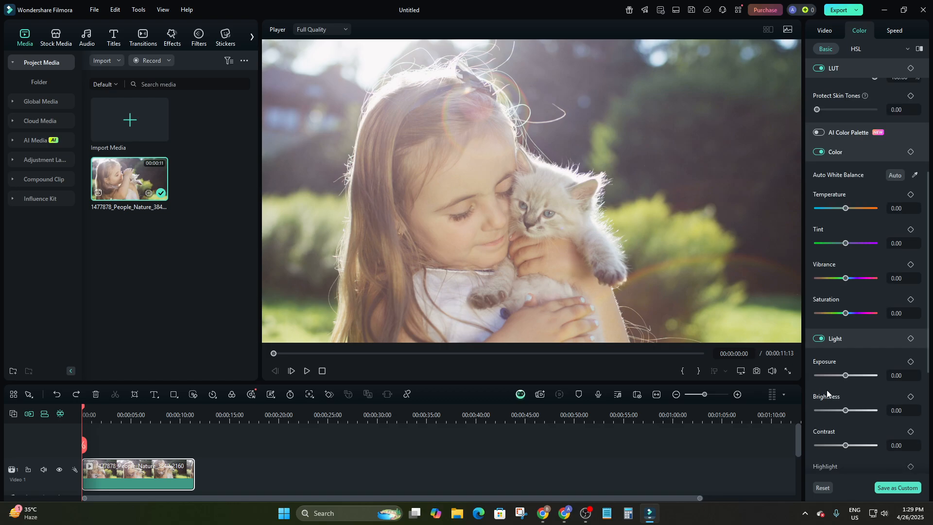
Try raising the clip's exposure to about 19 and set it back to 0.
{"action": "mouse_move", "coordinate": [839, 375]}
{"action": "left_mouse_down"}
{"action": "mouse_move", "coordinate": [860, 375]}
{"action": "mouse_move", "coordinate": [802, 397]}
{"action": "mouse_move", "coordinate": [852, 383]}
{"action": "left_mouse_up"}
{"action": "left_click", "coordinate": [896, 376]}
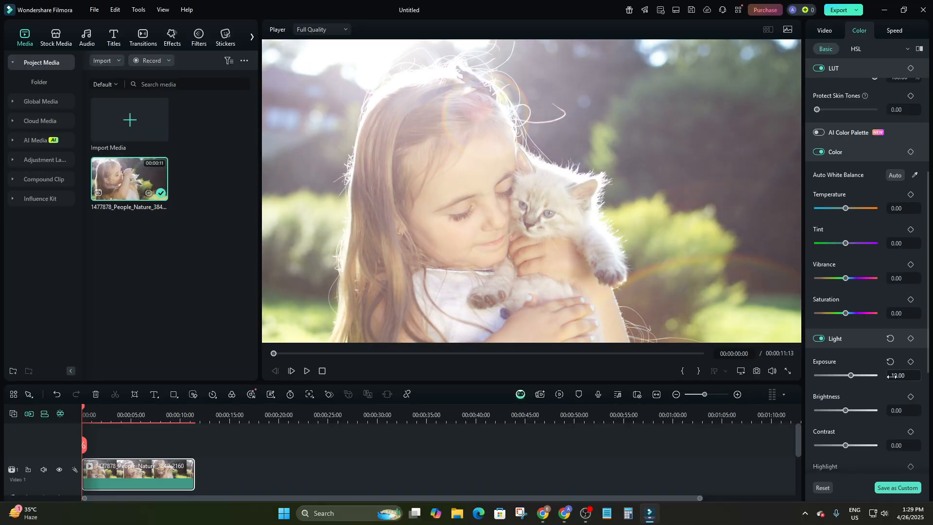
{"action": "type", "text": "0"}
{"action": "key", "text": "Return"}
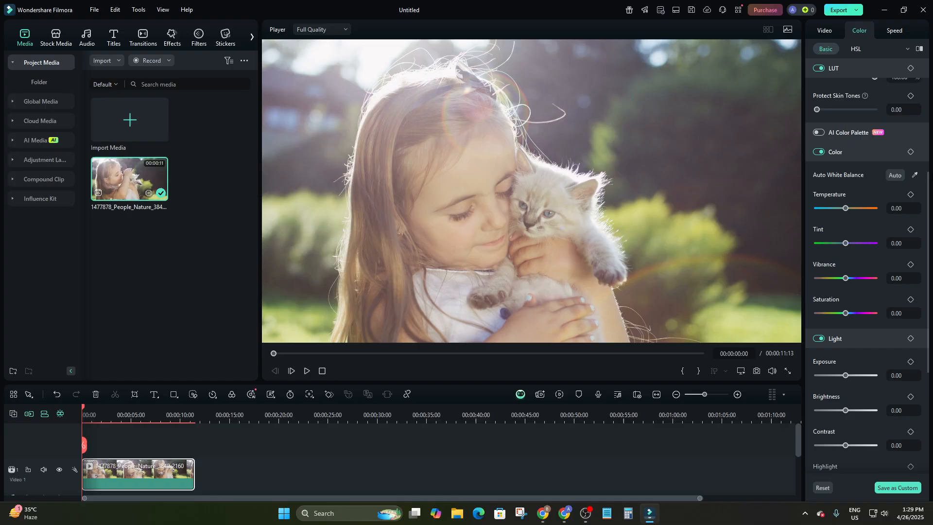
Look over the remaining light, sharpen and vignette settings for the clip.
{"action": "scroll", "coordinate": [877, 444], "scroll_direction": "down", "scroll_amount": 5}
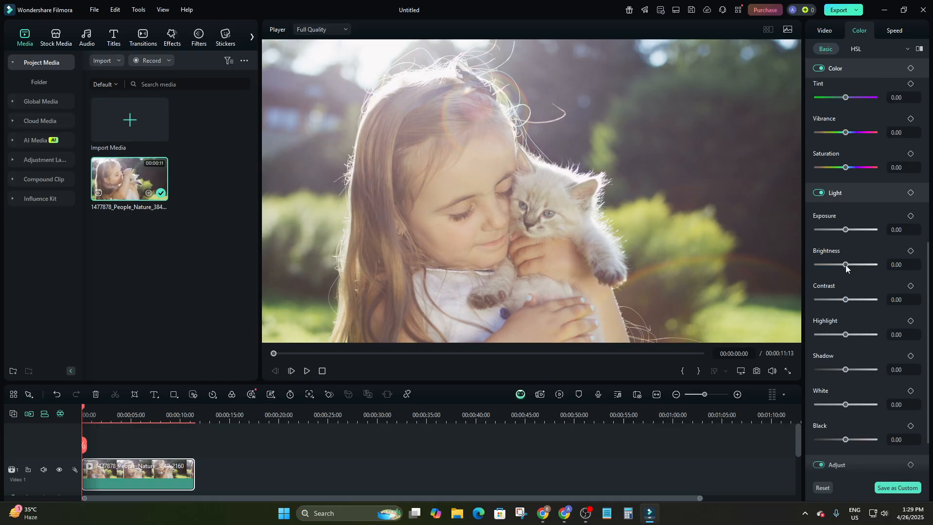
{"action": "scroll", "coordinate": [858, 445], "scroll_direction": "down", "scroll_amount": 1}
{"action": "scroll", "coordinate": [873, 383], "scroll_direction": "down", "scroll_amount": 1}
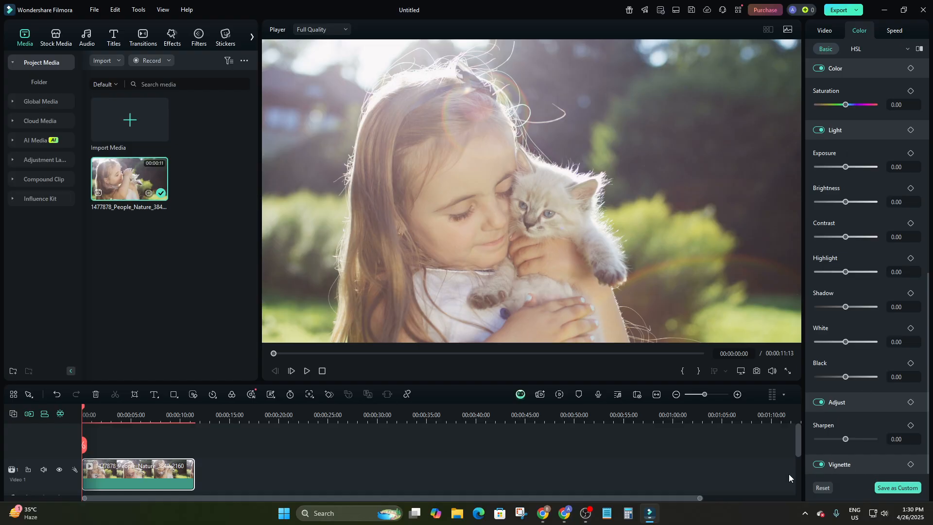
Increase the clip's uniform speed to about 5.75 and play the sped-up clip.
{"action": "left_click", "coordinate": [897, 29]}
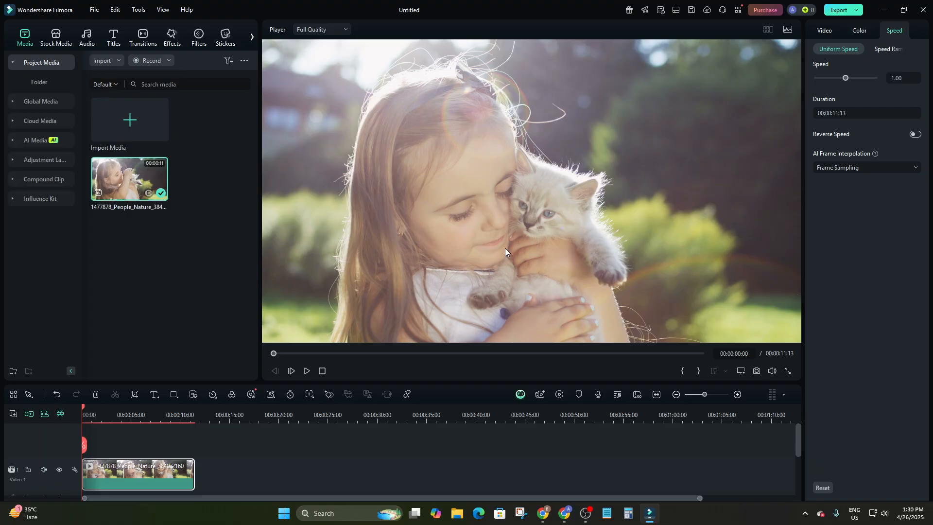
{"action": "left_click_drag", "start_coordinate": [846, 78], "coordinate": [857, 81]}
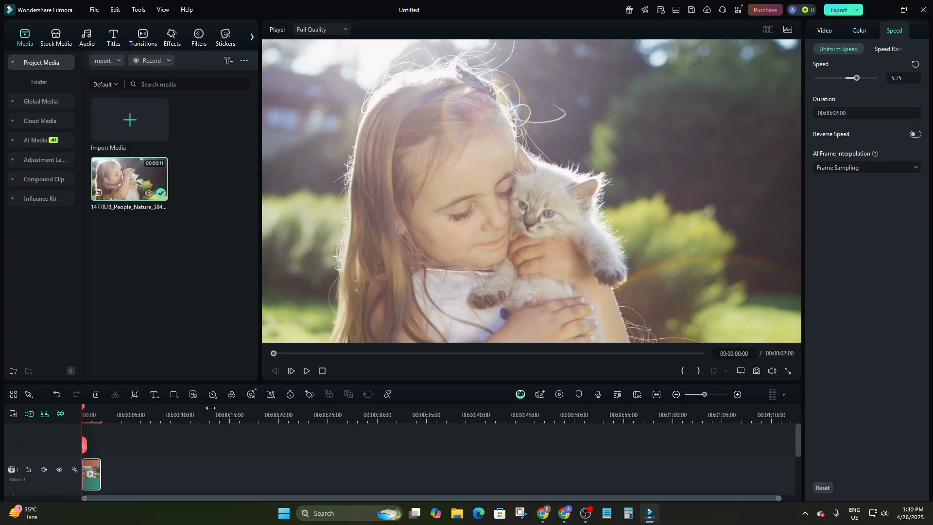
{"action": "left_click", "coordinate": [307, 370]}
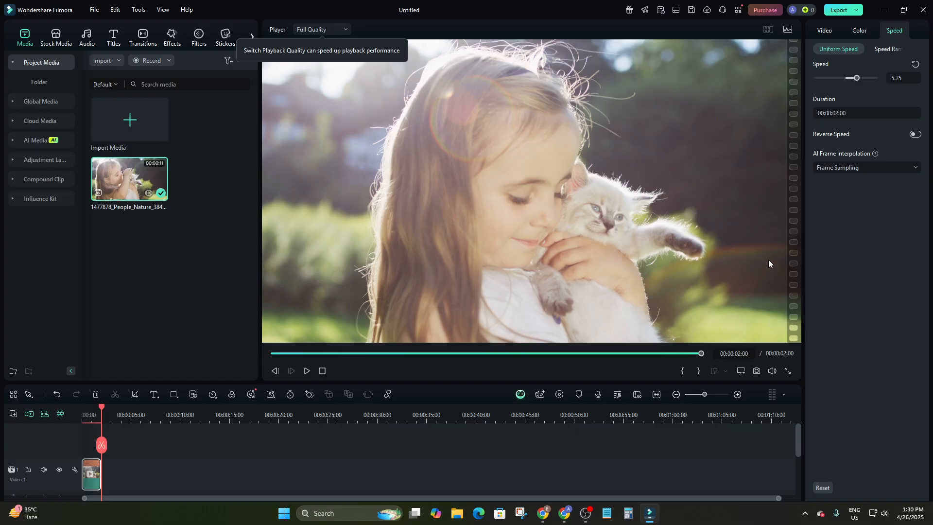
Set the clip's uniform speed to 1.00 and return the playhead to the start of the timeline.
{"action": "left_click", "coordinate": [893, 80]}
{"action": "key", "text": "BackSpace"}
{"action": "key", "text": "Return"}
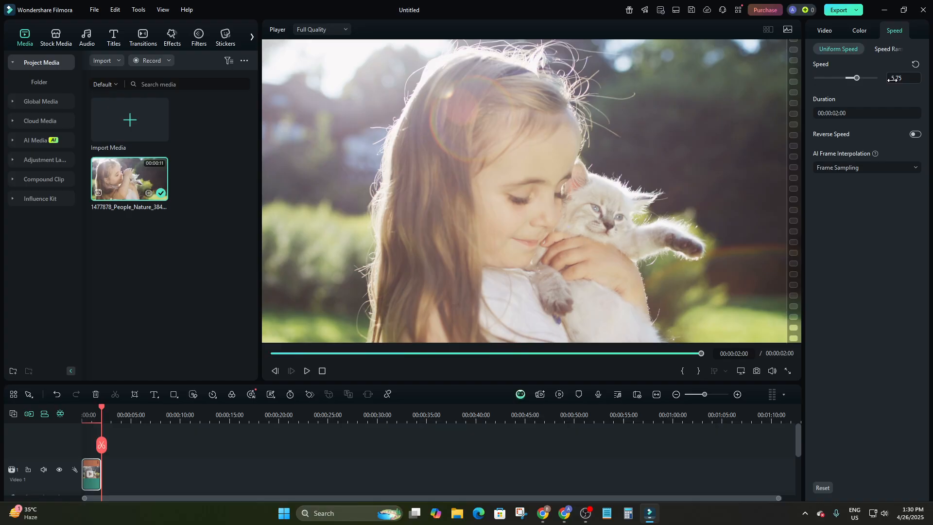
{"action": "left_click", "coordinate": [906, 77]}
{"action": "type", "text": "1"}
{"action": "key", "text": "Return"}
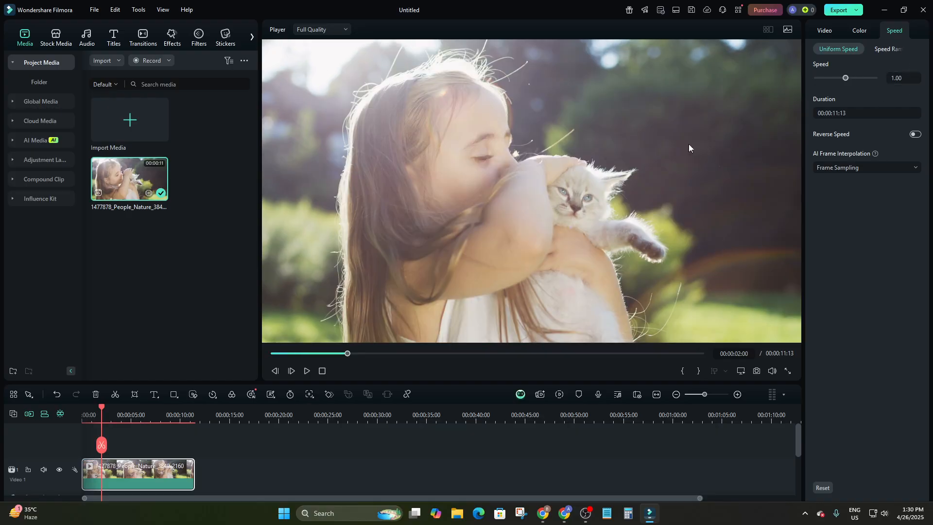
{"action": "left_click", "coordinate": [99, 432]}
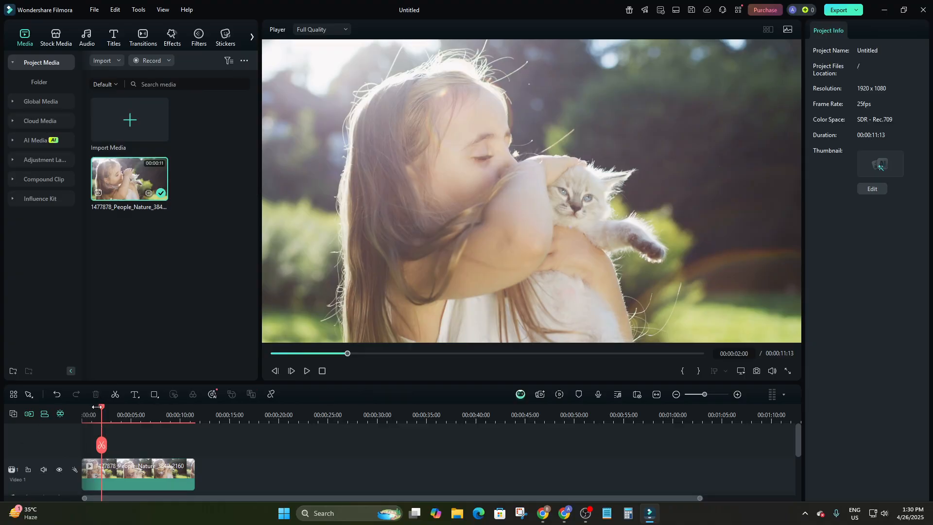
{"action": "left_click_drag", "start_coordinate": [101, 409], "coordinate": [83, 410]}
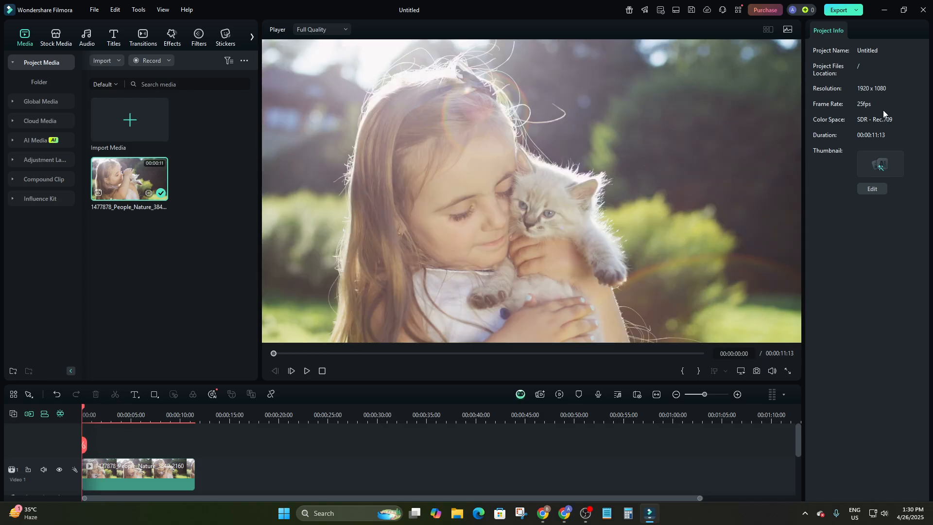
Try setting the clip's duration to 00:00:06:13 and undo the change.
{"action": "left_click", "coordinate": [177, 477]}
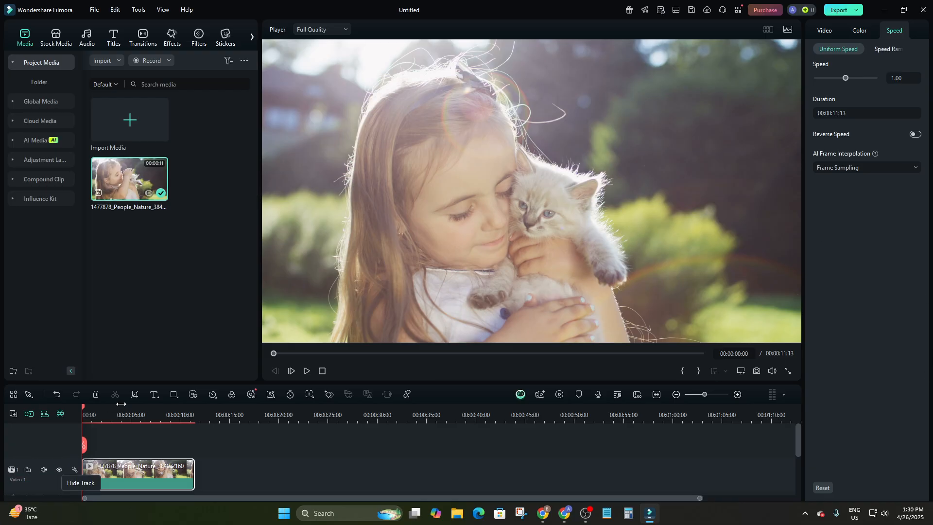
{"action": "left_click", "coordinate": [850, 113]}
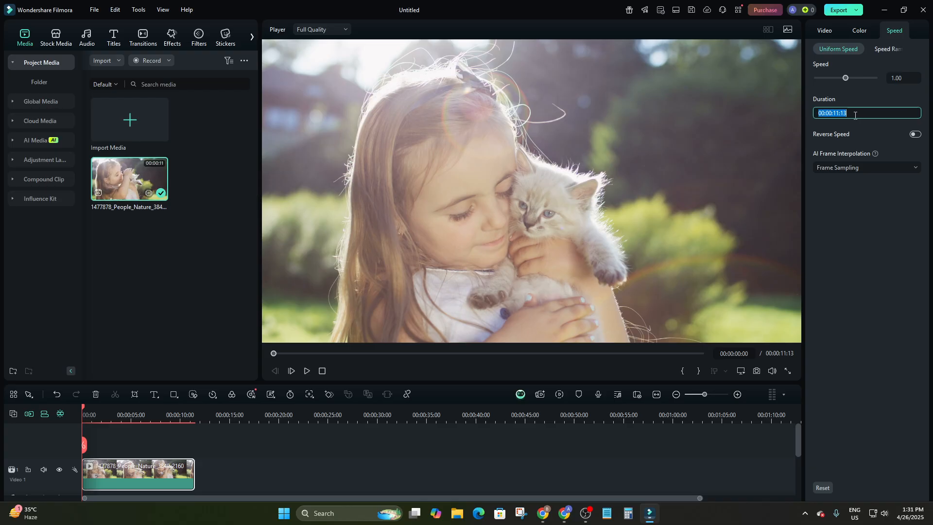
{"action": "left_click", "coordinate": [854, 115]}
{"action": "left_click_drag", "start_coordinate": [840, 115], "coordinate": [835, 120]}
{"action": "double_click", "coordinate": [837, 115]}
{"action": "left_click", "coordinate": [837, 114]}
{"action": "double_click", "coordinate": [848, 113]}
{"action": "left_click", "coordinate": [844, 113]}
{"action": "key", "text": "Return"}
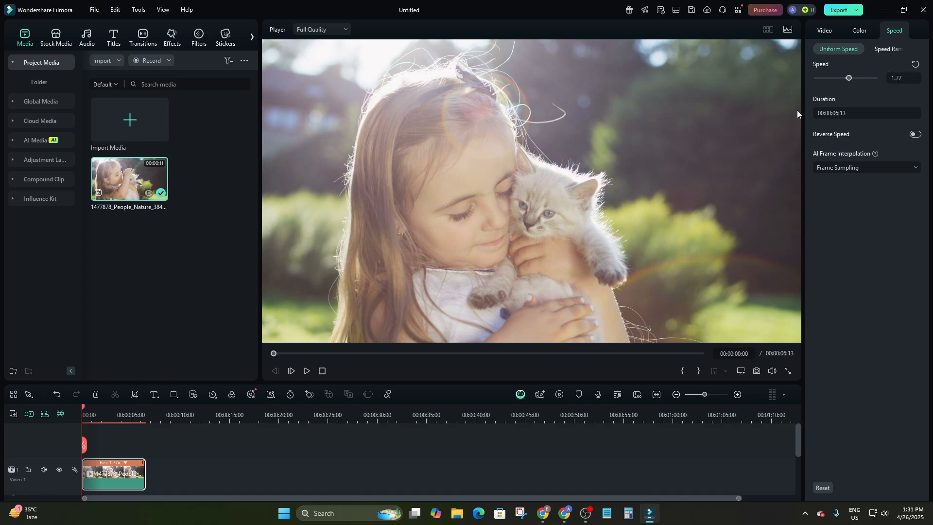
{"action": "key", "text": "ctrl+z"}
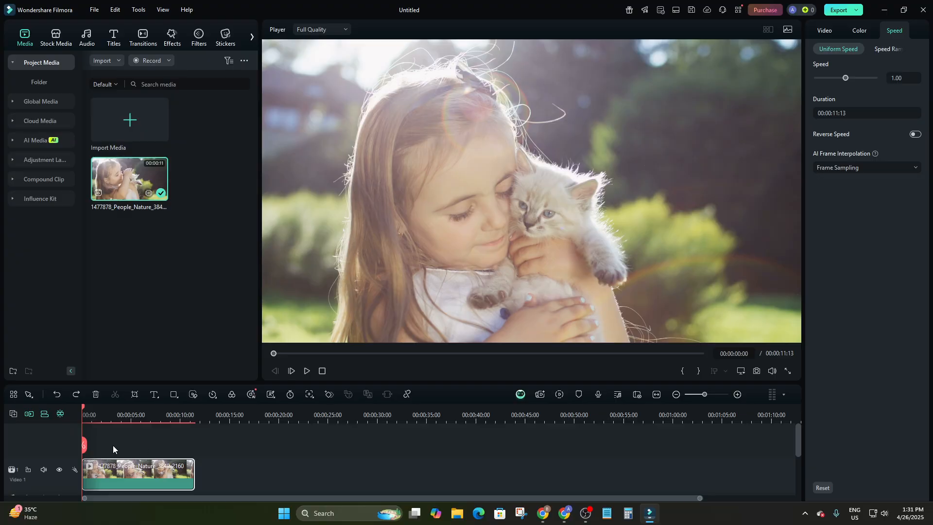
Try the Montage speed ramping preset on the clip, preview the playback and undo the preset.
{"action": "left_click", "coordinate": [887, 49]}
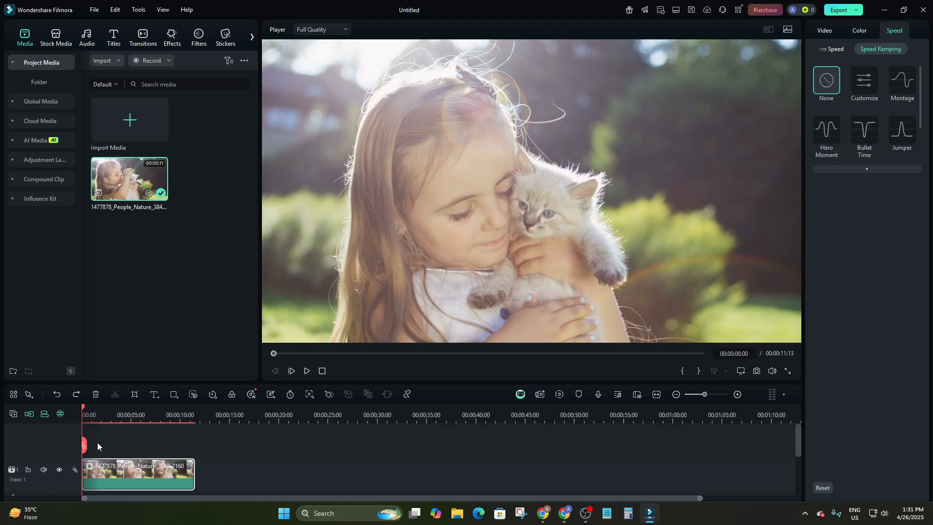
{"action": "left_click", "coordinate": [910, 87]}
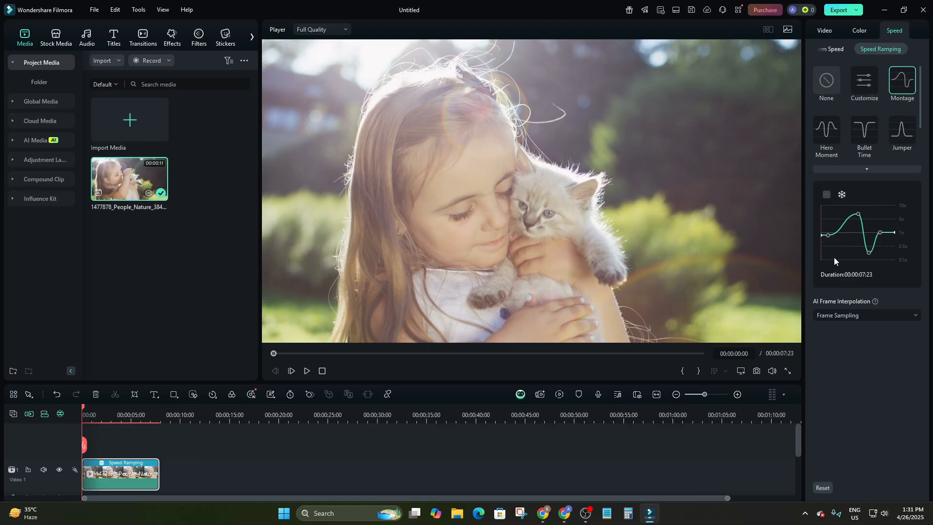
{"action": "key", "text": "space"}
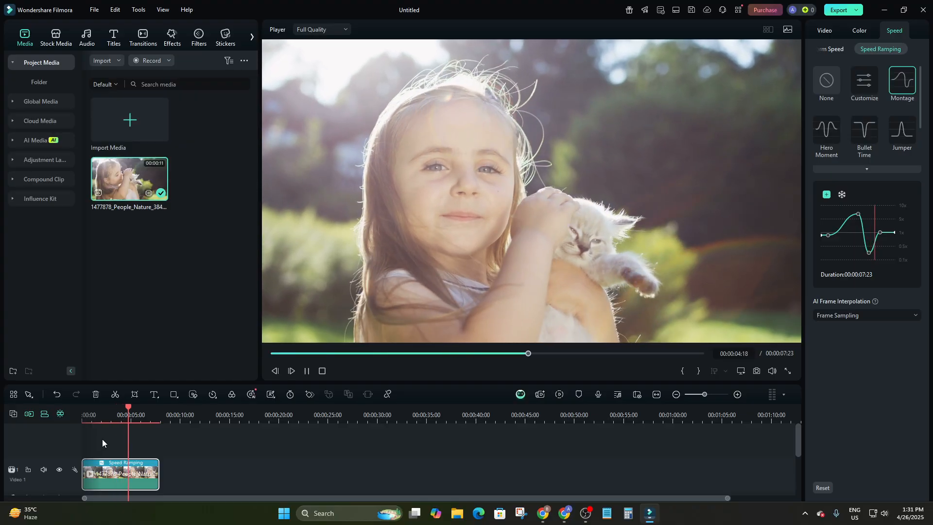
{"action": "key", "text": "space"}
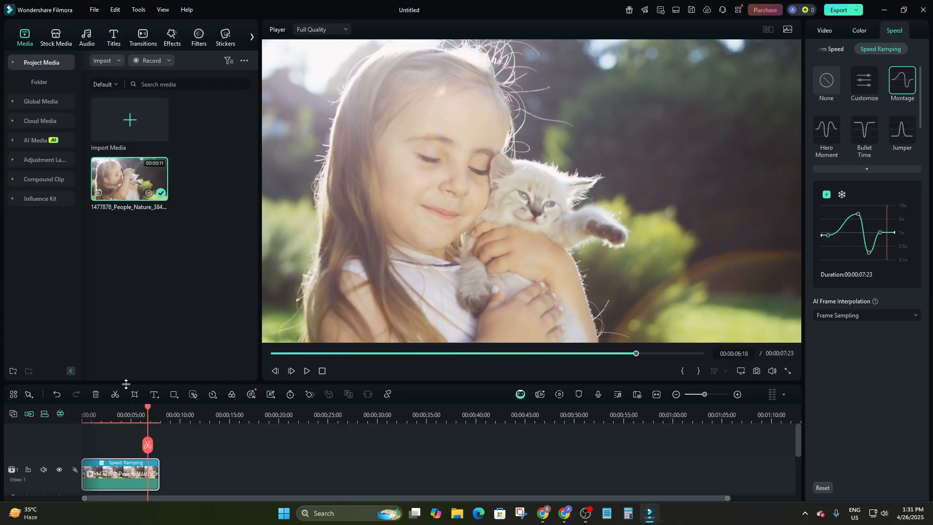
{"action": "left_click", "coordinate": [57, 394]}
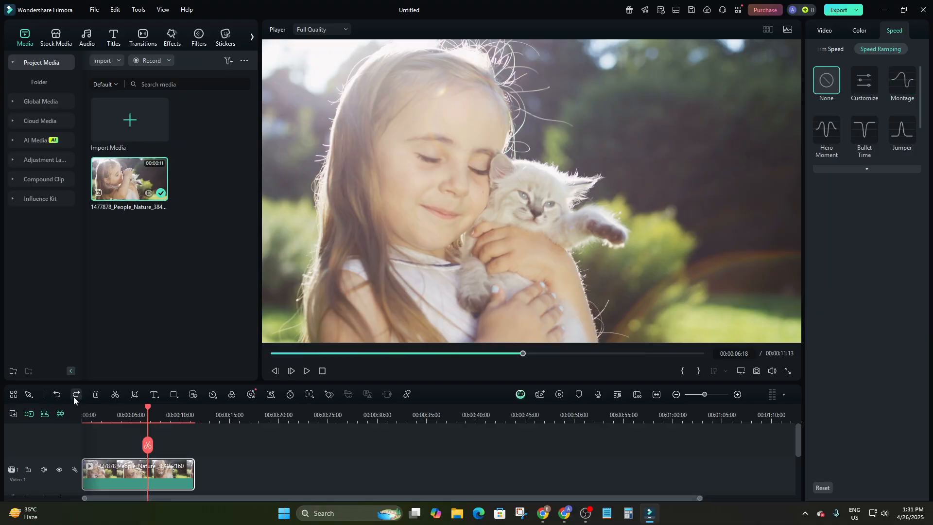
Apply the Hero Moment speed ramping preset to the clip, preview it from the start and return the playhead to 00:00:00:00.
{"action": "left_click", "coordinate": [88, 446]}
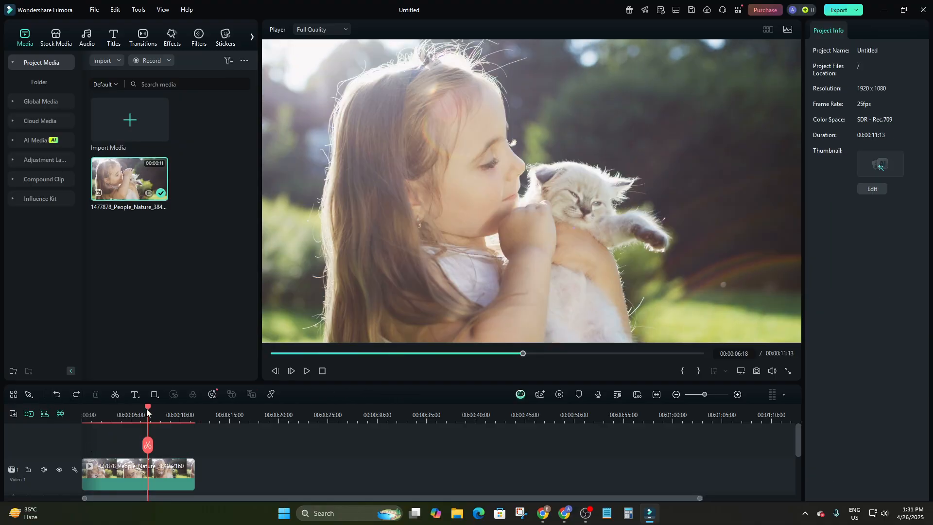
{"action": "left_click_drag", "start_coordinate": [147, 409], "coordinate": [59, 416]}
{"action": "left_click", "coordinate": [115, 474]}
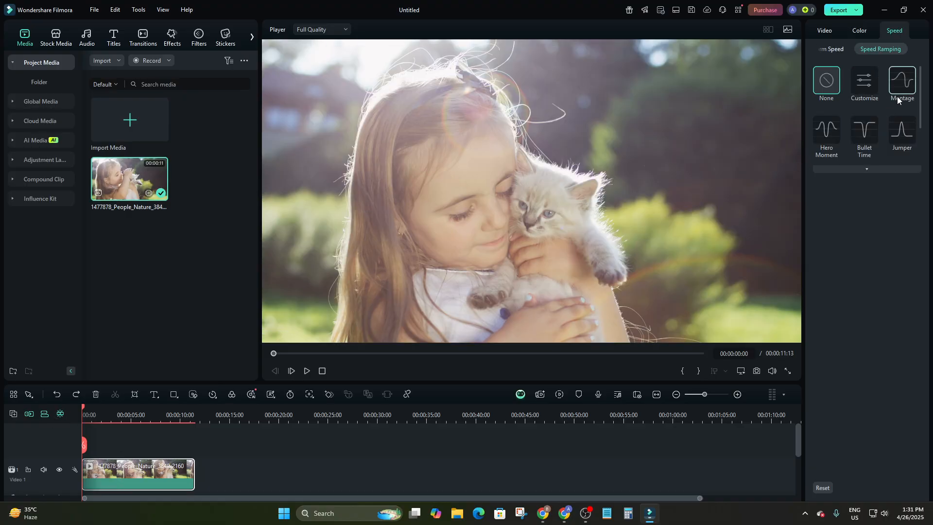
{"action": "left_click", "coordinate": [838, 125]}
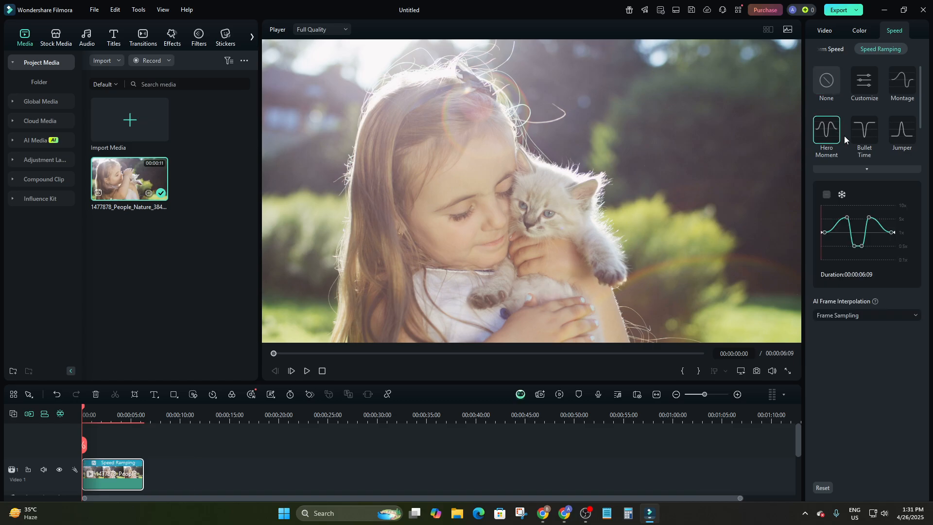
{"action": "key", "text": "space"}
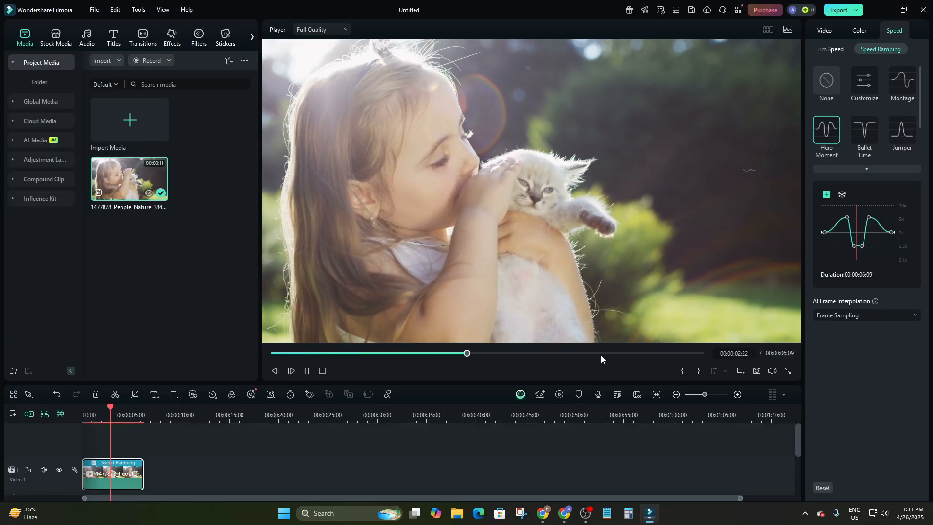
{"action": "left_click", "coordinate": [307, 372]}
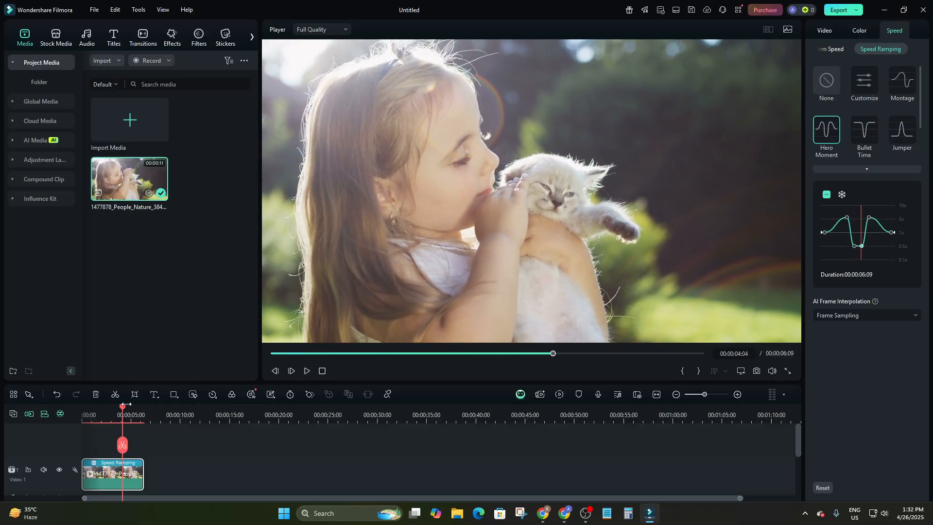
{"action": "left_click_drag", "start_coordinate": [123, 404], "coordinate": [74, 404]}
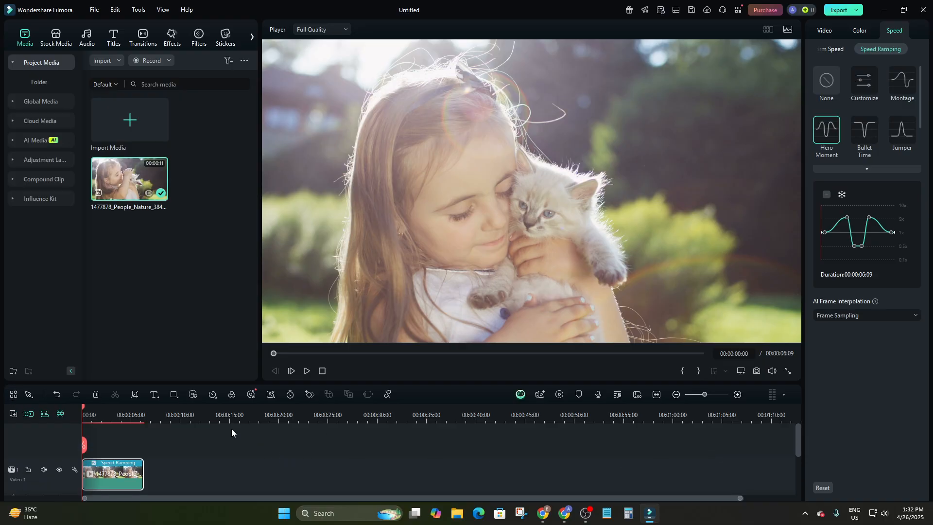
Place a second copy of the footage on a new track above Video 1, keeping the project settings at 1920 x 1080 25fps.
{"action": "scroll", "coordinate": [123, 450], "scroll_direction": "down", "scroll_amount": 1}
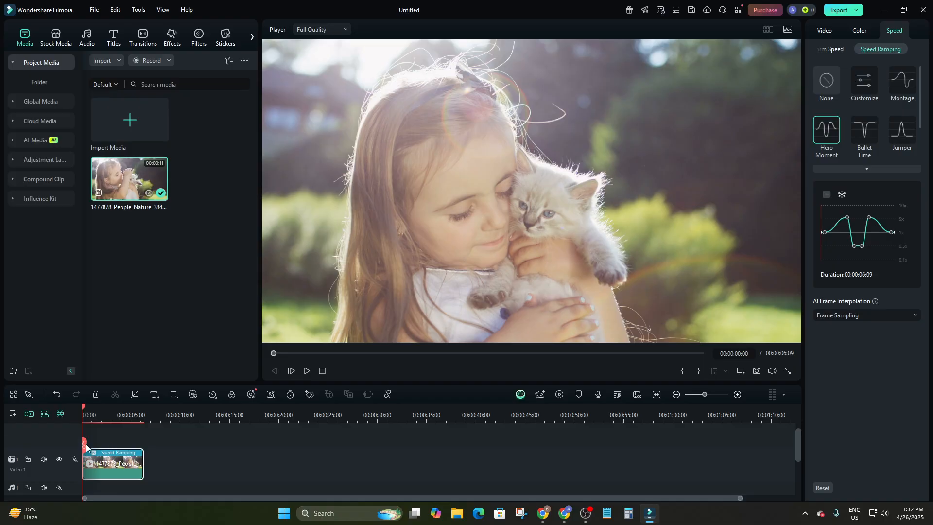
{"action": "scroll", "coordinate": [156, 462], "scroll_direction": "down", "scroll_amount": 1}
{"action": "scroll", "coordinate": [131, 459], "scroll_direction": "up", "scroll_amount": 1}
{"action": "scroll", "coordinate": [114, 456], "scroll_direction": "down", "scroll_amount": 1}
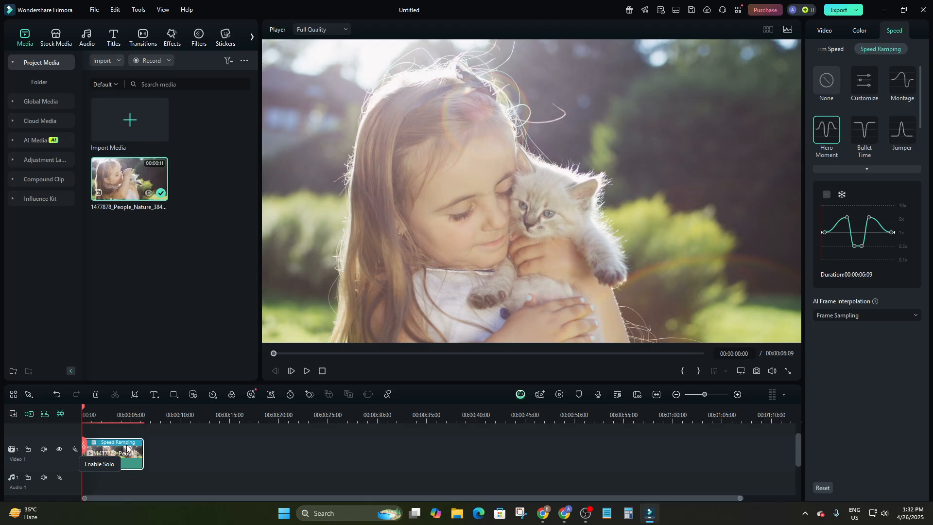
{"action": "scroll", "coordinate": [121, 440], "scroll_direction": "up", "scroll_amount": 2}
{"action": "left_click_drag", "start_coordinate": [109, 182], "coordinate": [86, 442]}
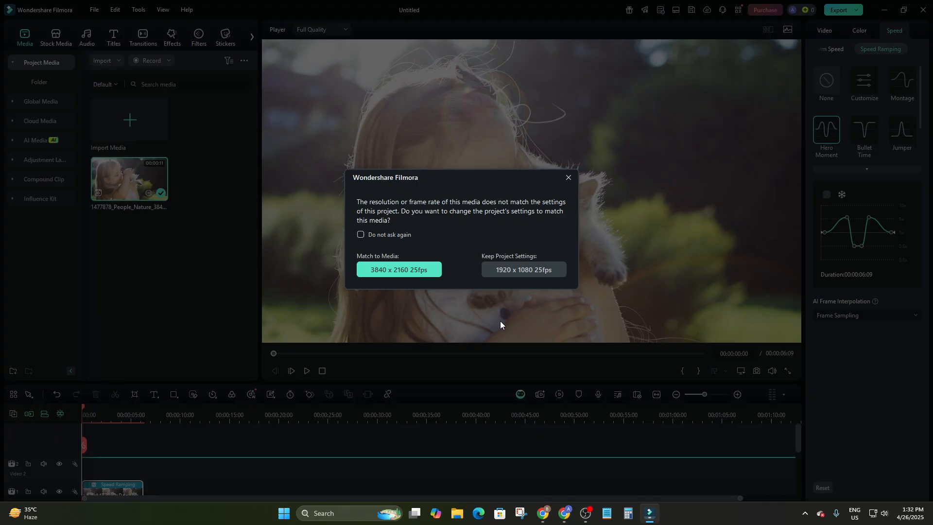
{"action": "left_click", "coordinate": [503, 270]}
{"action": "scroll", "coordinate": [138, 465], "scroll_direction": "down", "scroll_amount": 2}
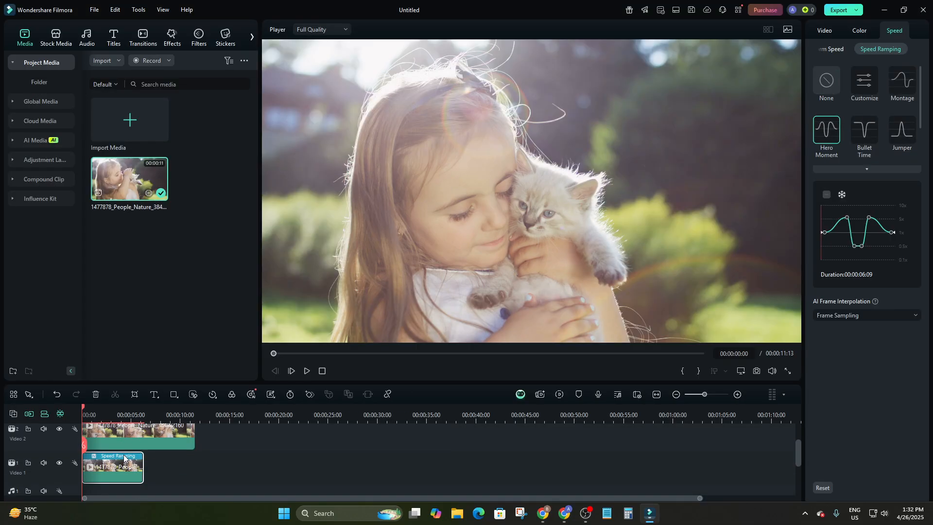
{"action": "scroll", "coordinate": [129, 458], "scroll_direction": "down", "scroll_amount": 1}
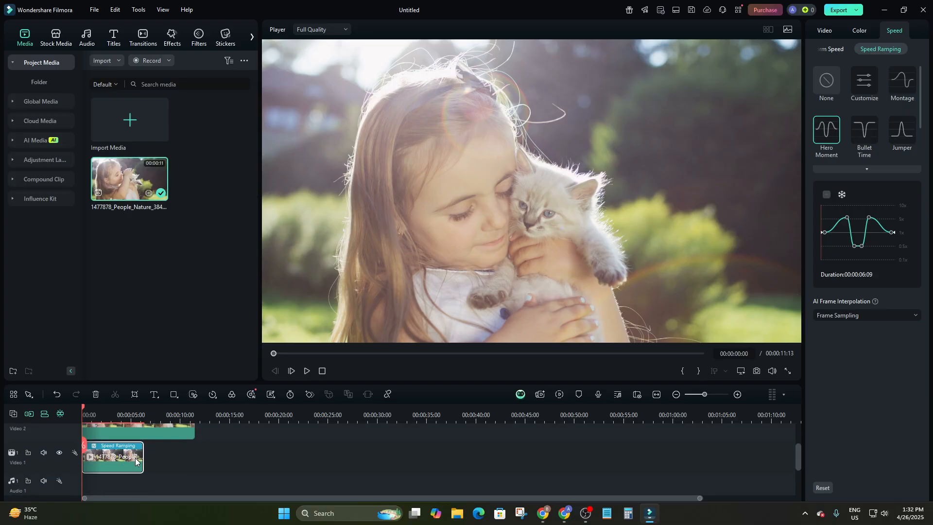
Delete all clips from the timeline and place the footage on Video 1 again, keeping the 1920 x 1080 25fps project settings.
{"action": "key", "text": "ctrl+a"}
{"action": "key", "text": "Delete"}
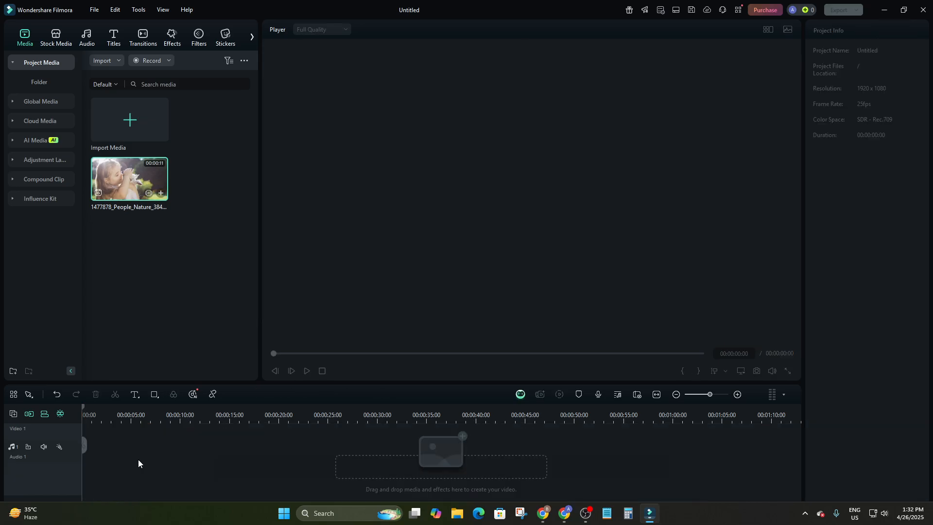
{"action": "left_click_drag", "start_coordinate": [129, 178], "coordinate": [177, 462]}
{"action": "left_click", "coordinate": [544, 267]}
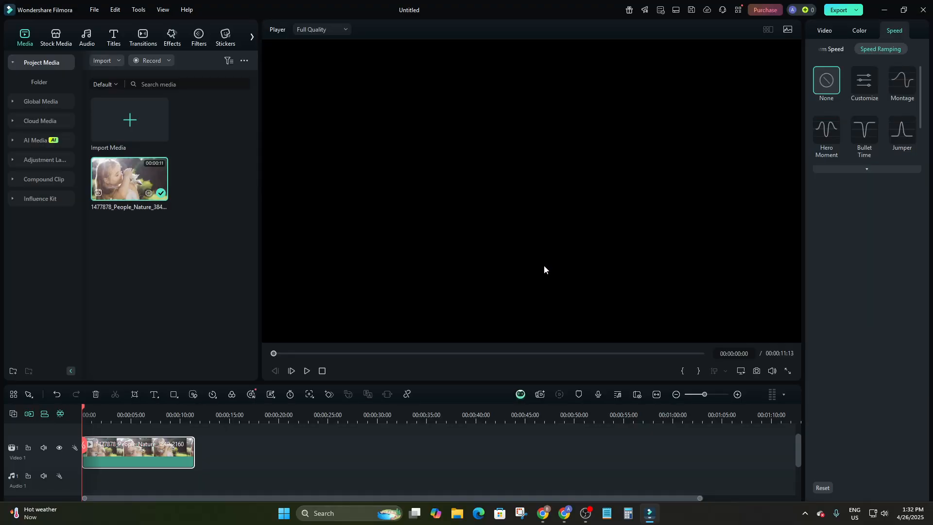
{"action": "scroll", "coordinate": [317, 474], "scroll_direction": "up", "scroll_amount": 1}
{"action": "scroll", "coordinate": [357, 465], "scroll_direction": "down", "scroll_amount": 1}
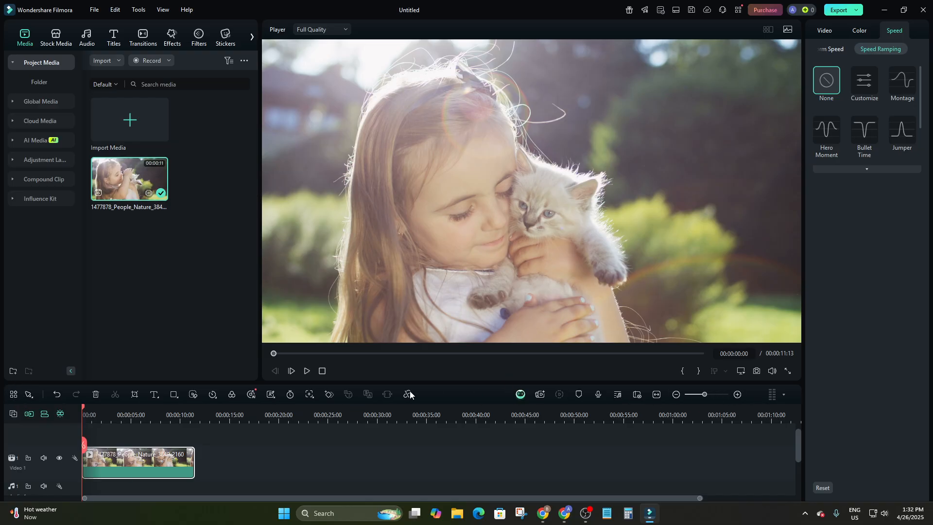
Try Quick Split Mode by cutting the clip at three points, and undo all three cuts.
{"action": "left_click", "coordinate": [30, 397]}
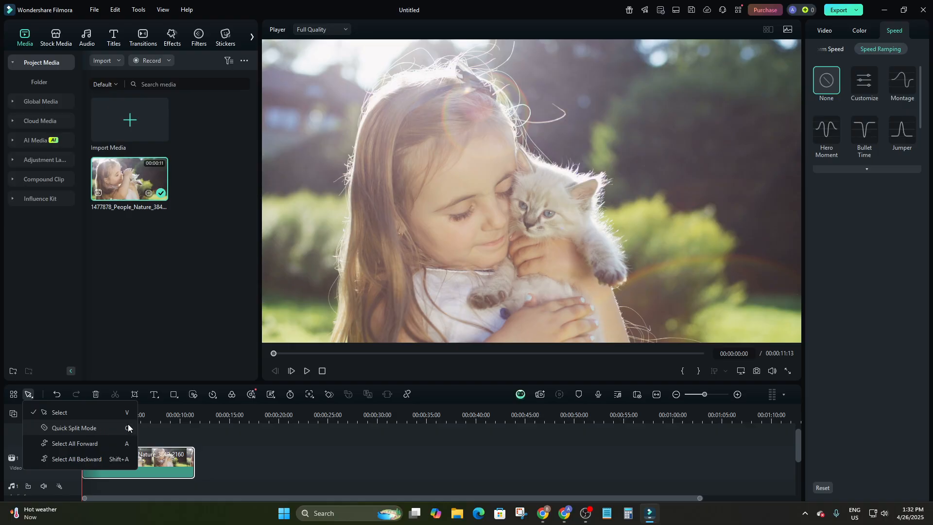
{"action": "left_click", "coordinate": [71, 430]}
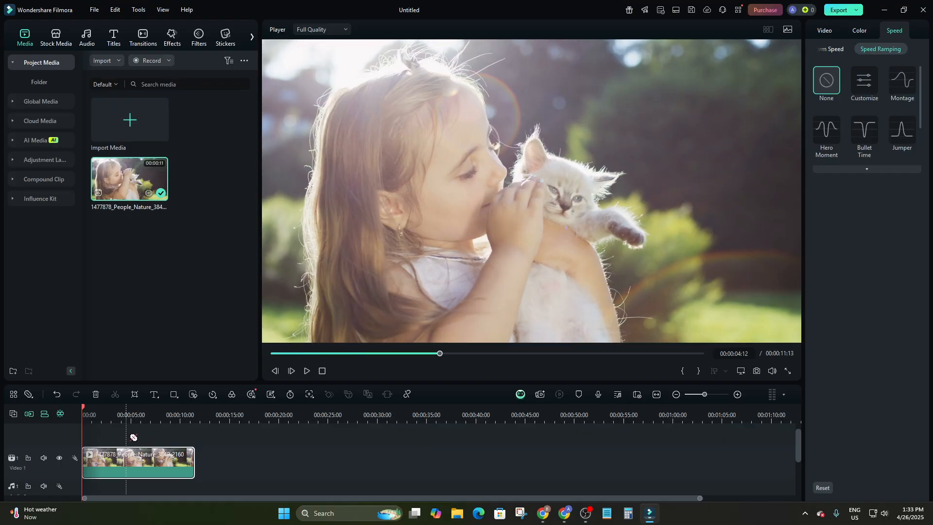
{"action": "left_click", "coordinate": [120, 459]}
{"action": "left_click", "coordinate": [157, 460]}
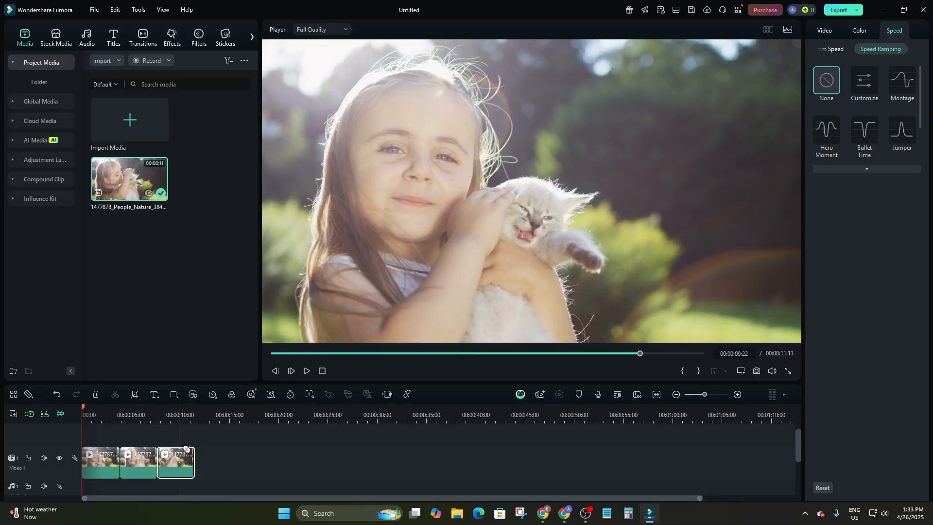
{"action": "left_click", "coordinate": [168, 459]}
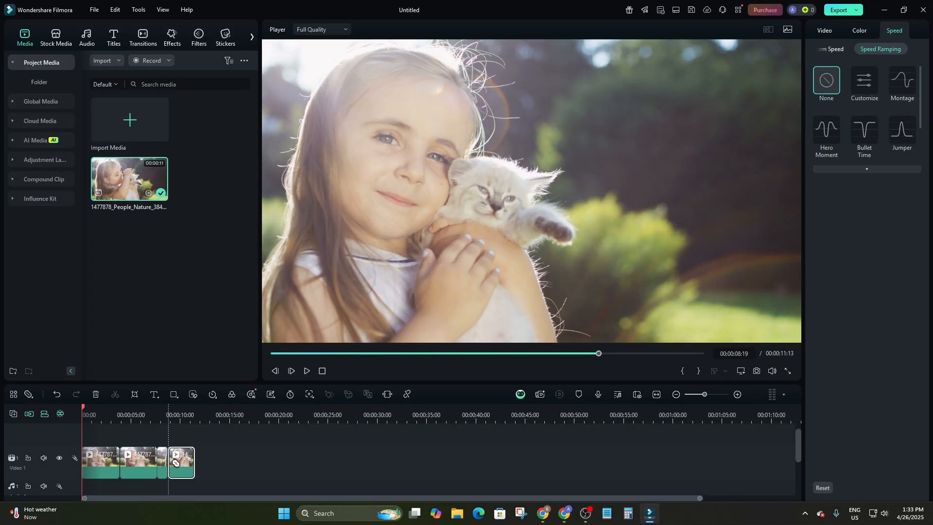
{"action": "key", "text": "ctrl+z"}
{"action": "key", "text": "ctrl+z"}
{"action": "key", "text": "ctrl+z"}
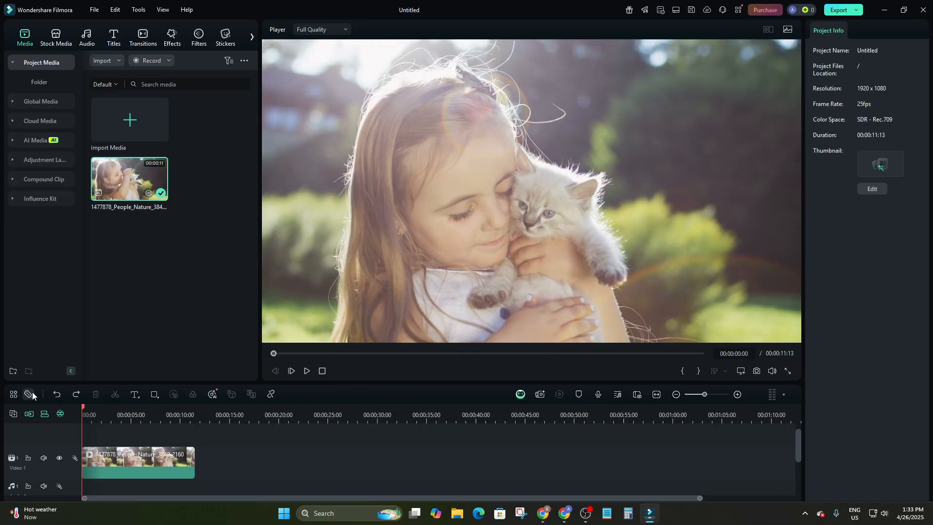
Return to the Select tool and select the clip on Video 1.
{"action": "left_click", "coordinate": [30, 394]}
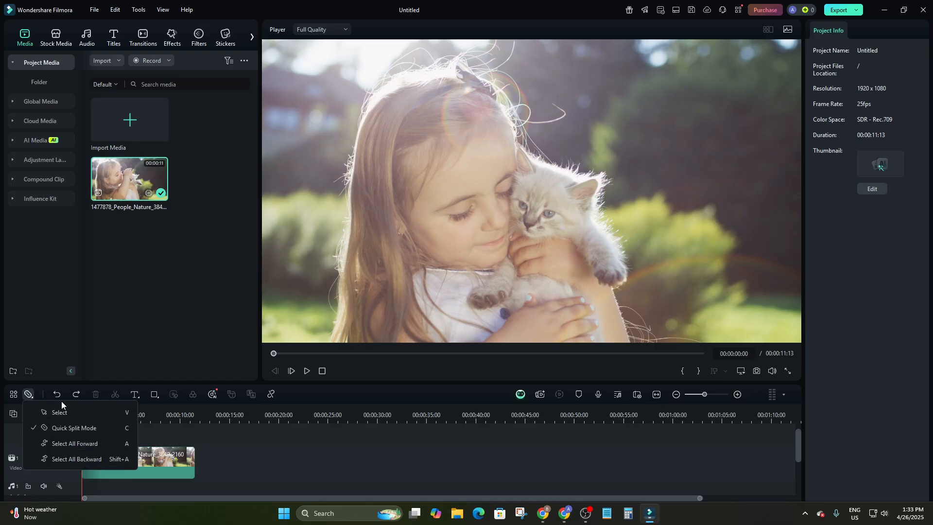
{"action": "left_click", "coordinate": [73, 412]}
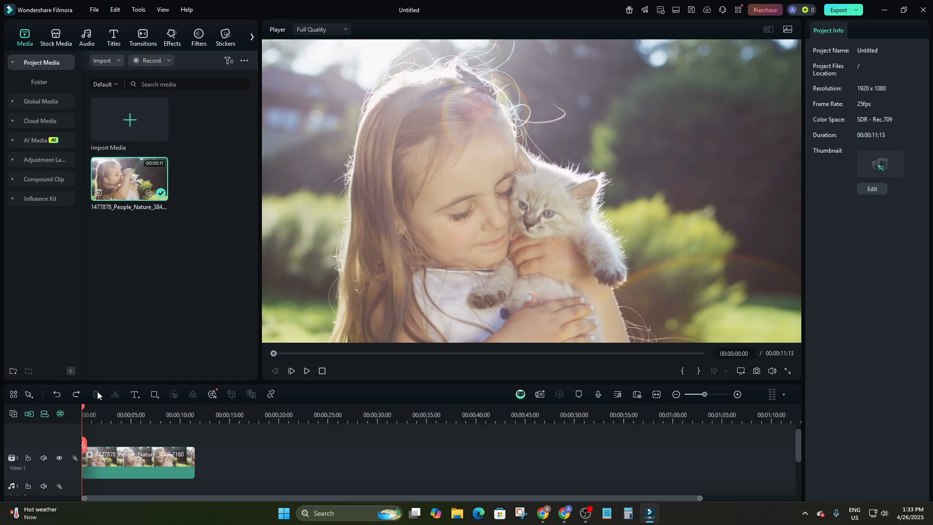
{"action": "left_click", "coordinate": [105, 462]}
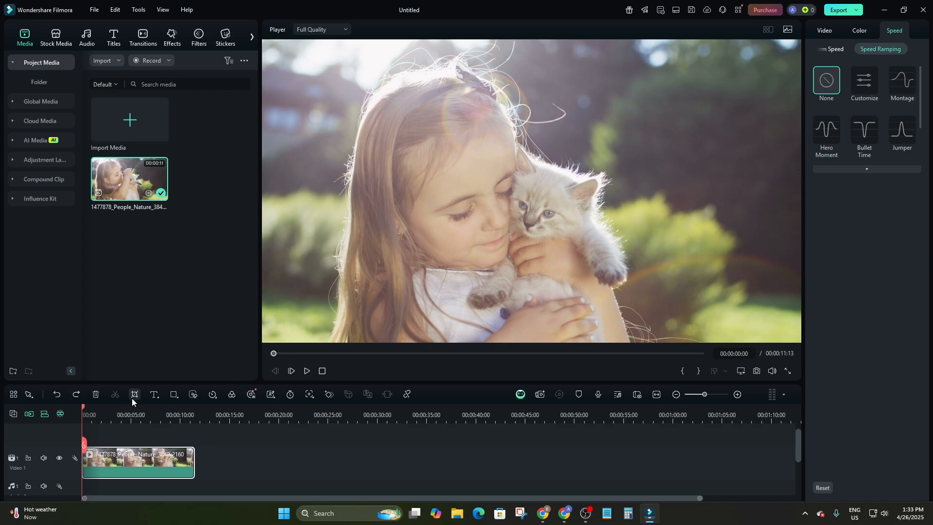
Examine the quick text and shape options of the timeline tools, and open the AI Color Palette comparison view and leave it.
{"action": "mouse_move", "coordinate": [156, 392]}
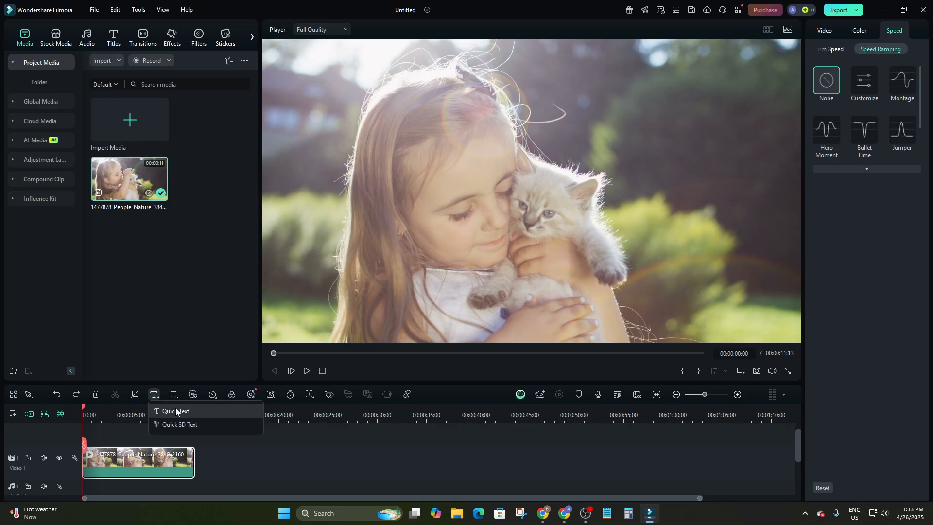
{"action": "mouse_move", "coordinate": [183, 398]}
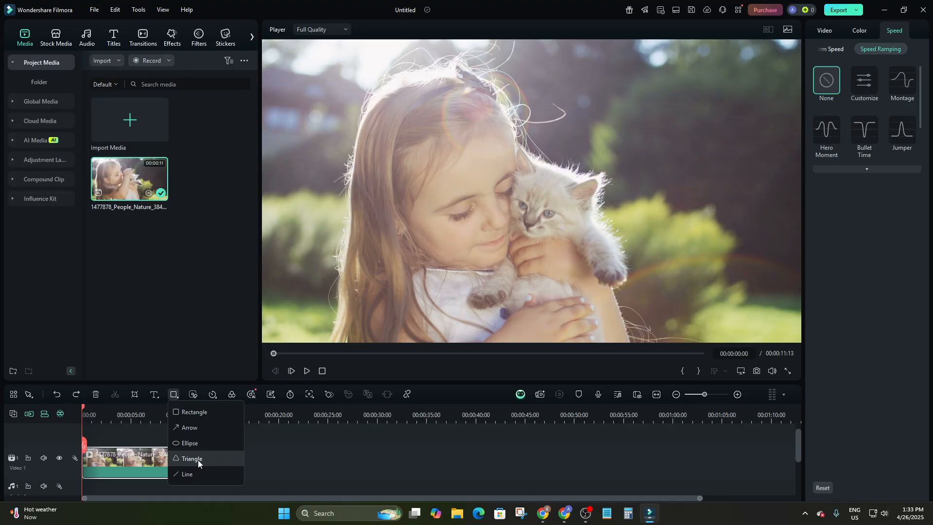
{"action": "left_click", "coordinate": [193, 394]}
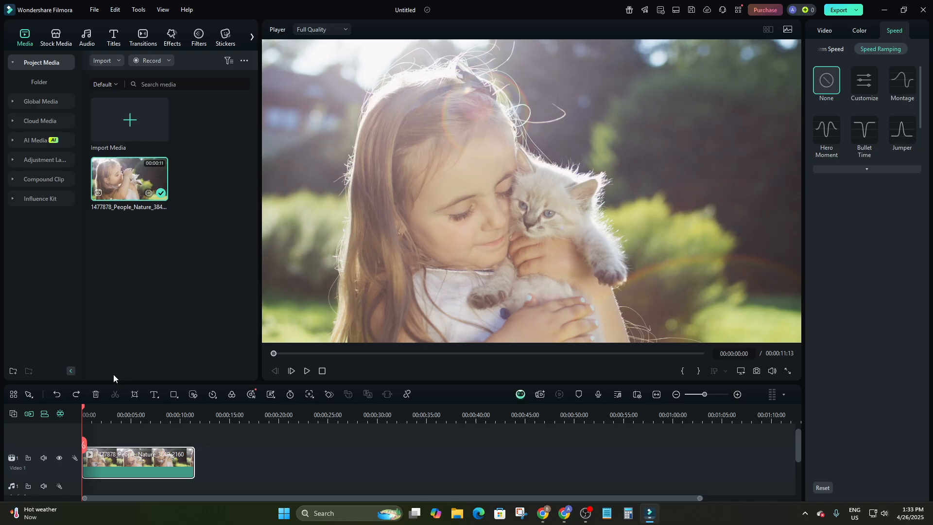
{"action": "left_click", "coordinate": [232, 395]}
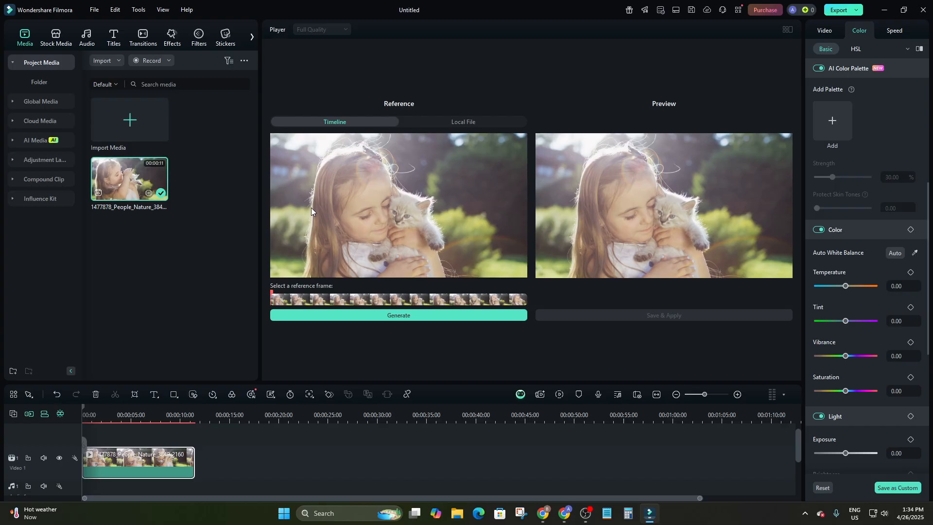
{"action": "left_click", "coordinate": [108, 349]}
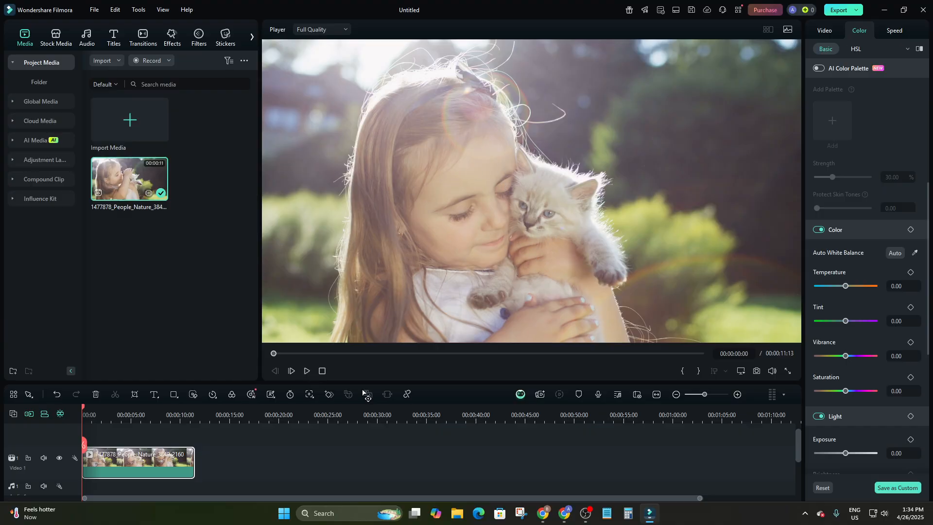
Turn on Motion Tracking for the clip and fit the tracking box closely around the kitten's face.
{"action": "left_click", "coordinate": [318, 394]}
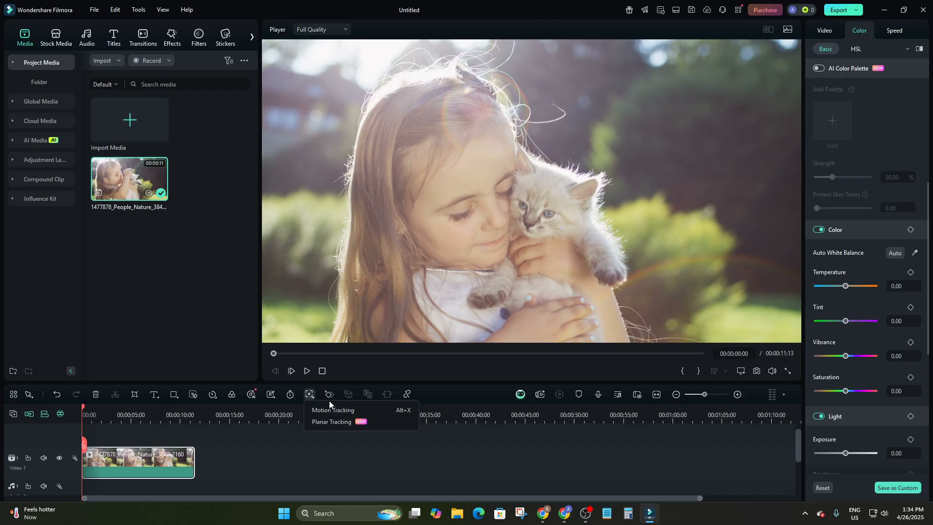
{"action": "left_click", "coordinate": [339, 410]}
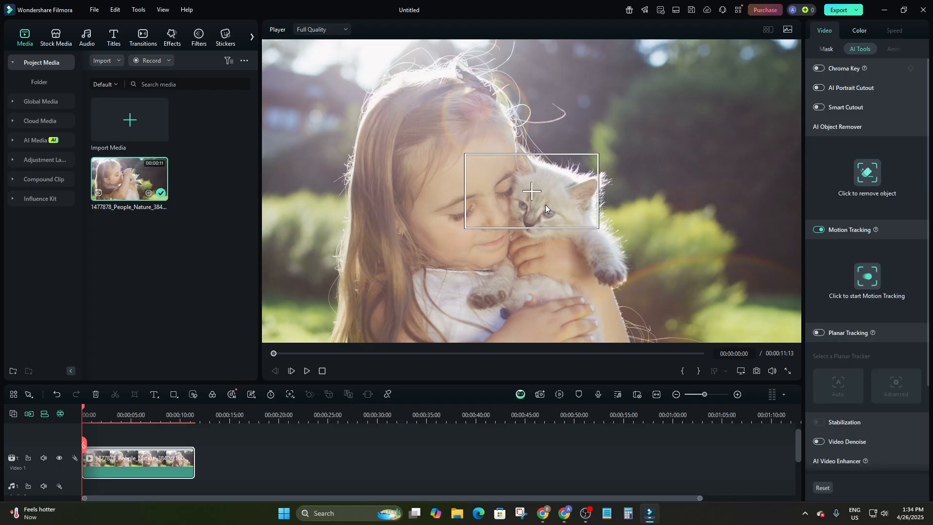
{"action": "left_click_drag", "start_coordinate": [532, 192], "coordinate": [545, 212]}
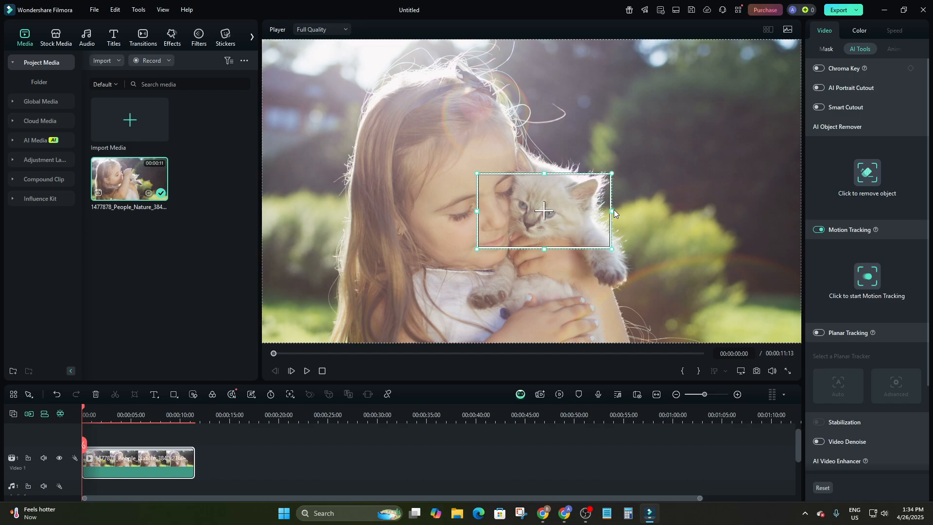
{"action": "left_click_drag", "start_coordinate": [612, 211], "coordinate": [564, 210]}
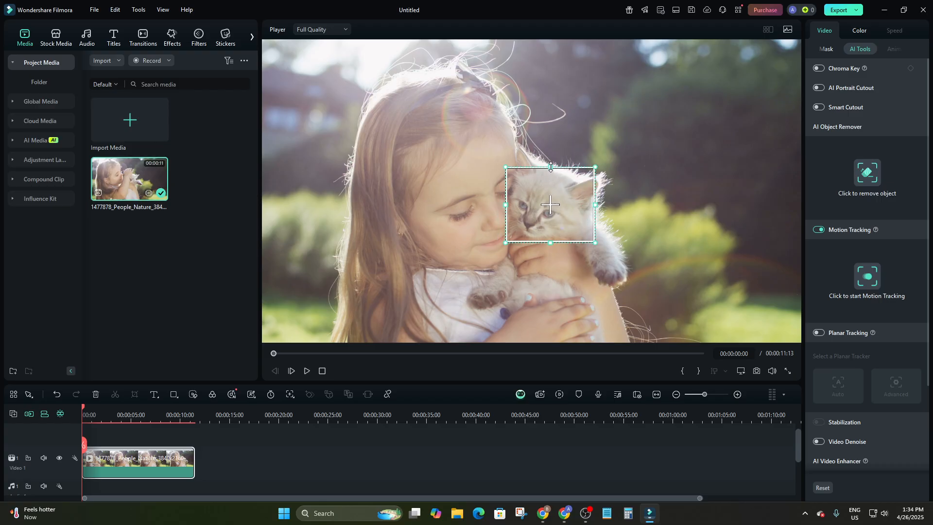
{"action": "left_click_drag", "start_coordinate": [550, 169], "coordinate": [551, 180]}
{"action": "left_click_drag", "start_coordinate": [551, 242], "coordinate": [550, 234]}
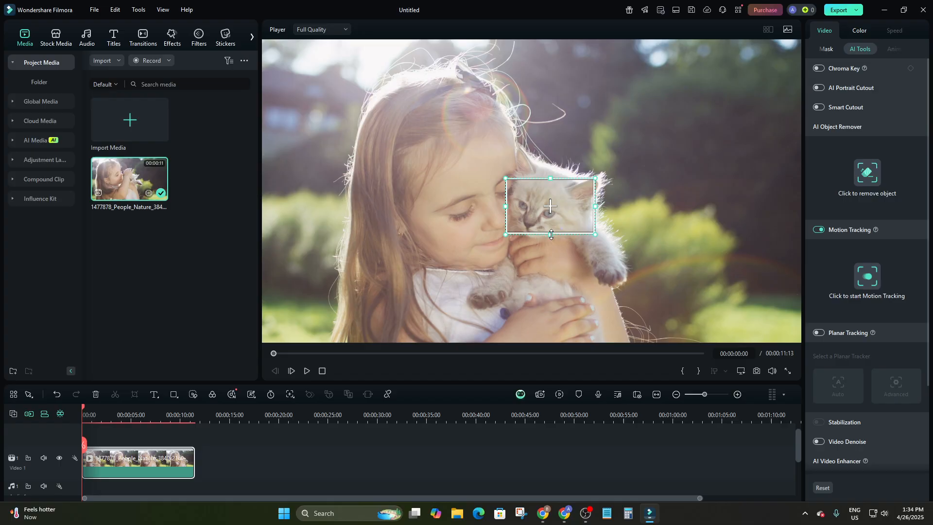
{"action": "left_click_drag", "start_coordinate": [595, 208], "coordinate": [591, 207]}
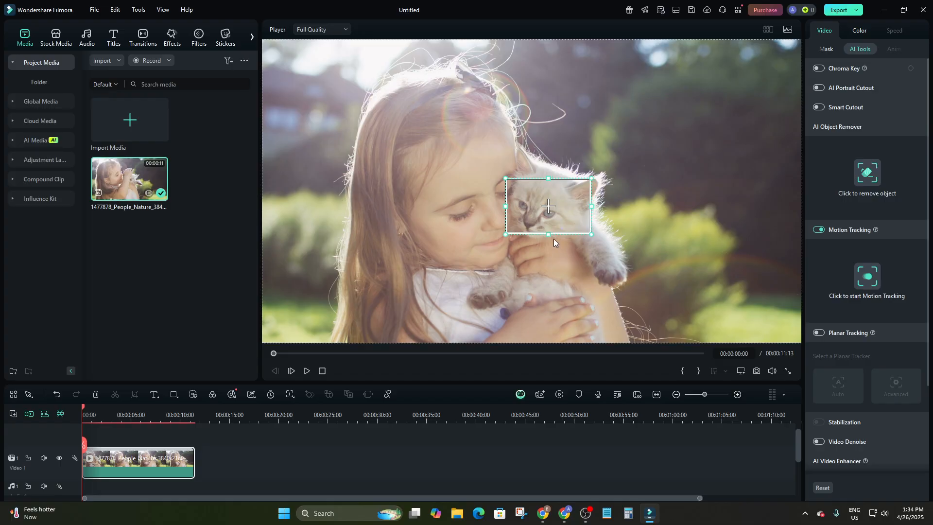
{"action": "left_click_drag", "start_coordinate": [551, 235], "coordinate": [551, 237]}
Play the clip to check the tracking box, repositioning it over the kitten's face at 00:00:08:08 and again near the clip's end.
{"action": "left_click", "coordinate": [306, 371]}
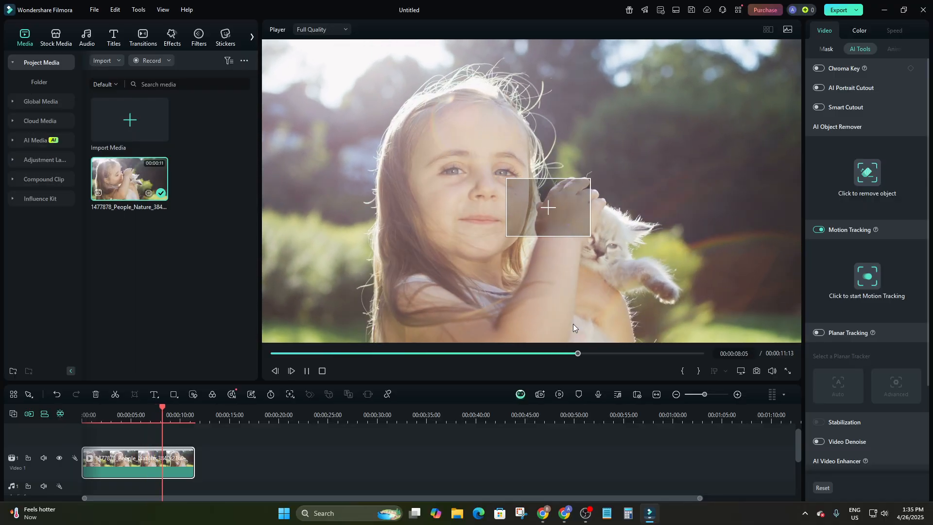
{"action": "key", "text": "space"}
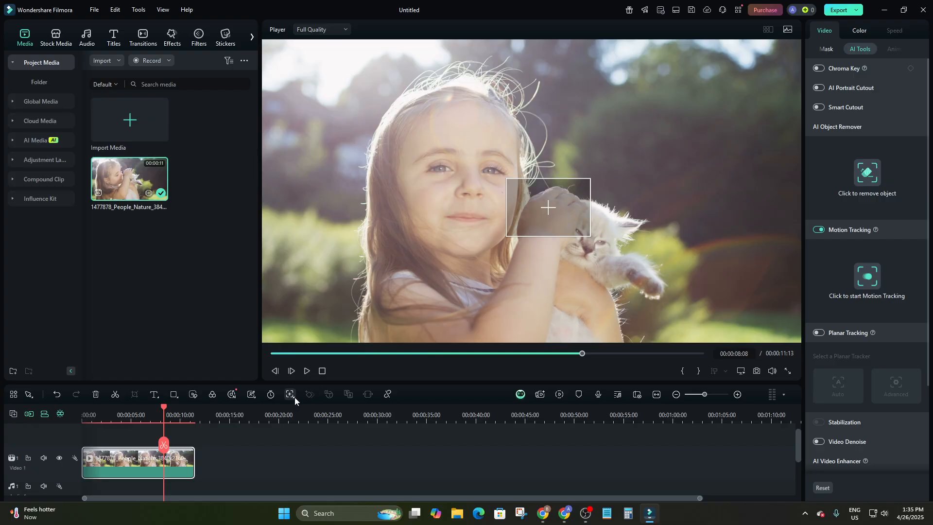
{"action": "left_click_drag", "start_coordinate": [544, 214], "coordinate": [582, 233]}
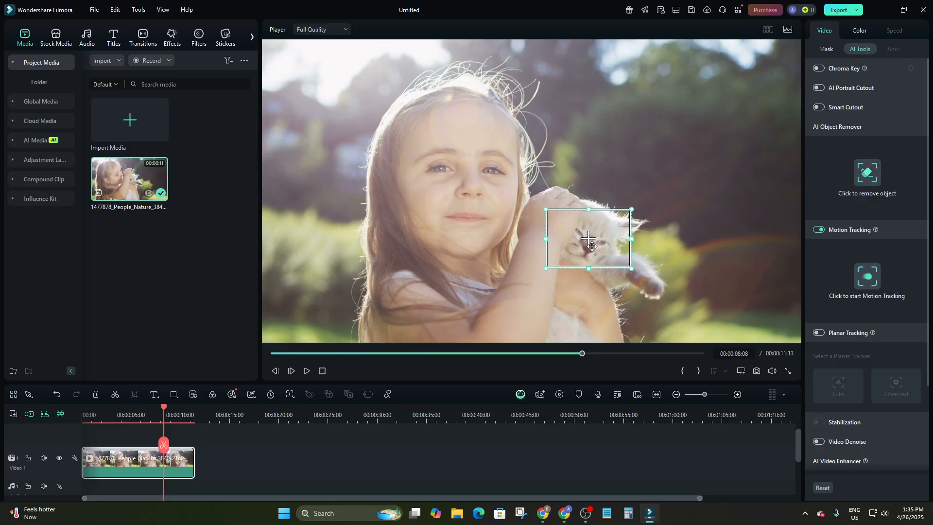
{"action": "key", "text": "space"}
{"action": "left_click", "coordinate": [593, 242]}
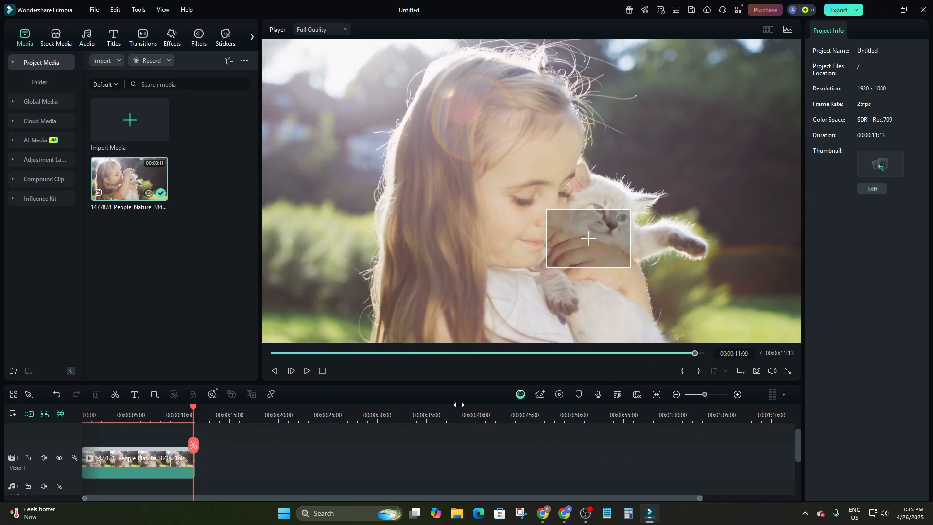
{"action": "left_click", "coordinate": [583, 243]}
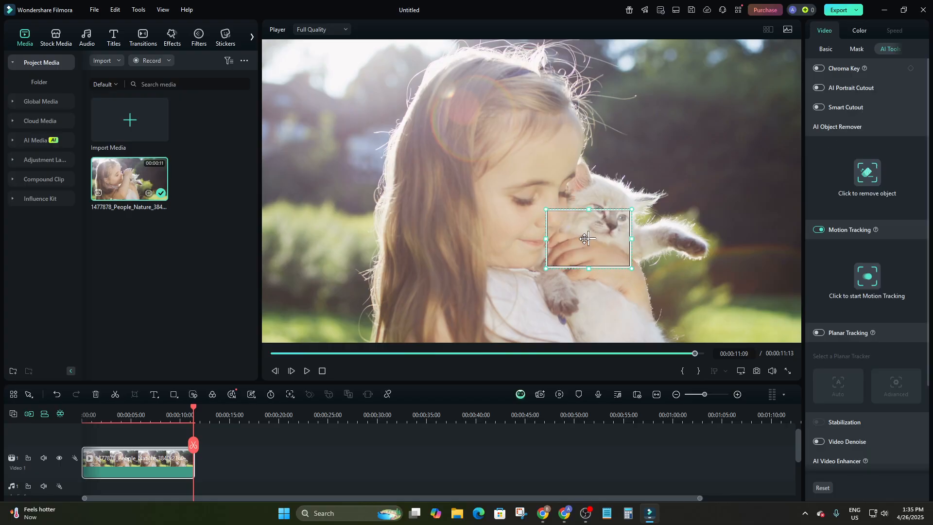
{"action": "left_click_drag", "start_coordinate": [587, 238], "coordinate": [574, 220]}
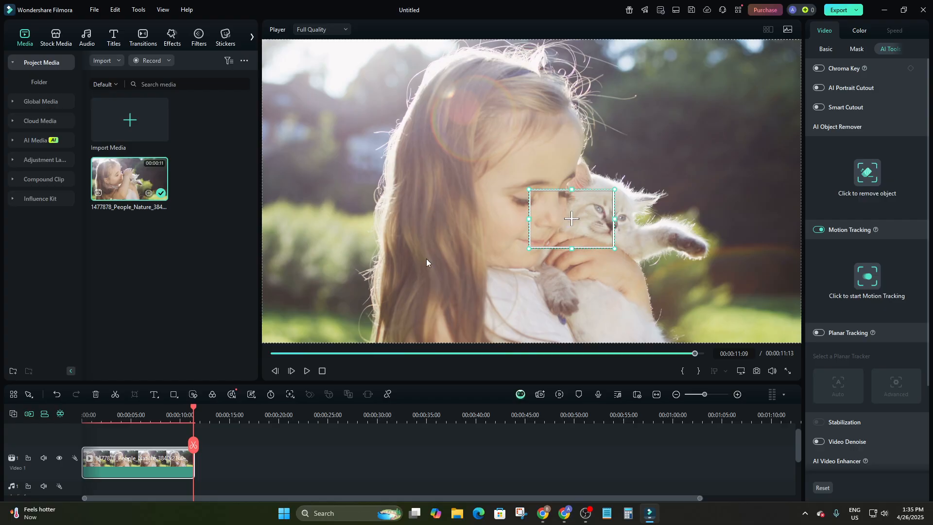
Delete the tracked clip and place the footage on Video 1 again, keeping the project settings.
{"action": "left_click", "coordinate": [97, 391]}
{"action": "left_click_drag", "start_coordinate": [117, 150], "coordinate": [199, 293]}
{"action": "left_click_drag", "start_coordinate": [136, 184], "coordinate": [185, 440]}
{"action": "left_click", "coordinate": [545, 269]}
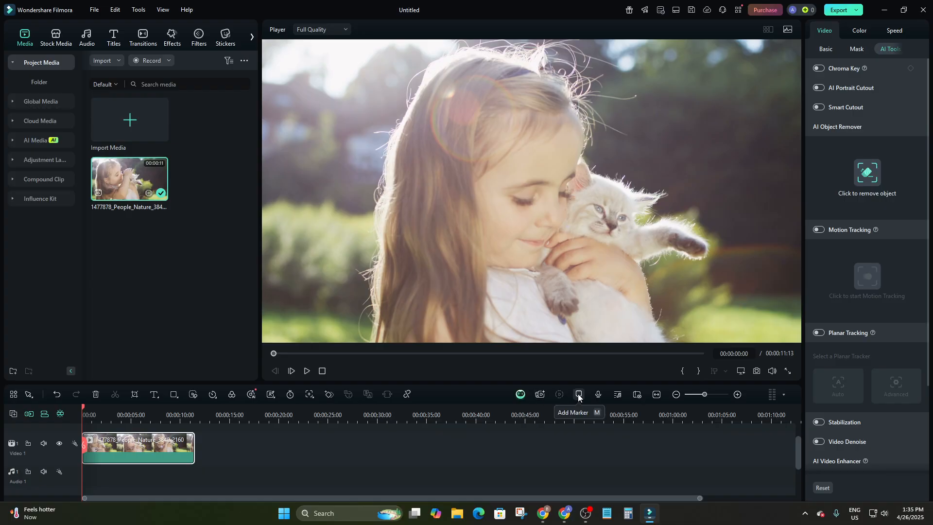
Try adding a marker to the clip at 00:00:05:03, move the playhead to 00:00:09:02, and undo the marker.
{"action": "left_click", "coordinate": [132, 413]}
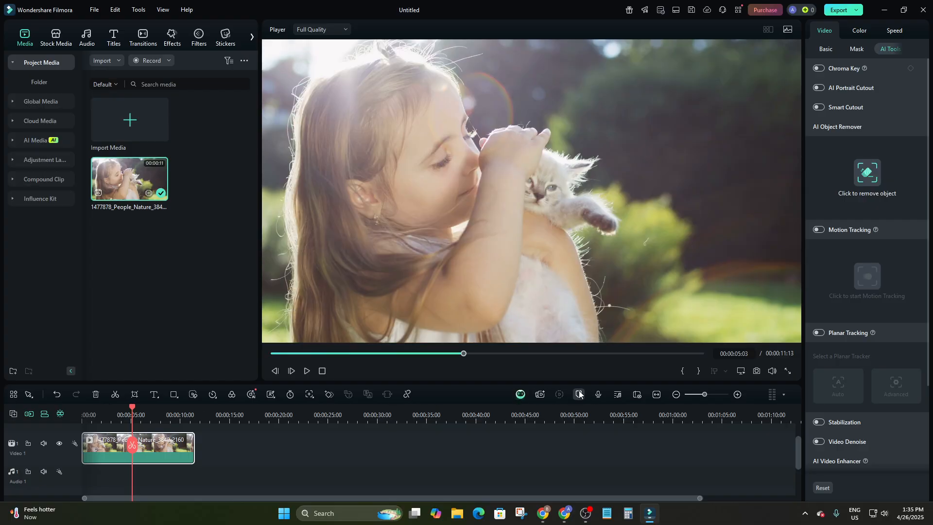
{"action": "left_click_drag", "start_coordinate": [133, 407], "coordinate": [172, 410]}
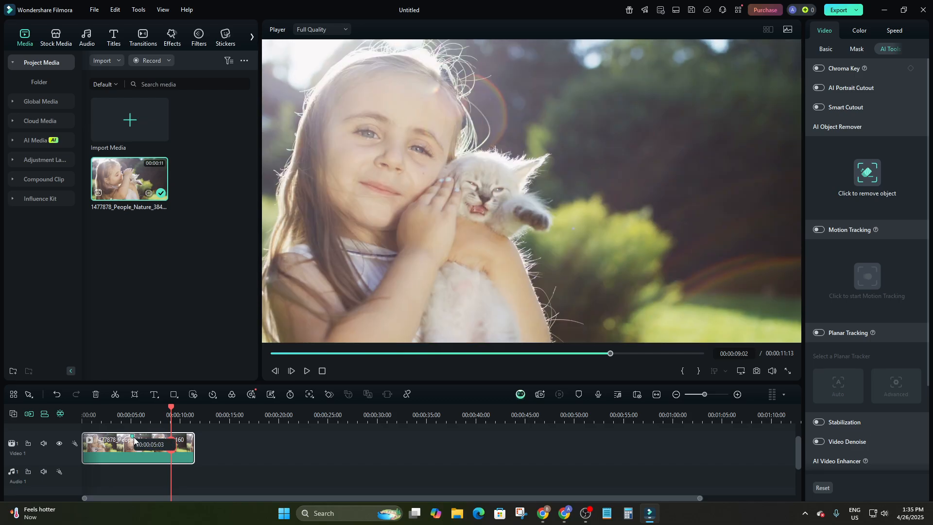
{"action": "key", "text": "ctrl+z"}
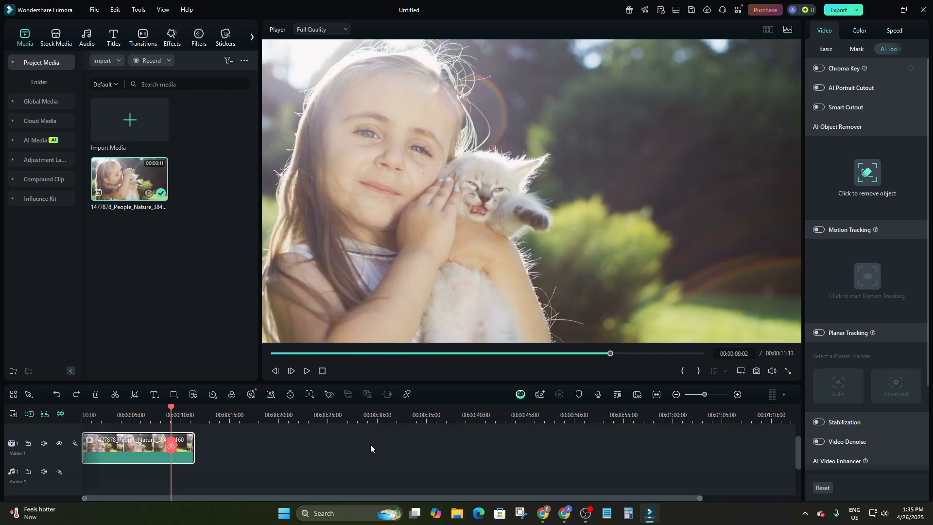
Open the Record Audio settings to review the voiceover recording options, and close them without recording.
{"action": "left_click", "coordinate": [599, 394]}
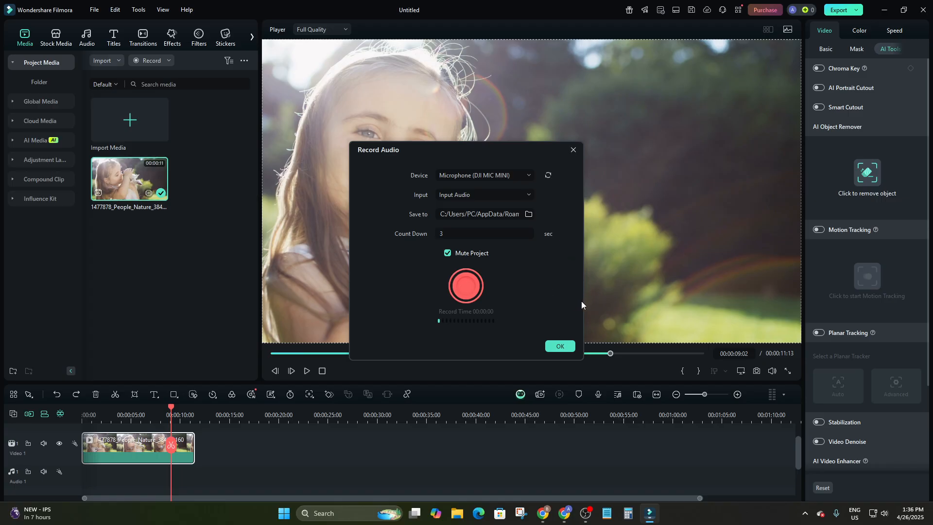
{"action": "left_click", "coordinate": [557, 346]}
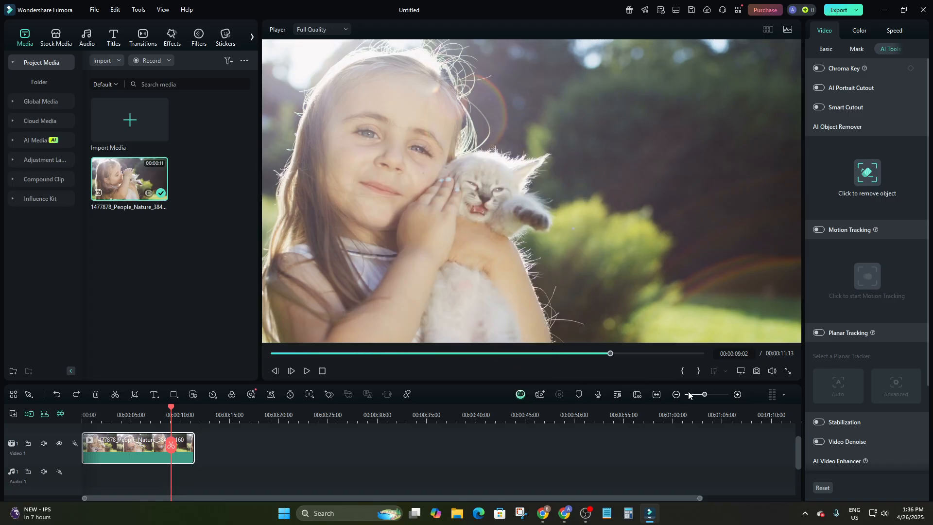
Try zooming the timeline out and in, ending with the Video 1 clip shown enlarged.
{"action": "mouse_move", "coordinate": [703, 394]}
{"action": "left_mouse_down"}
{"action": "mouse_move", "coordinate": [723, 394]}
{"action": "mouse_move", "coordinate": [700, 396]}
{"action": "left_mouse_up"}
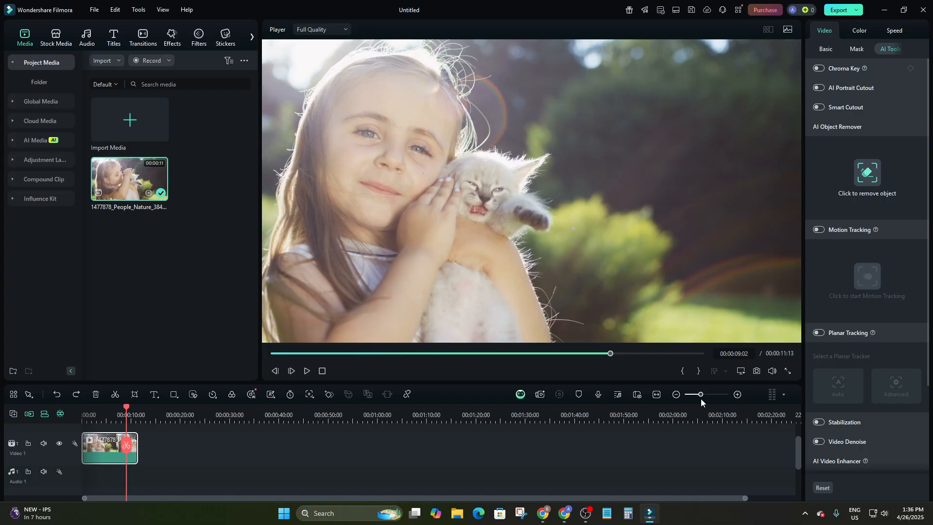
{"action": "scroll", "coordinate": [114, 450], "scroll_direction": "down", "scroll_amount": 2}
{"action": "left_click", "coordinate": [110, 448]}
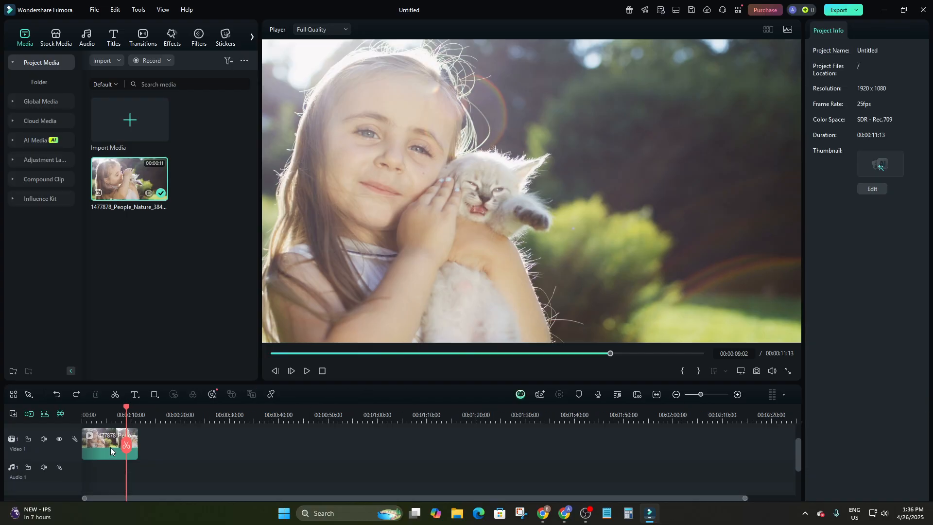
{"action": "left_click", "coordinate": [110, 447]}
{"action": "scroll", "coordinate": [110, 446], "scroll_direction": "up", "scroll_amount": 2}
{"action": "scroll", "coordinate": [110, 446], "scroll_direction": "up", "scroll_amount": 4}
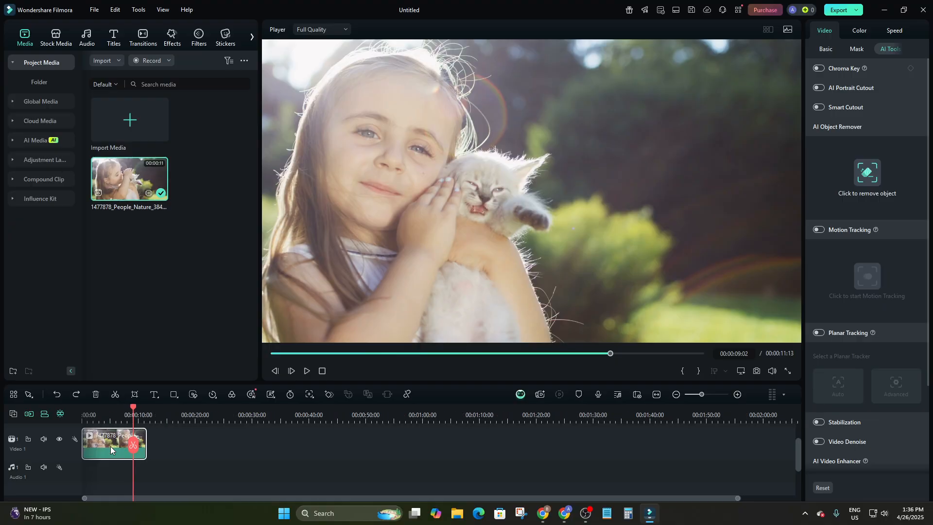
{"action": "scroll", "coordinate": [110, 446], "scroll_direction": "up", "scroll_amount": 5}
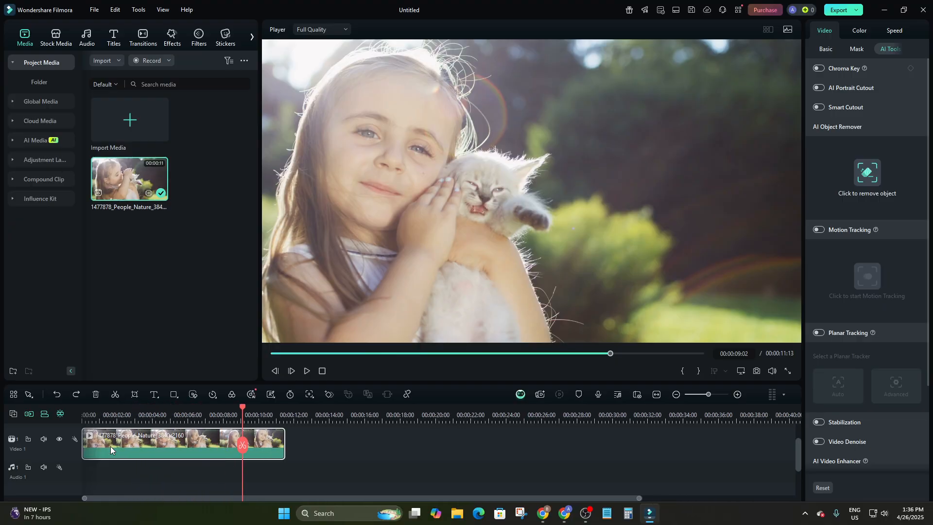
{"action": "scroll", "coordinate": [110, 446], "scroll_direction": "down", "scroll_amount": 4}
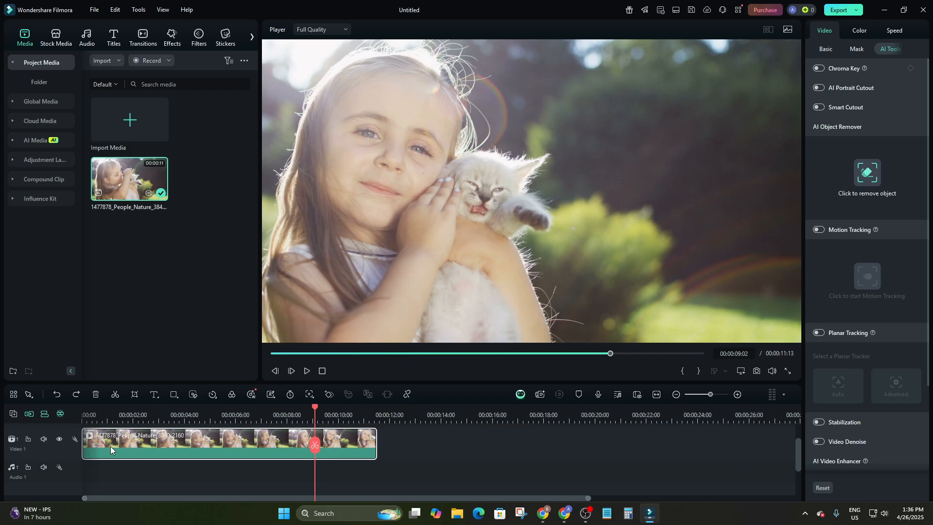
{"action": "scroll", "coordinate": [110, 446], "scroll_direction": "up", "scroll_amount": 2}
{"action": "scroll", "coordinate": [110, 446], "scroll_direction": "up", "scroll_amount": 1}
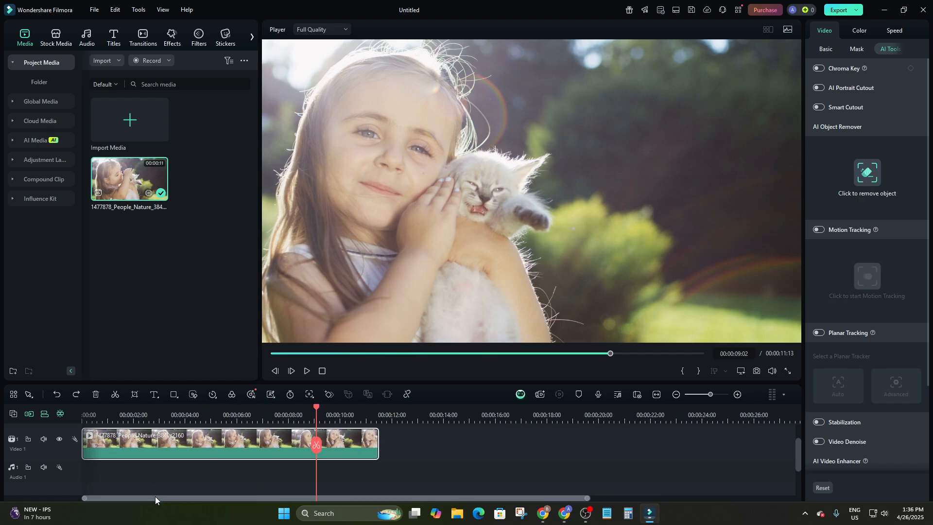
Move the playhead to 00:00:06:01 and select the clip on Video 1.
{"action": "left_click", "coordinate": [143, 487]}
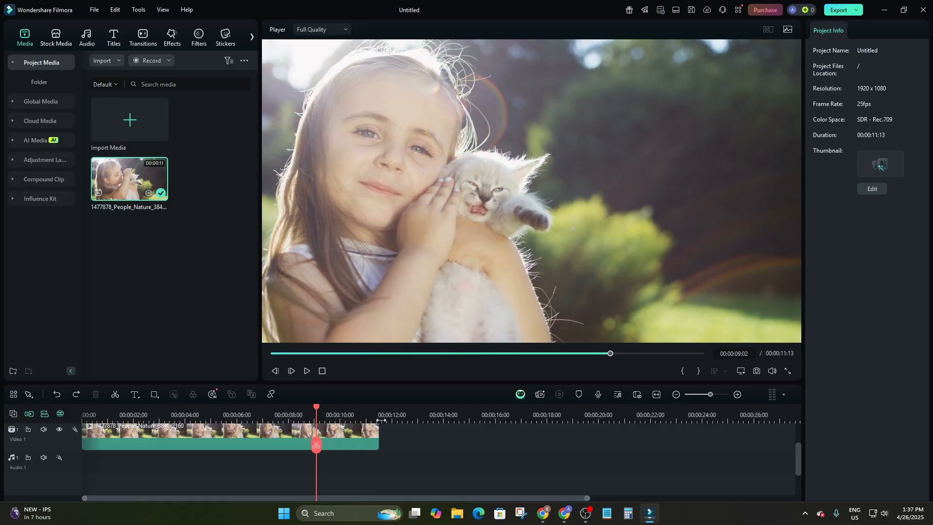
{"action": "left_click", "coordinate": [238, 410]}
{"action": "left_click", "coordinate": [238, 430]}
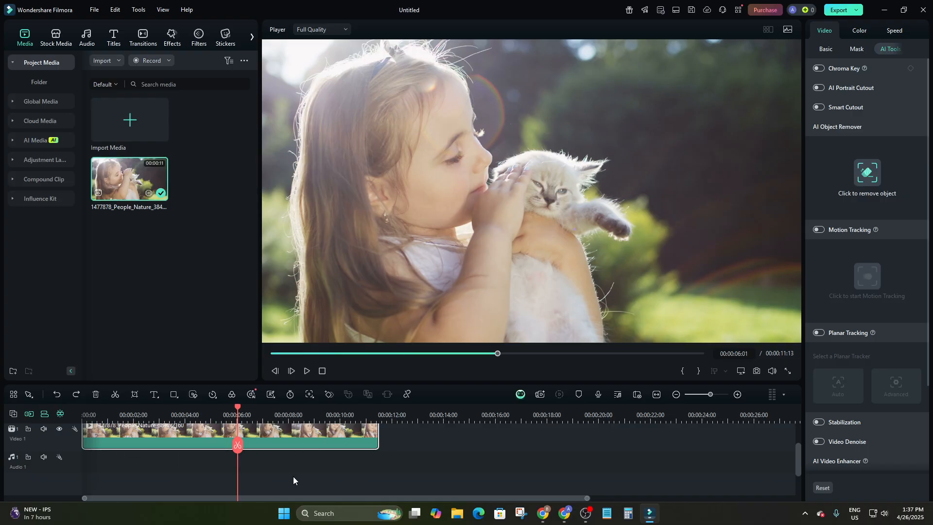
{"action": "scroll", "coordinate": [218, 426], "scroll_direction": "up", "scroll_amount": 2}
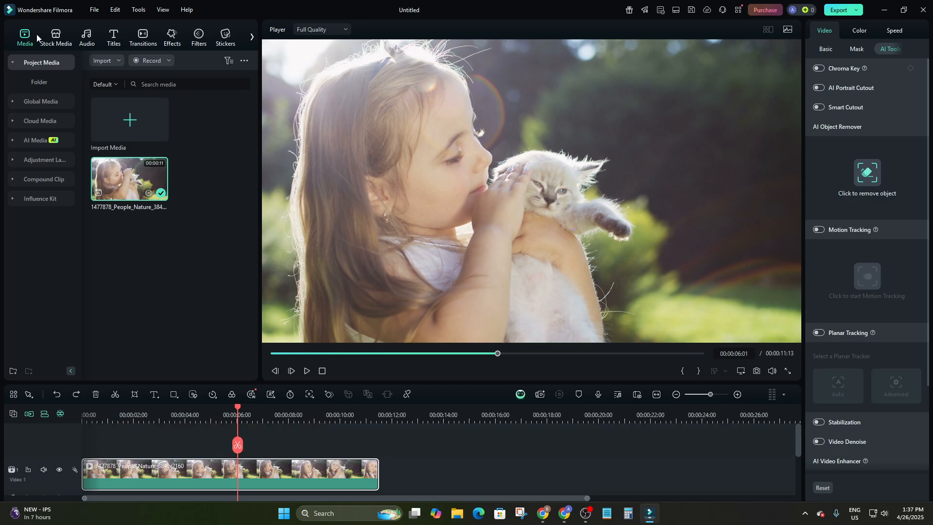
Browse the Trending category of the Stock Media library and return to the start of its list.
{"action": "left_click", "coordinate": [55, 37]}
{"action": "scroll", "coordinate": [121, 185], "scroll_direction": "down", "scroll_amount": 5}
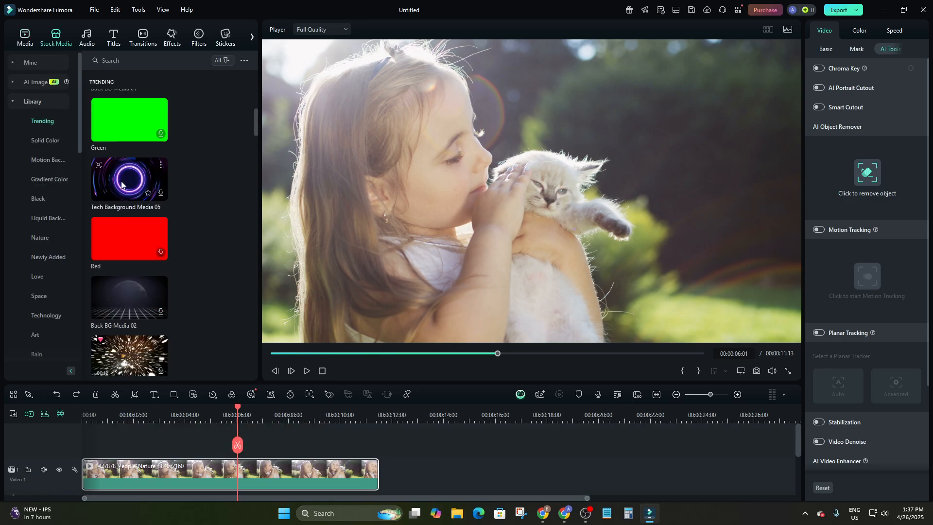
{"action": "scroll", "coordinate": [124, 192], "scroll_direction": "down", "scroll_amount": 10}
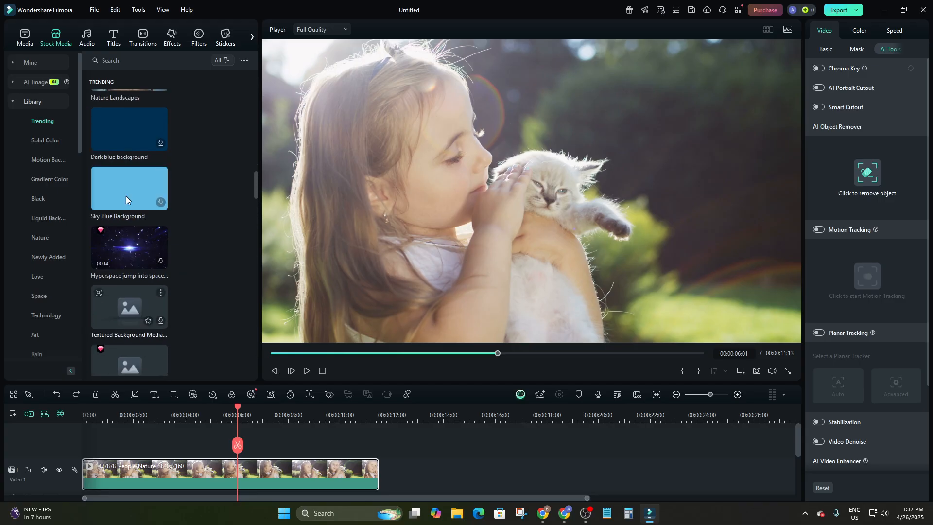
{"action": "scroll", "coordinate": [126, 196], "scroll_direction": "up", "scroll_amount": 10}
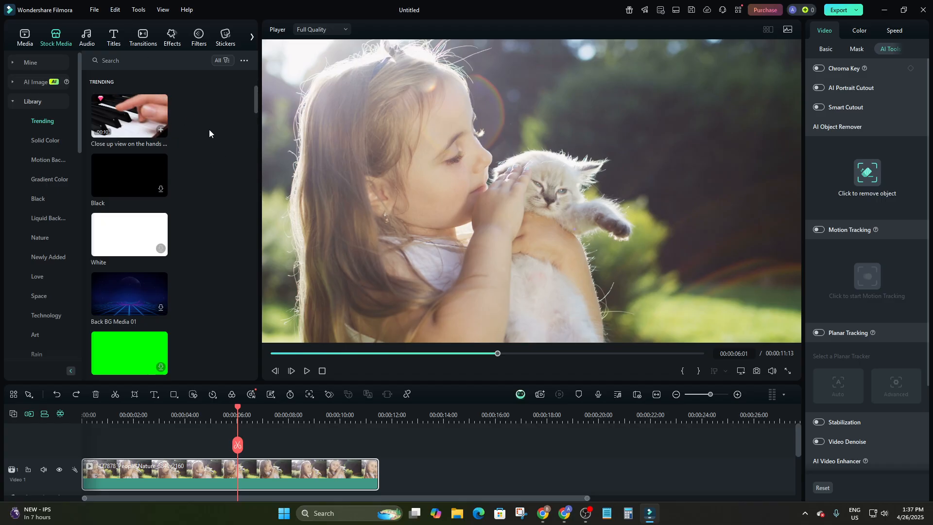
Look through the category list of the Stock Media library and the solid colours and backgrounds among its Trending items.
{"action": "mouse_move", "coordinate": [100, 103]}
{"action": "scroll", "coordinate": [39, 167], "scroll_direction": "down", "scroll_amount": 10}
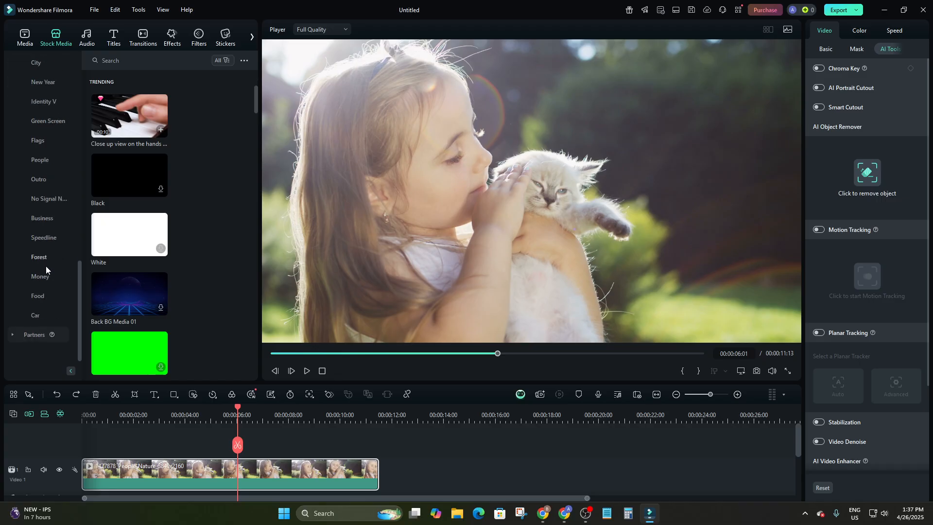
{"action": "scroll", "coordinate": [44, 284], "scroll_direction": "up", "scroll_amount": 10}
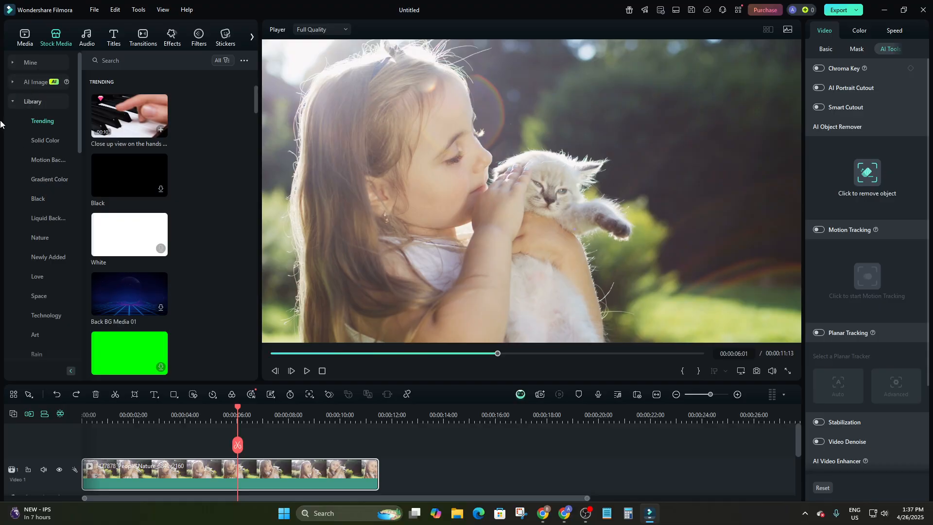
{"action": "scroll", "coordinate": [207, 265], "scroll_direction": "down", "scroll_amount": 5}
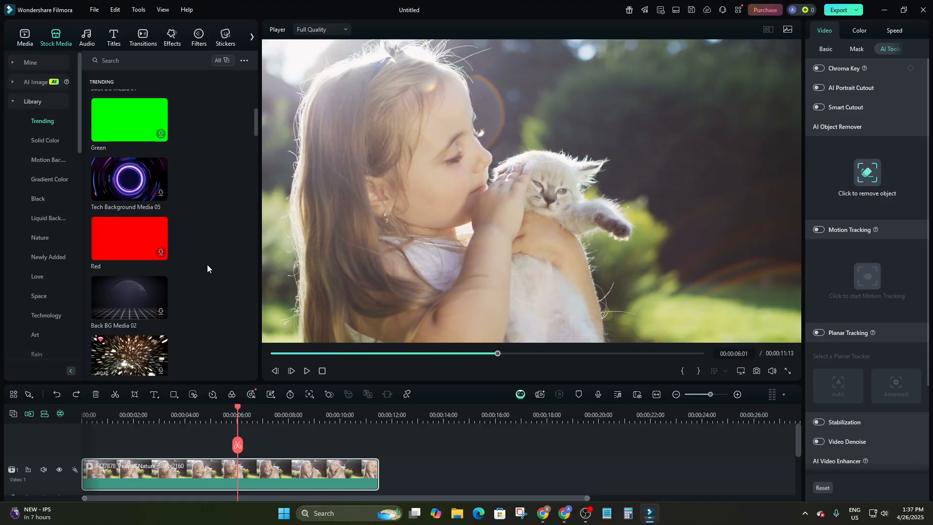
{"action": "scroll", "coordinate": [164, 261], "scroll_direction": "up", "scroll_amount": 5}
{"action": "scroll", "coordinate": [112, 344], "scroll_direction": "down", "scroll_amount": 6}
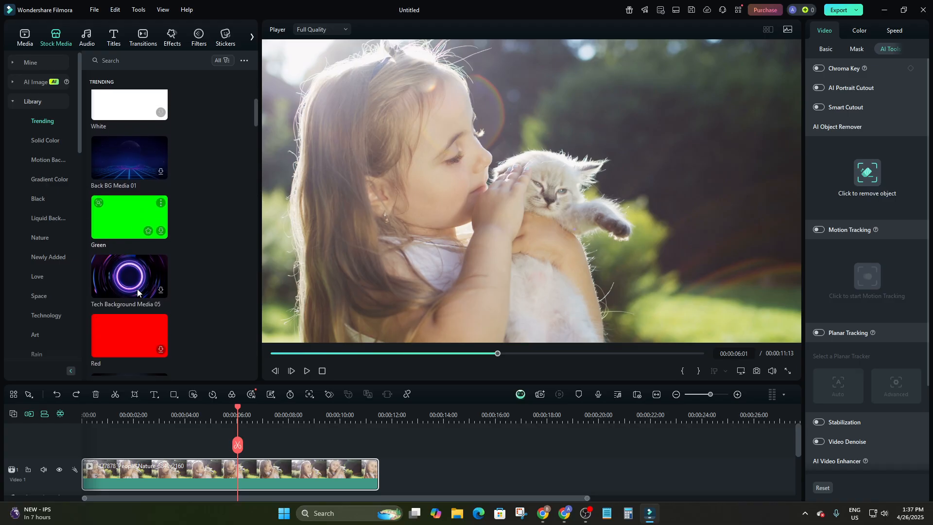
{"action": "scroll", "coordinate": [132, 299], "scroll_direction": "up", "scroll_amount": 3}
{"action": "scroll", "coordinate": [235, 294], "scroll_direction": "down", "scroll_amount": 3}
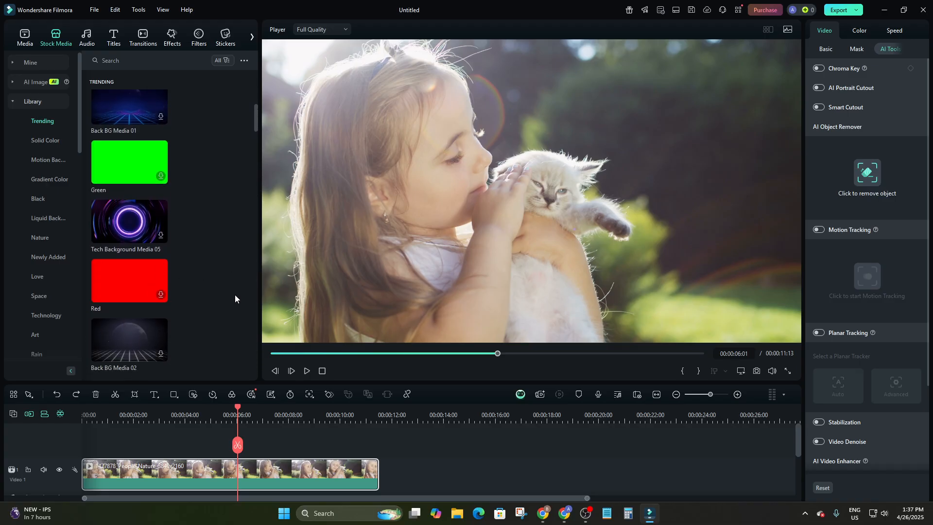
{"action": "scroll", "coordinate": [184, 316], "scroll_direction": "down", "scroll_amount": 4}
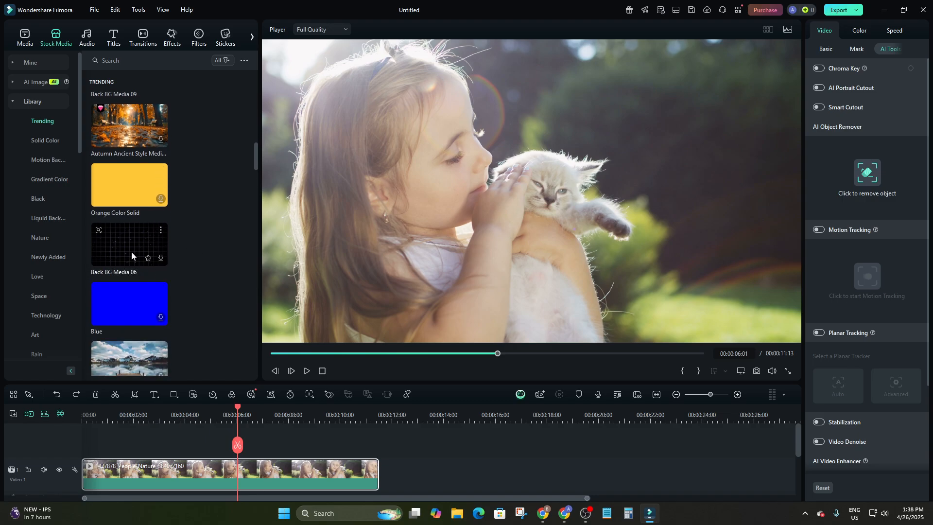
{"action": "scroll", "coordinate": [186, 144], "scroll_direction": "up", "scroll_amount": 5}
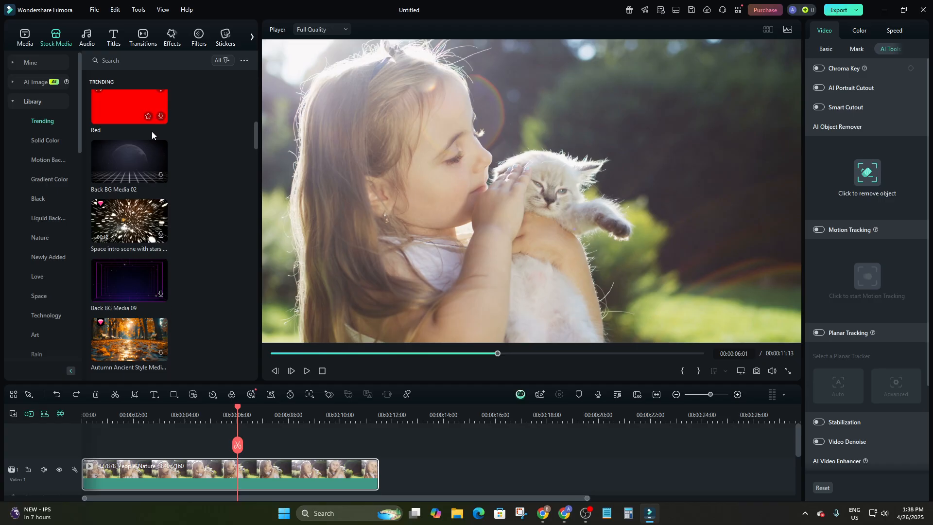
Review the My music section of the Audio library and its media file import dialog, closing it without importing.
{"action": "left_click", "coordinate": [85, 36]}
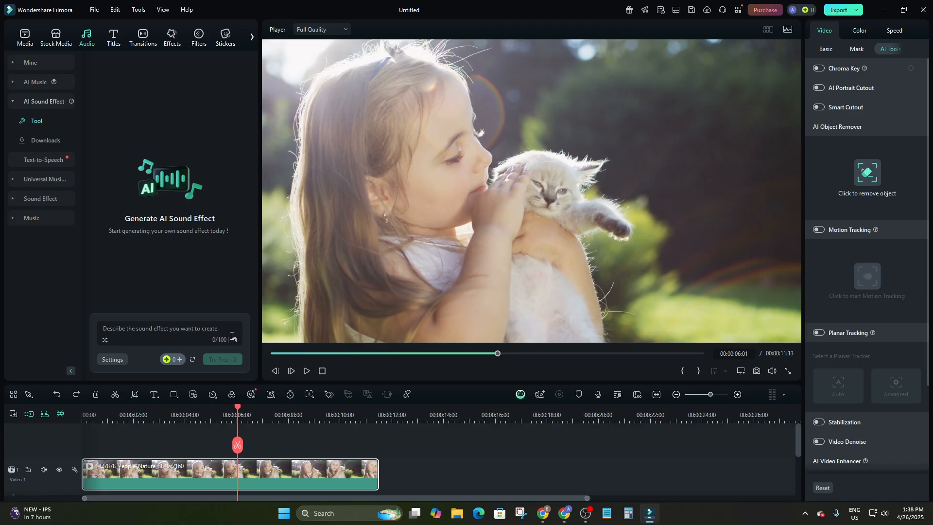
{"action": "left_click", "coordinate": [20, 62]}
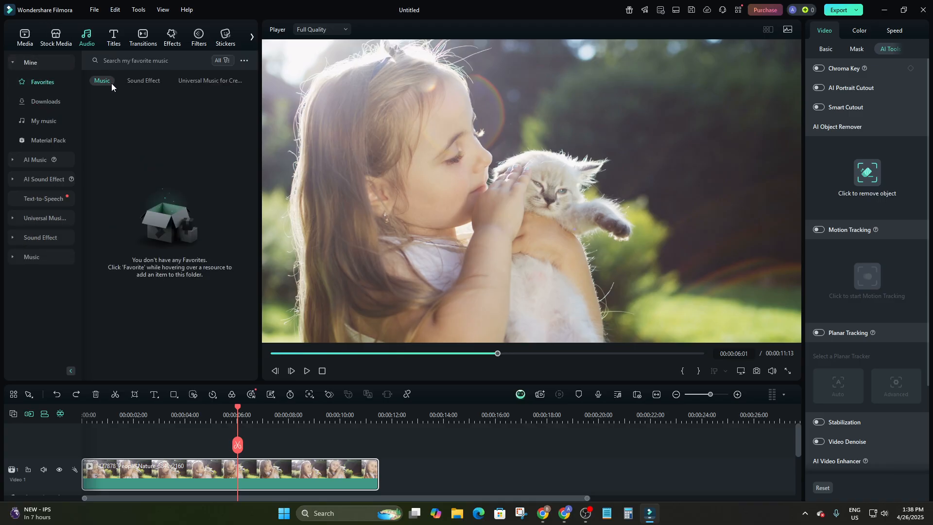
{"action": "left_click", "coordinate": [39, 121]}
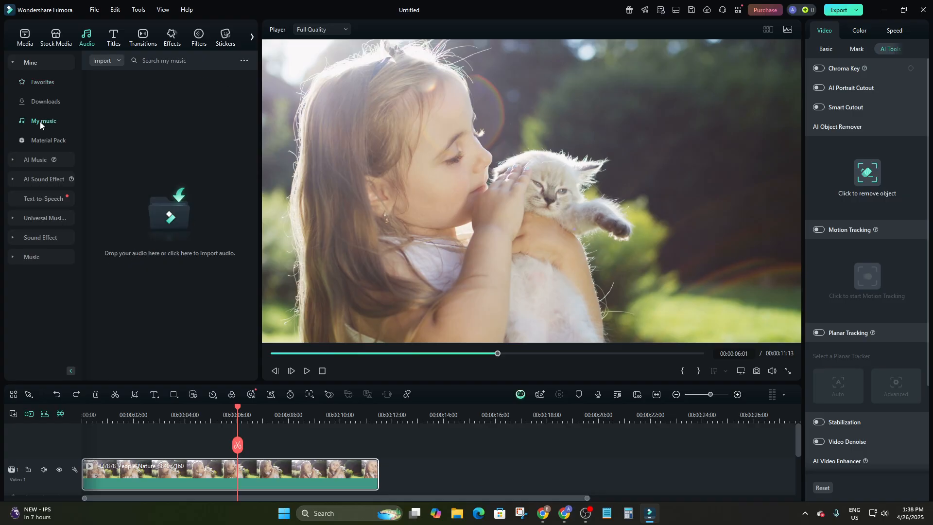
{"action": "left_click", "coordinate": [102, 61]}
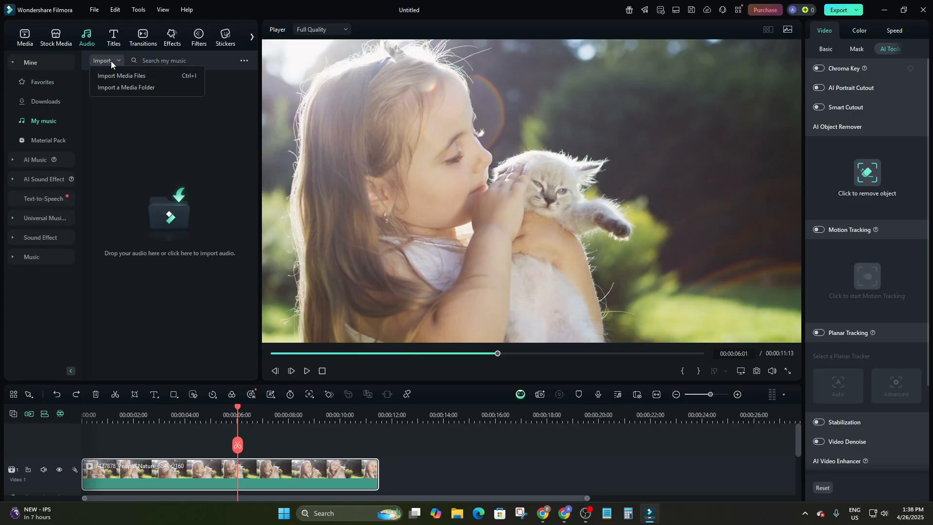
{"action": "left_click", "coordinate": [139, 76]}
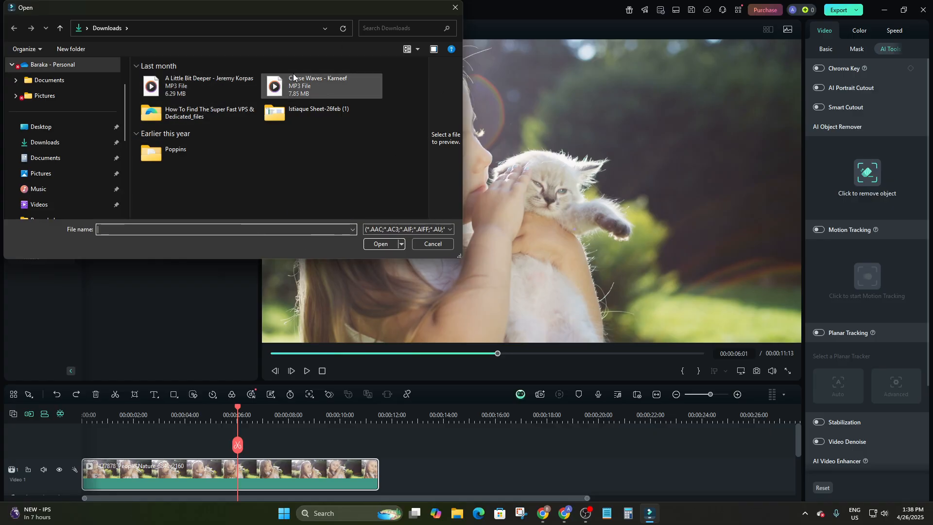
{"action": "left_click", "coordinate": [455, 7]}
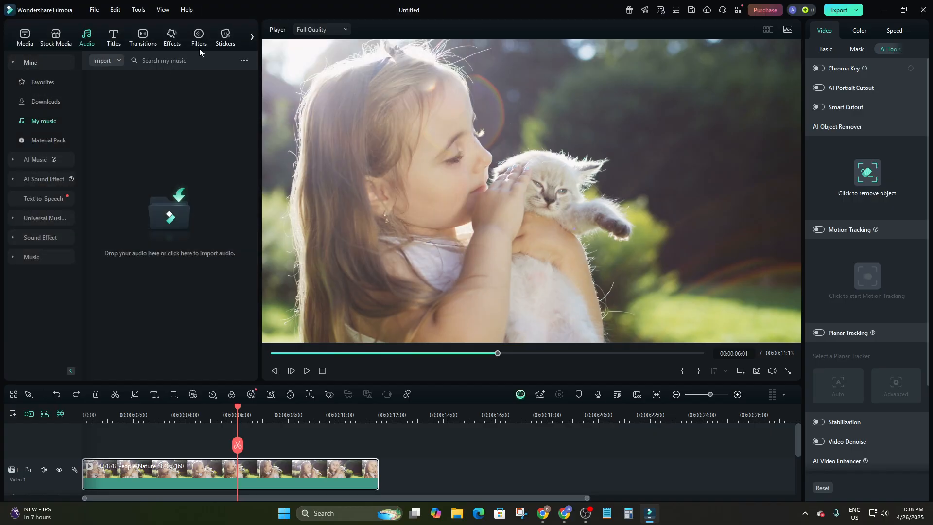
Open the Titles library and browse its Trending titles, returning to the start of the list.
{"action": "left_click", "coordinate": [113, 41]}
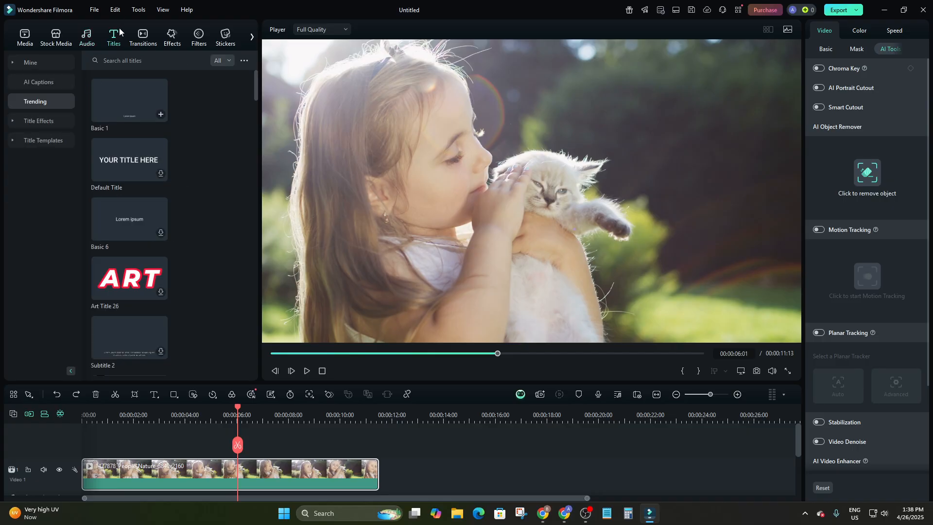
{"action": "scroll", "coordinate": [154, 182], "scroll_direction": "down", "scroll_amount": 1}
{"action": "scroll", "coordinate": [155, 182], "scroll_direction": "down", "scroll_amount": 5}
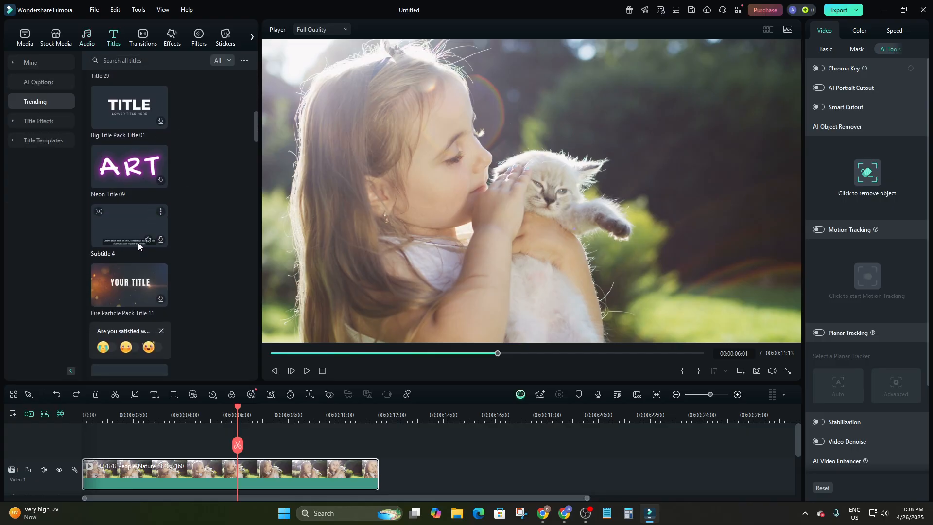
{"action": "scroll", "coordinate": [141, 187], "scroll_direction": "up", "scroll_amount": 6}
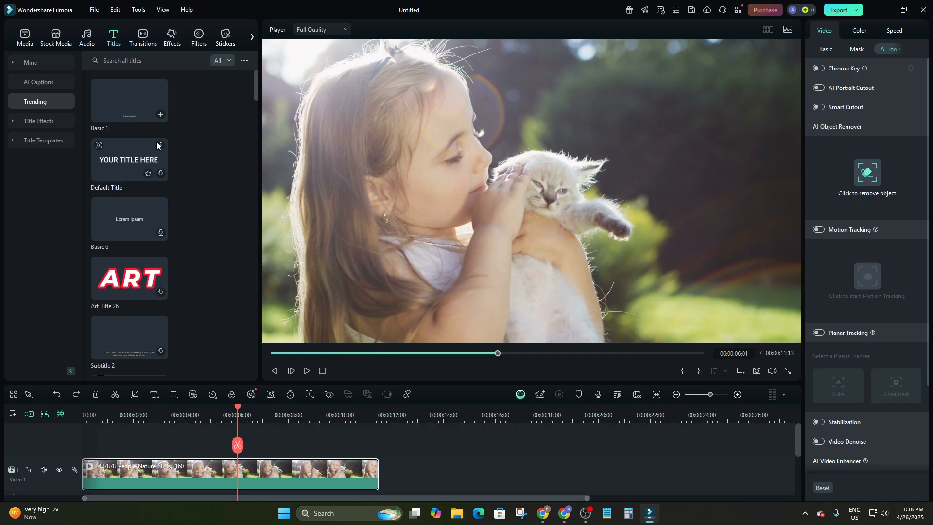
Preview the Default Title, add it on a track above the video at the timeline start, and extend it to the video clip's end.
{"action": "left_click", "coordinate": [118, 167]}
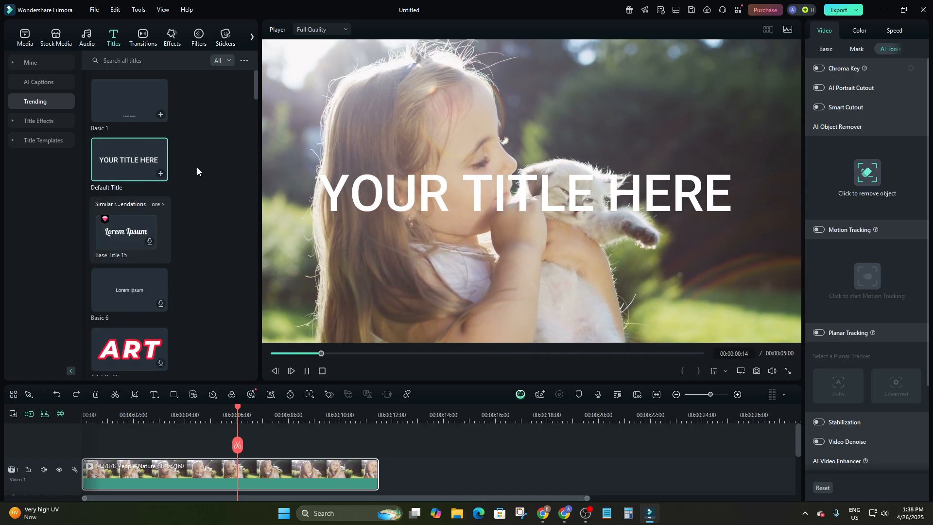
{"action": "scroll", "coordinate": [195, 447], "scroll_direction": "down", "scroll_amount": 1}
{"action": "scroll", "coordinate": [191, 443], "scroll_direction": "up", "scroll_amount": 1}
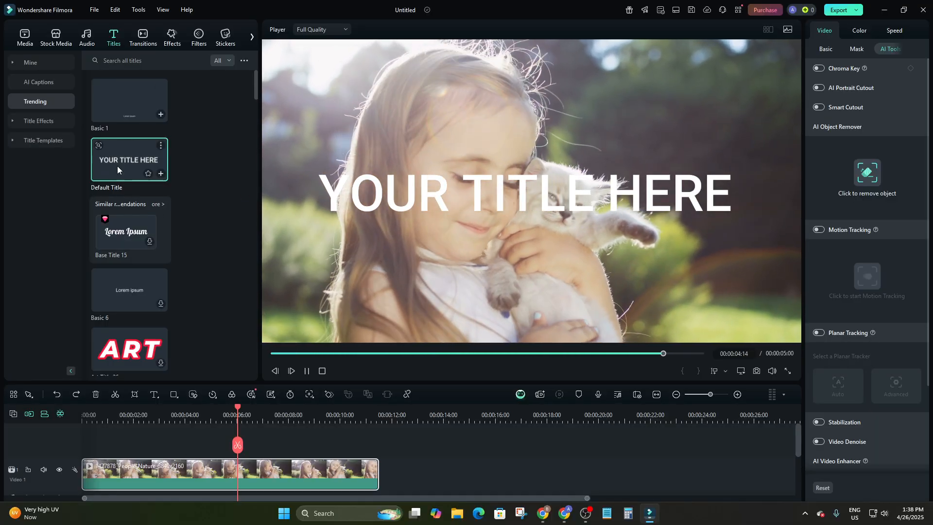
{"action": "left_click_drag", "start_coordinate": [117, 165], "coordinate": [93, 440]}
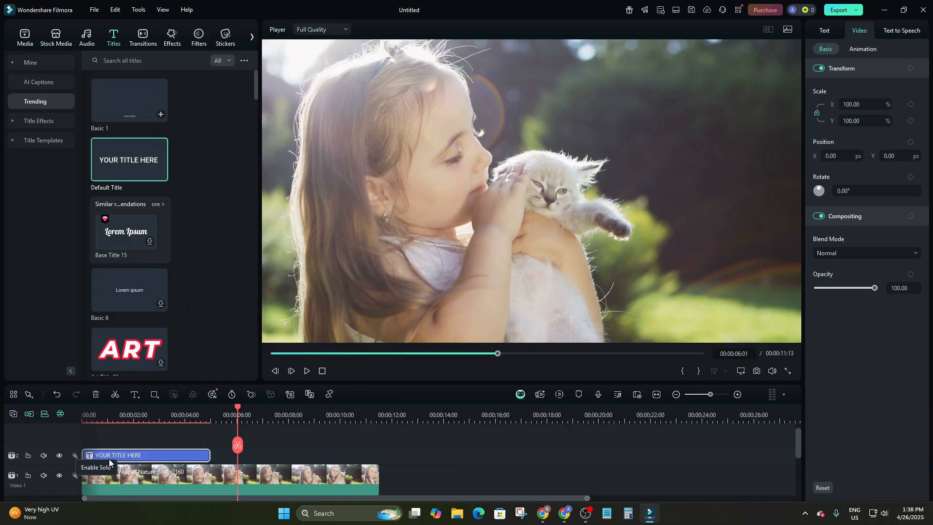
{"action": "left_click_drag", "start_coordinate": [210, 455], "coordinate": [379, 462]}
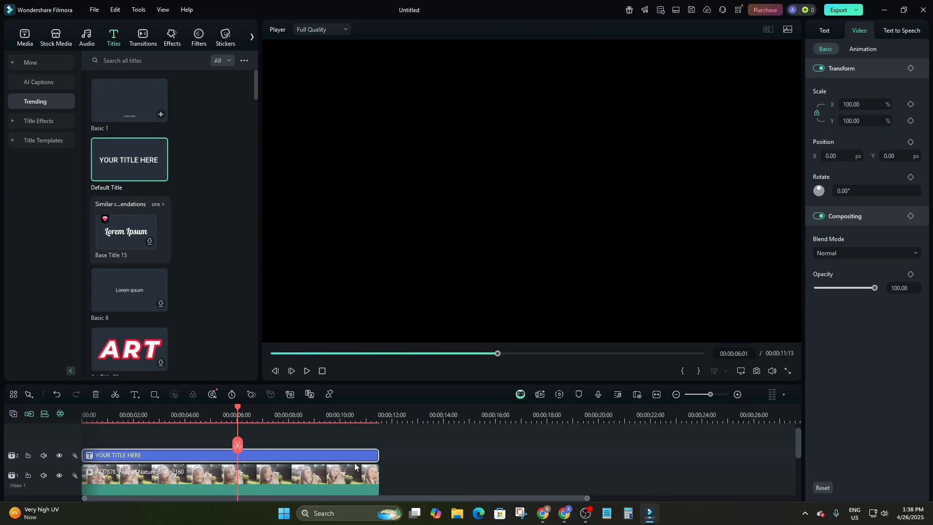
Replace the placeholder text of the Default Title with "Cute" in the preview.
{"action": "left_click", "coordinate": [119, 455]}
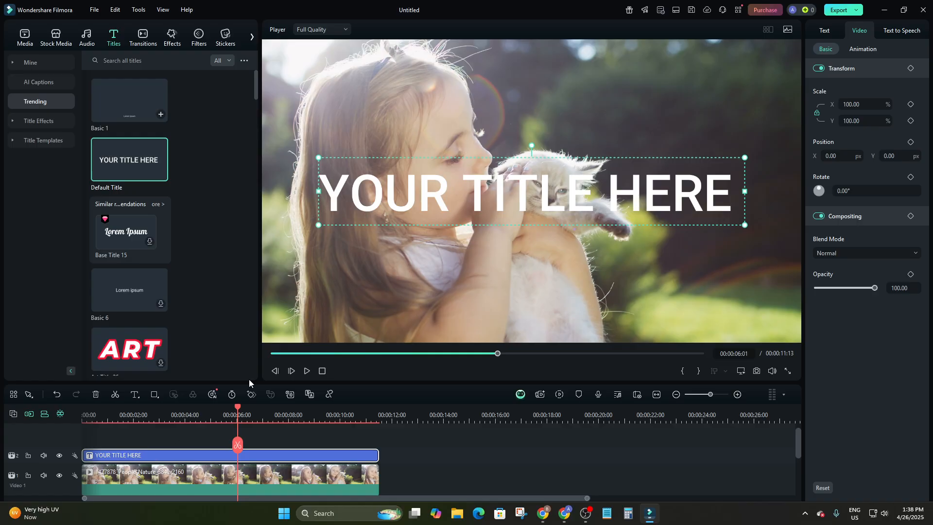
{"action": "left_click", "coordinate": [558, 455]}
{"action": "left_click", "coordinate": [500, 189]}
{"action": "double_click", "coordinate": [547, 197]}
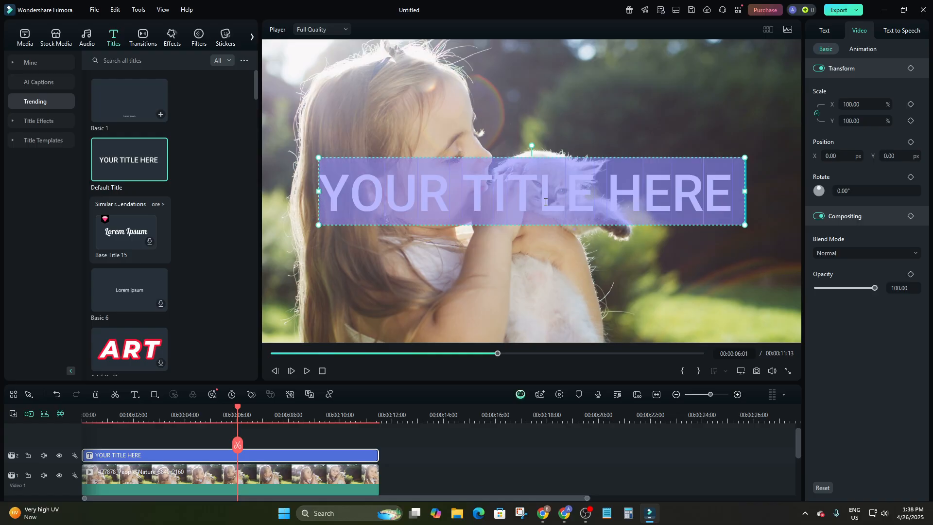
{"action": "type", "text": "Cute"}
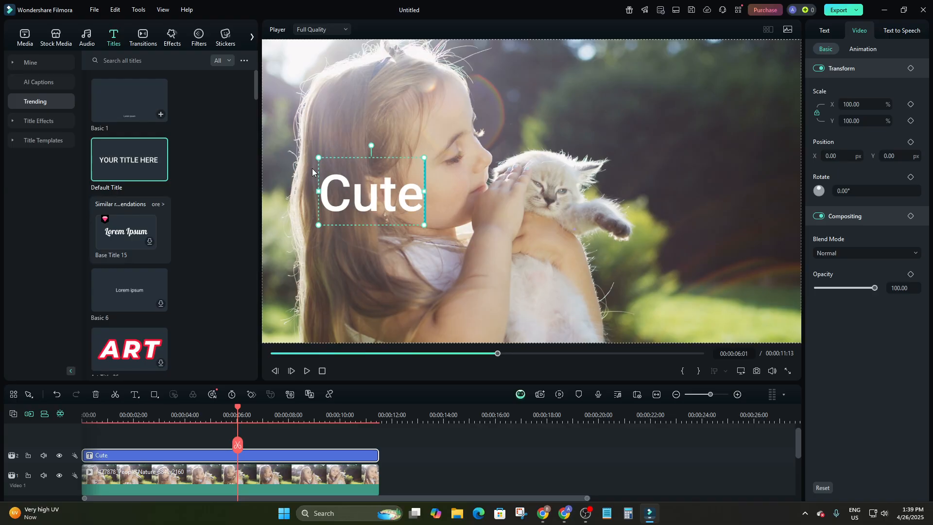
Move the "Cute" title across the preview into the empty area beside the kitten, keeping its height in the frame.
{"action": "left_click_drag", "start_coordinate": [352, 189], "coordinate": [399, 188]}
{"action": "left_click", "coordinate": [468, 178]}
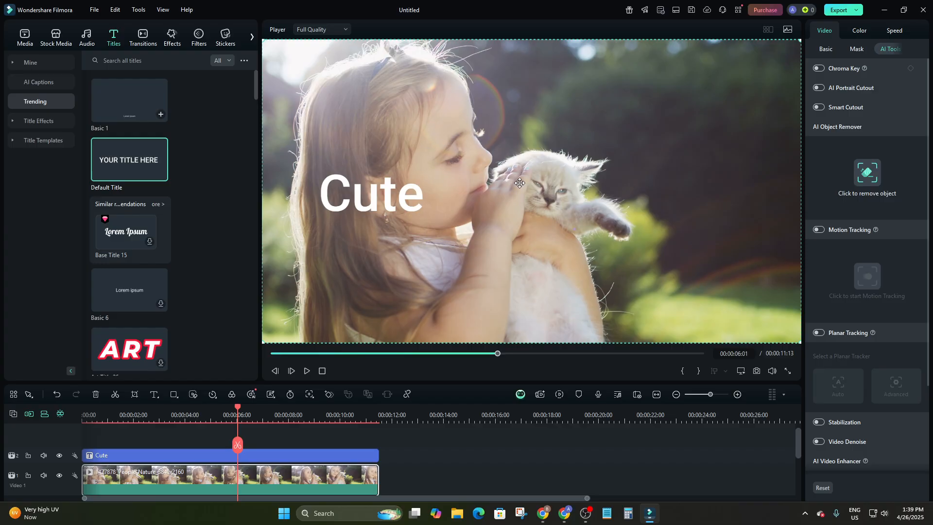
{"action": "left_click_drag", "start_coordinate": [355, 195], "coordinate": [677, 187]}
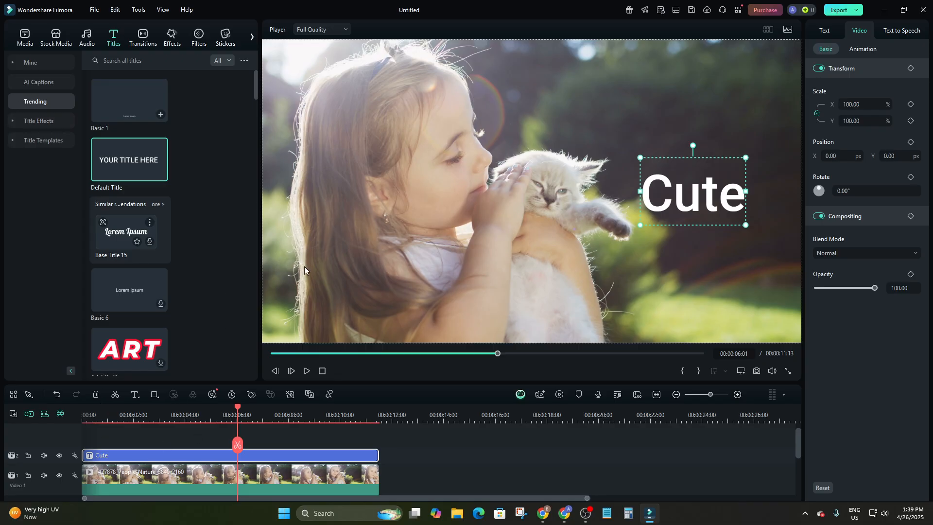
Open the Plain Text category of Title Effects and browse its animated titles.
{"action": "scroll", "coordinate": [133, 215], "scroll_direction": "down", "scroll_amount": 5}
{"action": "scroll", "coordinate": [145, 239], "scroll_direction": "up", "scroll_amount": 5}
{"action": "left_click", "coordinate": [42, 121]}
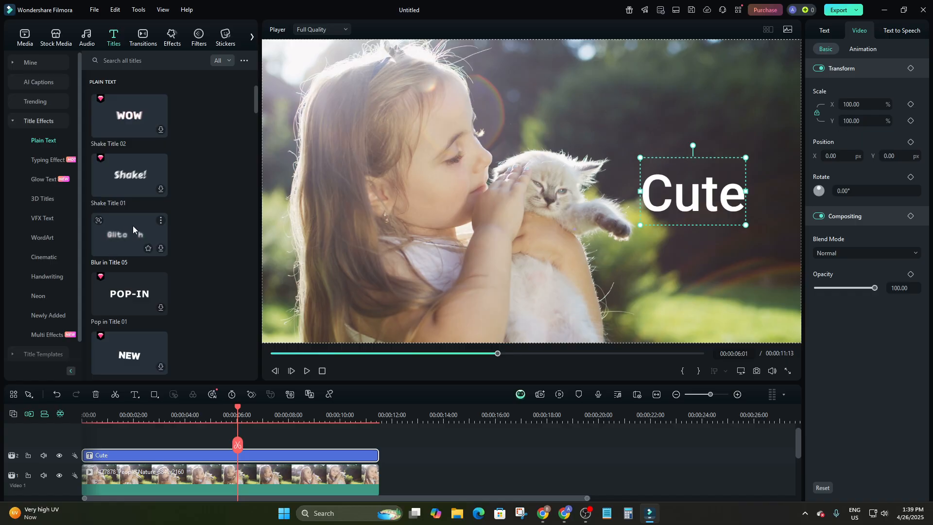
{"action": "scroll", "coordinate": [133, 226], "scroll_direction": "down", "scroll_amount": 3}
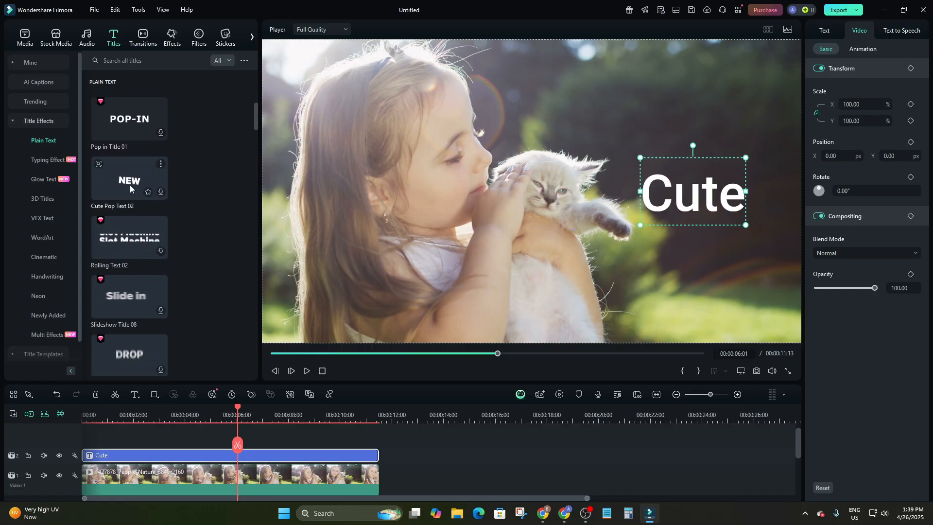
Preview Cute Pop Text 02, try it on a track above the "Cute" title, and delete it from the timeline.
{"action": "left_click", "coordinate": [131, 183]}
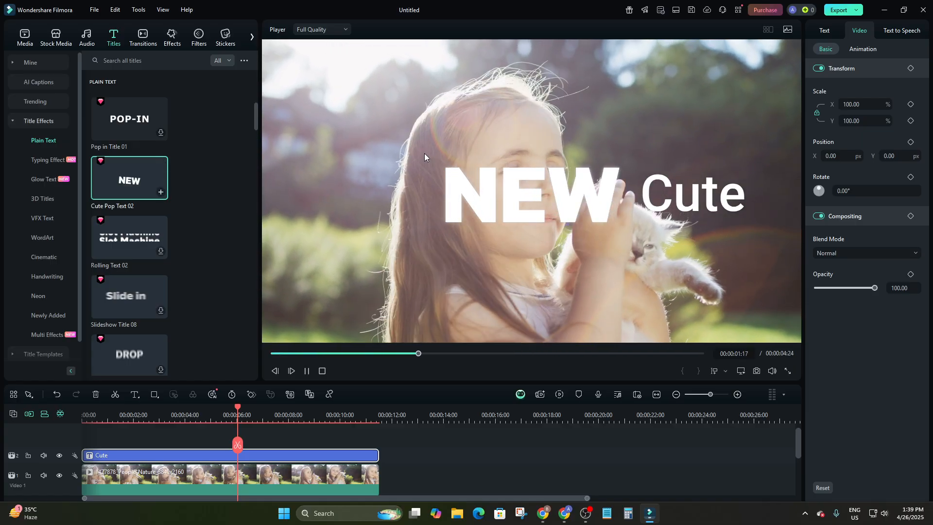
{"action": "left_click", "coordinate": [543, 197]}
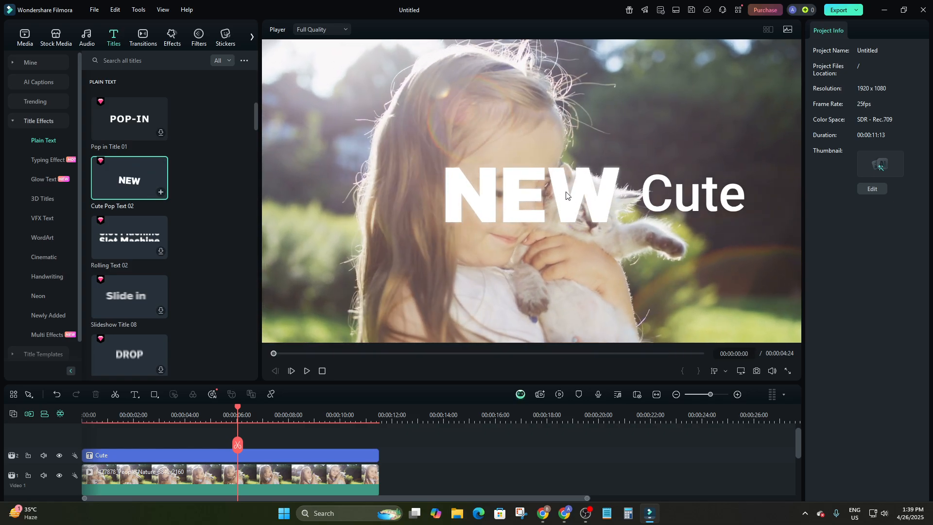
{"action": "left_click_drag", "start_coordinate": [129, 181], "coordinate": [129, 443]}
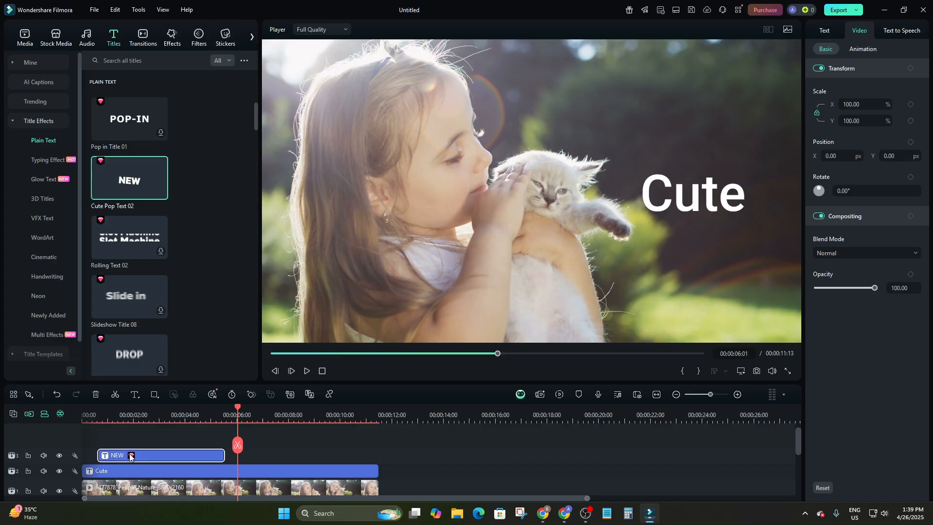
{"action": "key", "text": "Delete"}
Browse further Plain Text titles and open the Lower Thirds category of Title Templates.
{"action": "scroll", "coordinate": [183, 238], "scroll_direction": "down", "scroll_amount": 10}
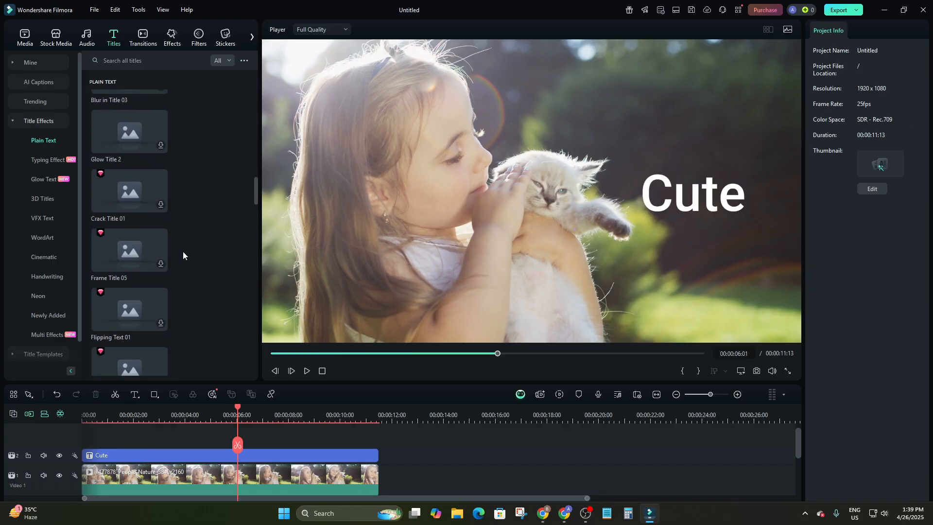
{"action": "scroll", "coordinate": [183, 251], "scroll_direction": "down", "scroll_amount": 10}
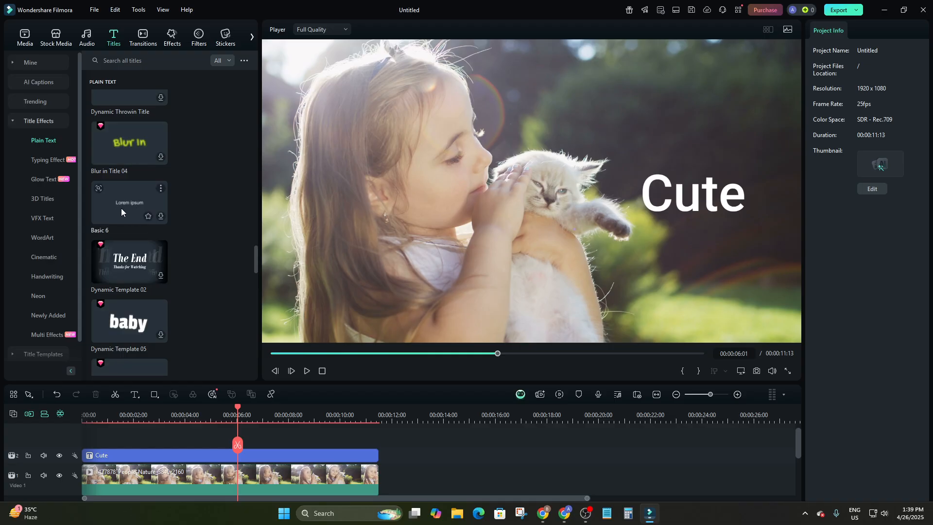
{"action": "scroll", "coordinate": [123, 200], "scroll_direction": "down", "scroll_amount": 5}
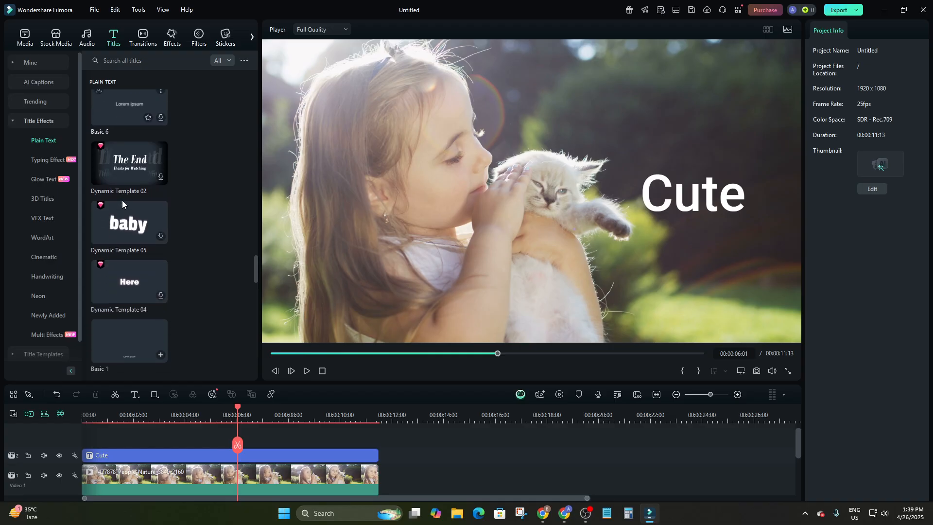
{"action": "scroll", "coordinate": [68, 169], "scroll_direction": "down", "scroll_amount": 1}
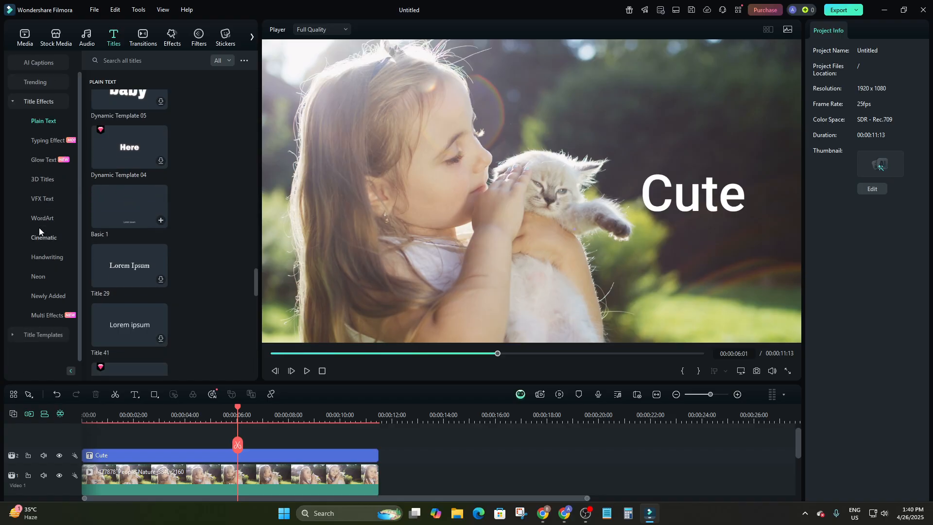
{"action": "left_click", "coordinate": [28, 335]}
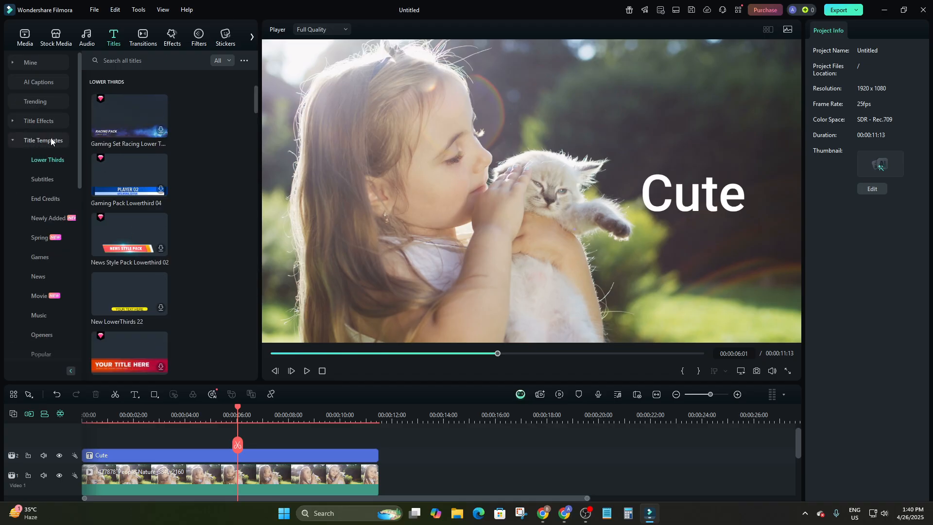
Browse the Lower Thirds title templates and select the "Cute" title clip on the timeline.
{"action": "scroll", "coordinate": [132, 134], "scroll_direction": "down", "scroll_amount": 3}
{"action": "scroll", "coordinate": [130, 189], "scroll_direction": "down", "scroll_amount": 1}
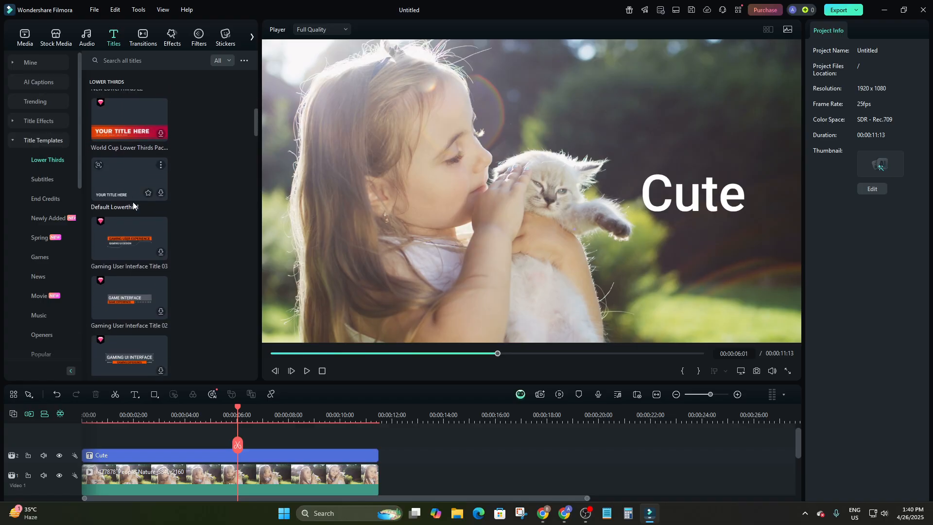
{"action": "scroll", "coordinate": [137, 238], "scroll_direction": "down", "scroll_amount": 3}
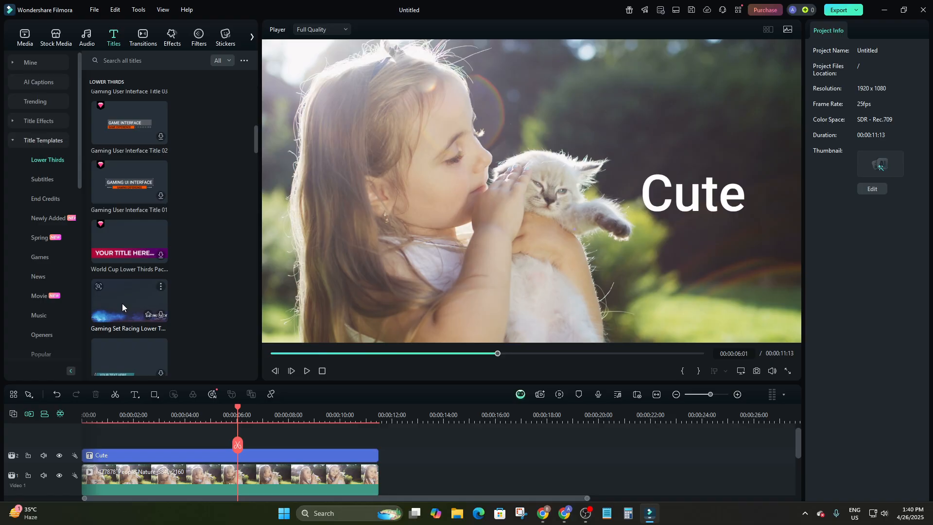
{"action": "scroll", "coordinate": [124, 299], "scroll_direction": "down", "scroll_amount": 3}
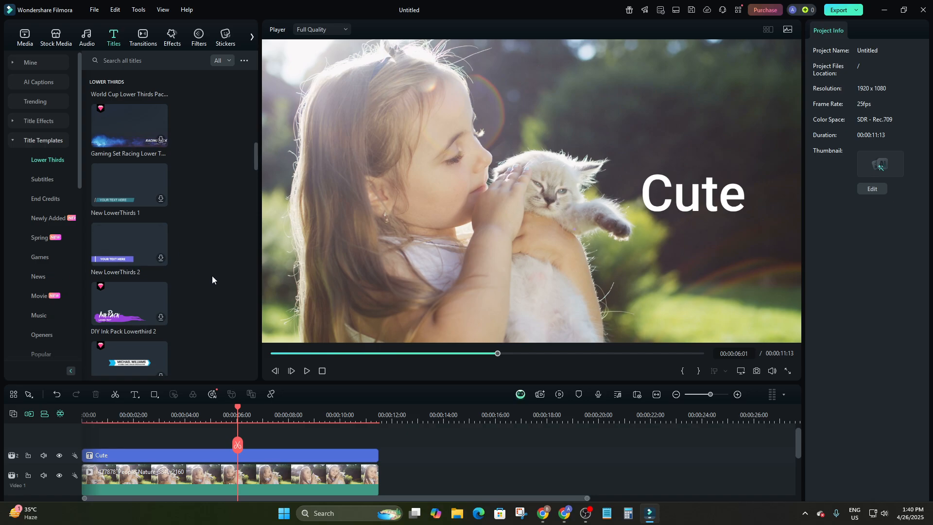
{"action": "scroll", "coordinate": [195, 233], "scroll_direction": "down", "scroll_amount": 3}
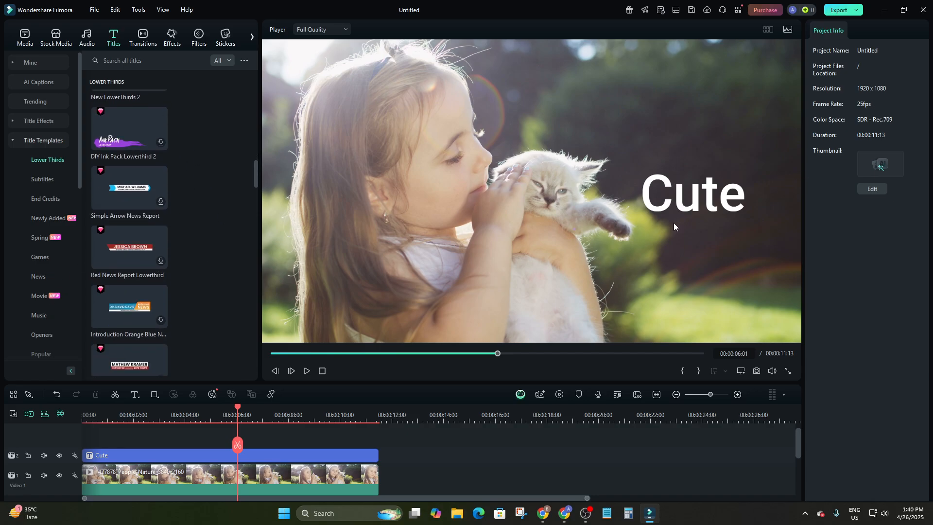
{"action": "left_click", "coordinate": [271, 456]}
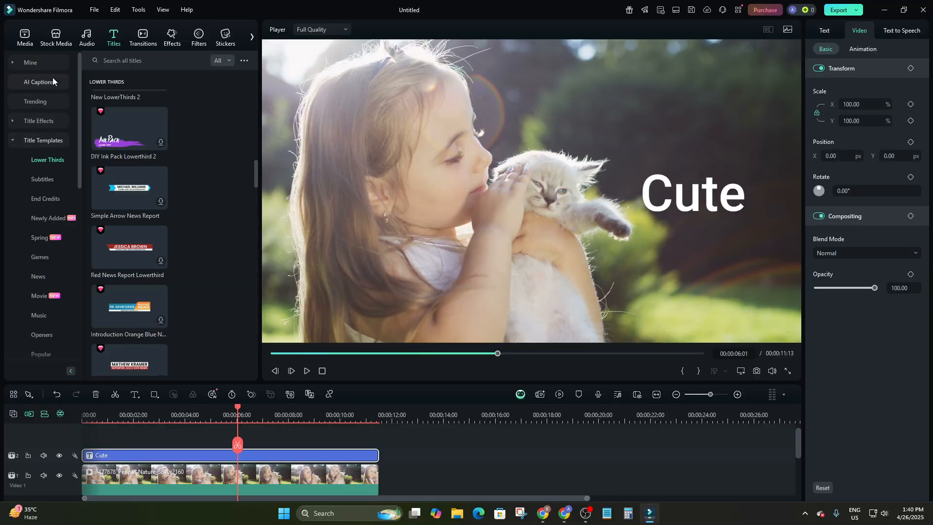
Browse the Trending transitions and the list of transition categories, and open the Audio Transitions category.
{"action": "left_click", "coordinate": [144, 38]}
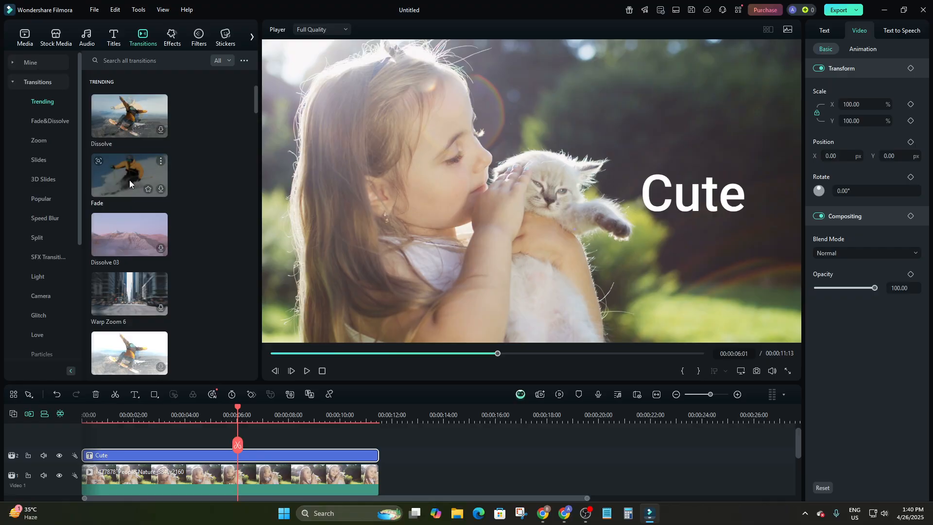
{"action": "scroll", "coordinate": [133, 249], "scroll_direction": "down", "scroll_amount": 1}
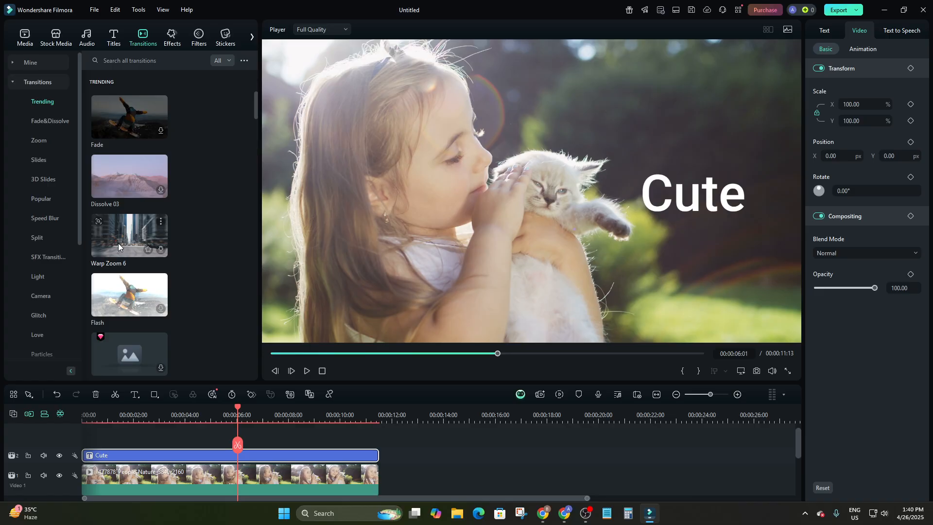
{"action": "scroll", "coordinate": [147, 316], "scroll_direction": "down", "scroll_amount": 4}
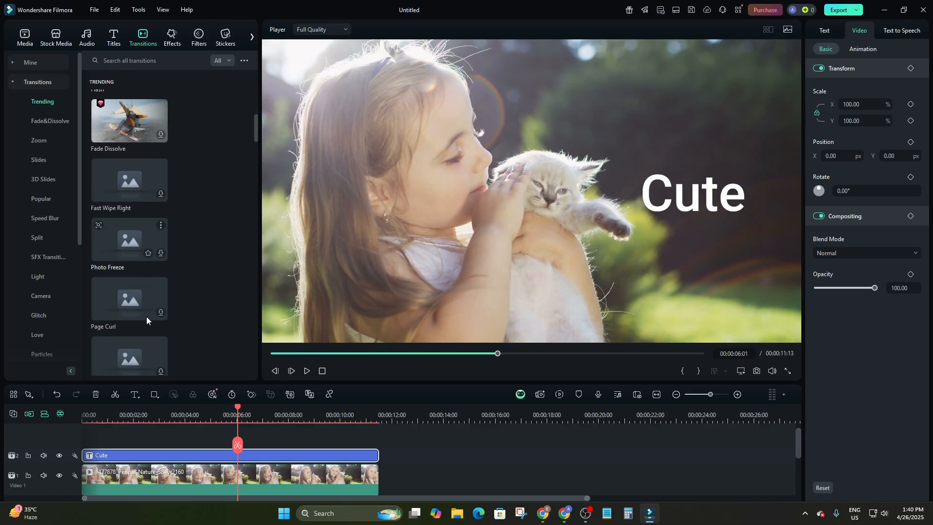
{"action": "scroll", "coordinate": [141, 292], "scroll_direction": "up", "scroll_amount": 6}
{"action": "scroll", "coordinate": [40, 176], "scroll_direction": "down", "scroll_amount": 5}
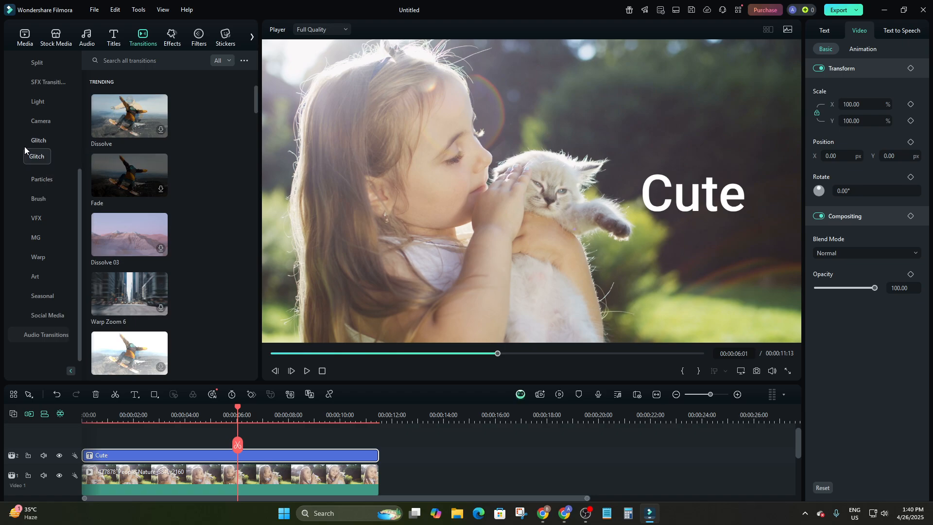
{"action": "scroll", "coordinate": [25, 116], "scroll_direction": "up", "scroll_amount": 5}
{"action": "scroll", "coordinate": [29, 170], "scroll_direction": "down", "scroll_amount": 3}
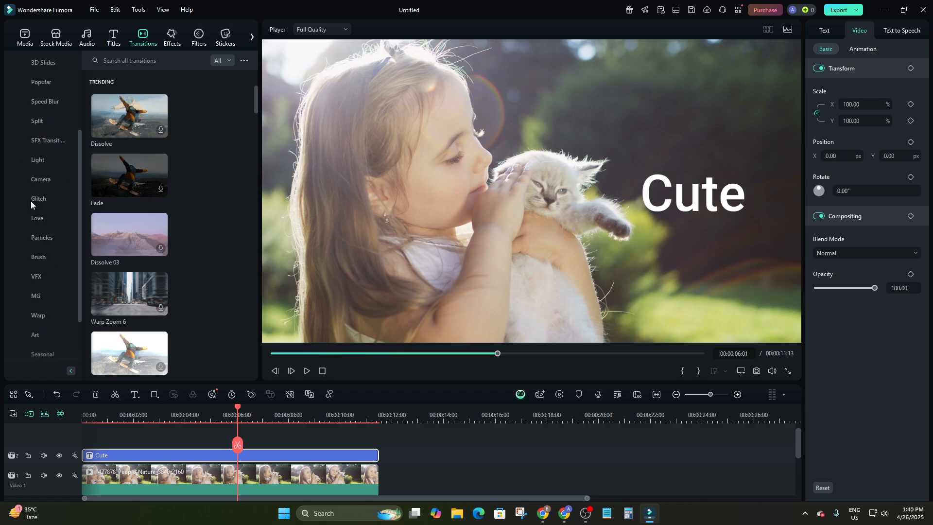
{"action": "scroll", "coordinate": [129, 234], "scroll_direction": "down", "scroll_amount": 5}
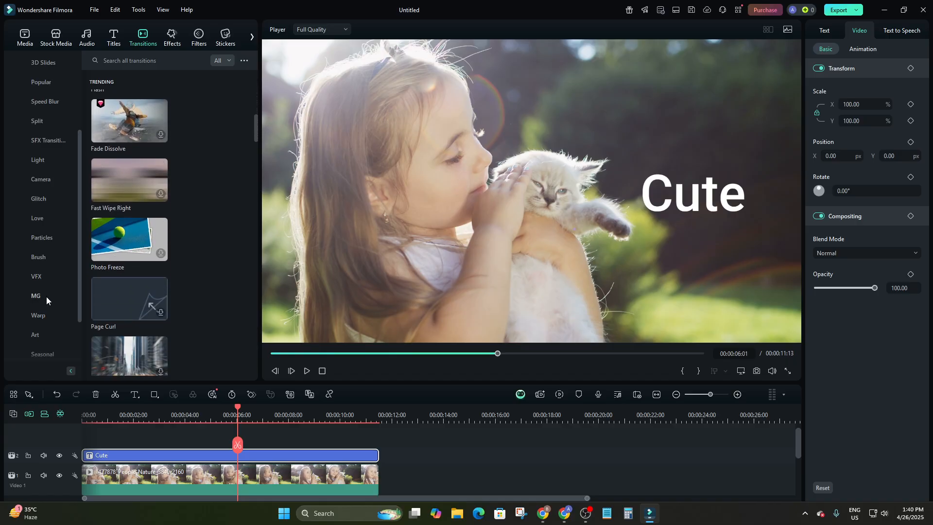
{"action": "scroll", "coordinate": [49, 306], "scroll_direction": "down", "scroll_amount": 3}
{"action": "left_click", "coordinate": [30, 332]}
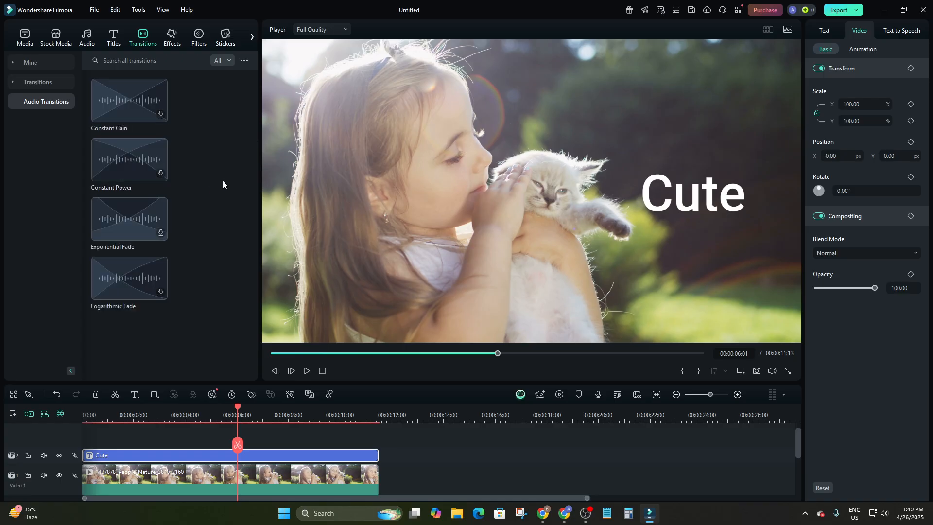
Look at the Effects library and browse the Basic category of the Filters library.
{"action": "left_click", "coordinate": [173, 38]}
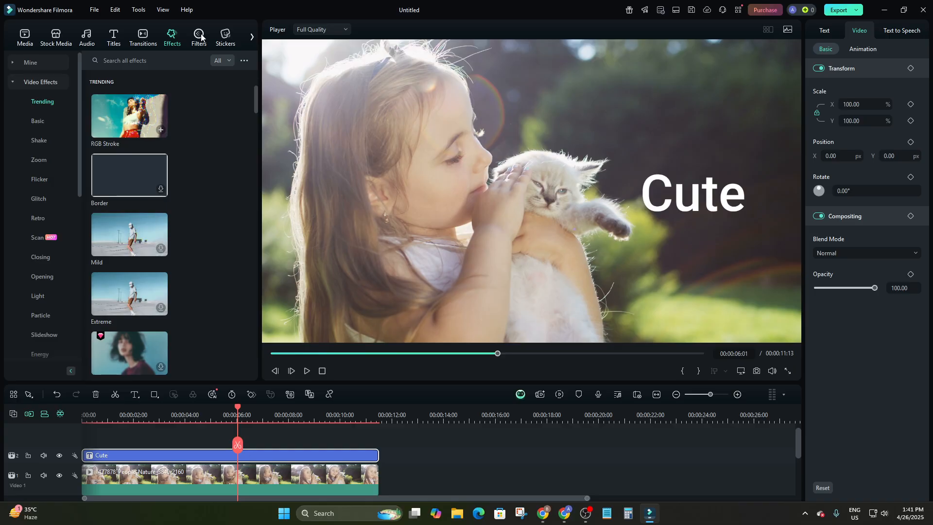
{"action": "left_click", "coordinate": [199, 36]}
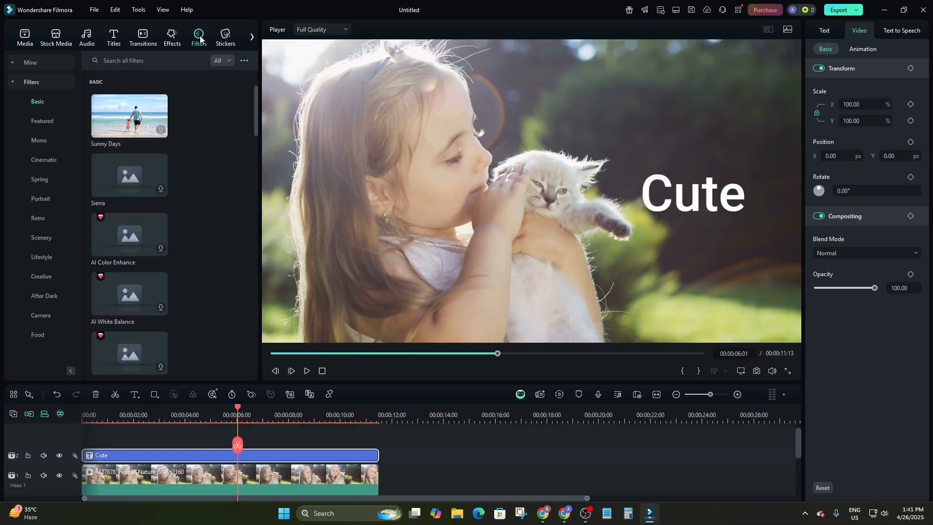
{"action": "scroll", "coordinate": [142, 136], "scroll_direction": "down", "scroll_amount": 5}
{"action": "scroll", "coordinate": [139, 180], "scroll_direction": "up", "scroll_amount": 3}
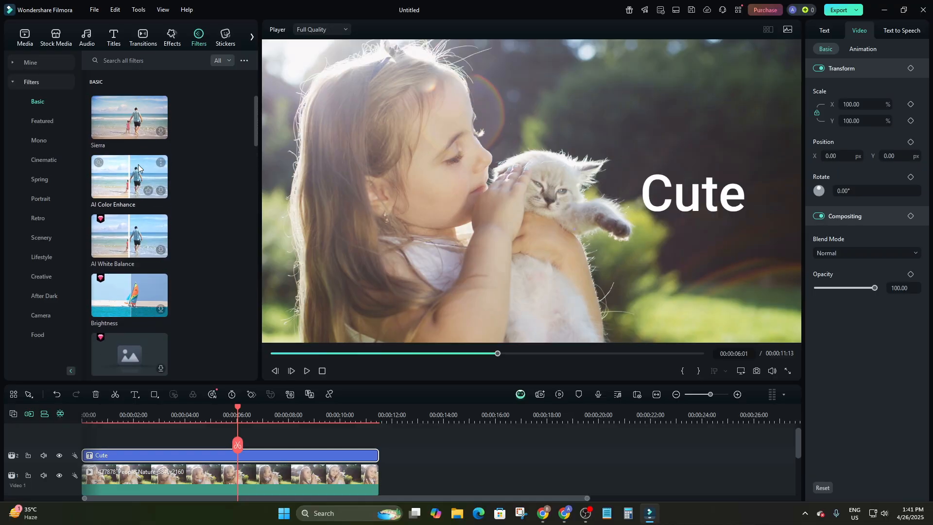
{"action": "scroll", "coordinate": [138, 161], "scroll_direction": "down", "scroll_amount": 6}
Preview the neon Subscribe sticker with the red play box from the Trending stickers and add it on a new track above the "Cute" title.
{"action": "left_click", "coordinate": [225, 35]}
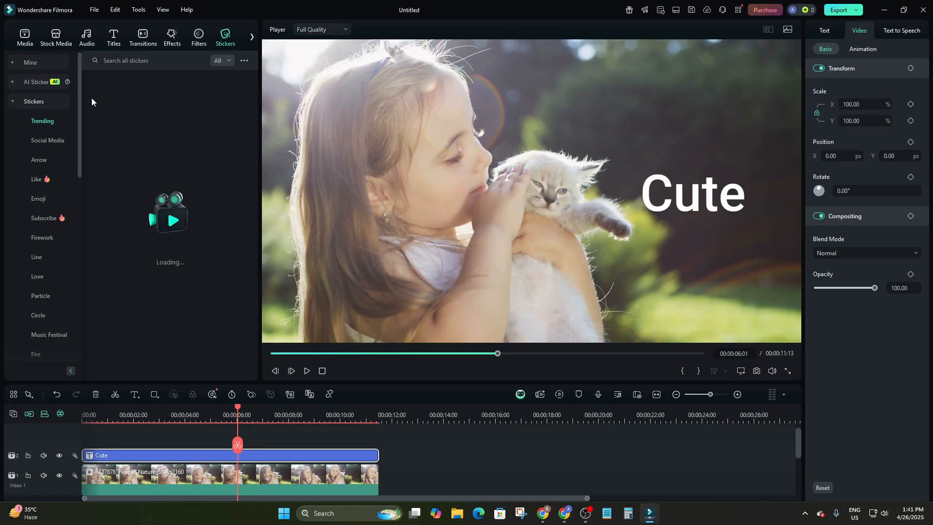
{"action": "scroll", "coordinate": [129, 208], "scroll_direction": "down", "scroll_amount": 5}
{"action": "scroll", "coordinate": [129, 208], "scroll_direction": "up", "scroll_amount": 5}
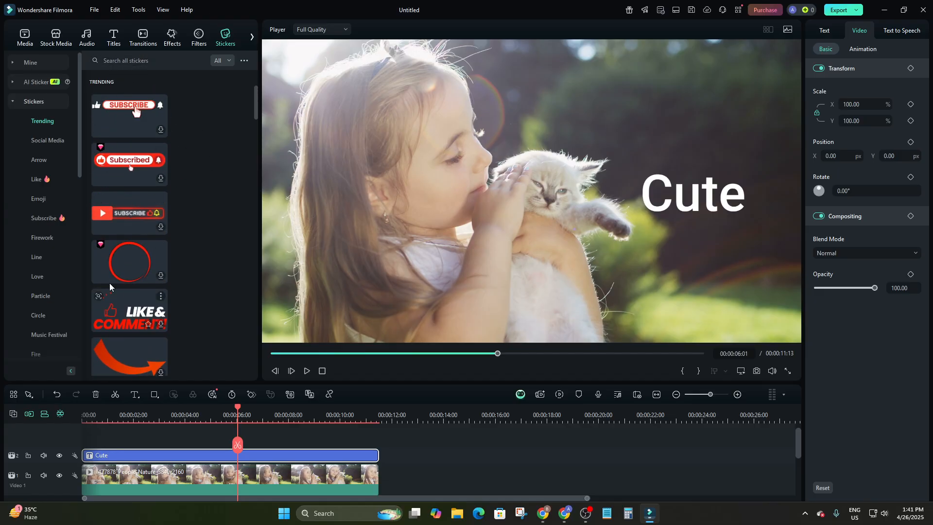
{"action": "left_click", "coordinate": [141, 210]}
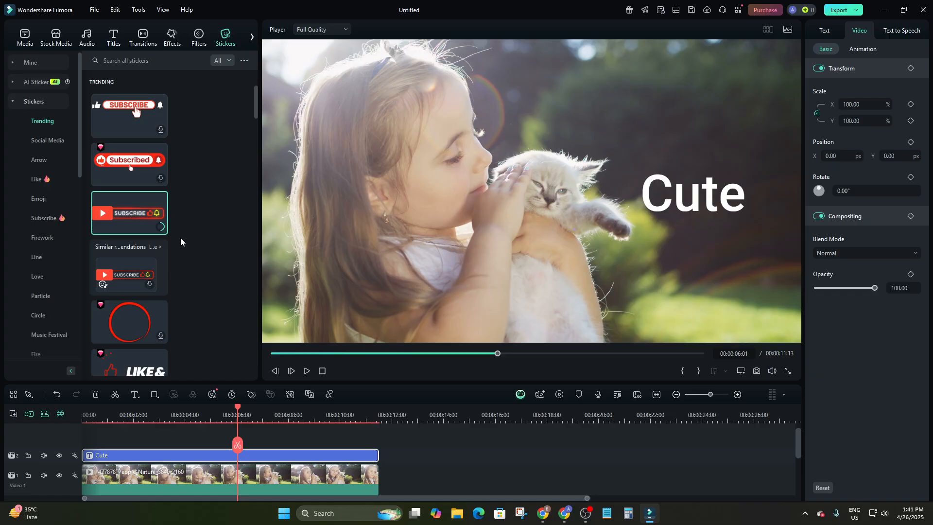
{"action": "scroll", "coordinate": [182, 279], "scroll_direction": "down", "scroll_amount": 4}
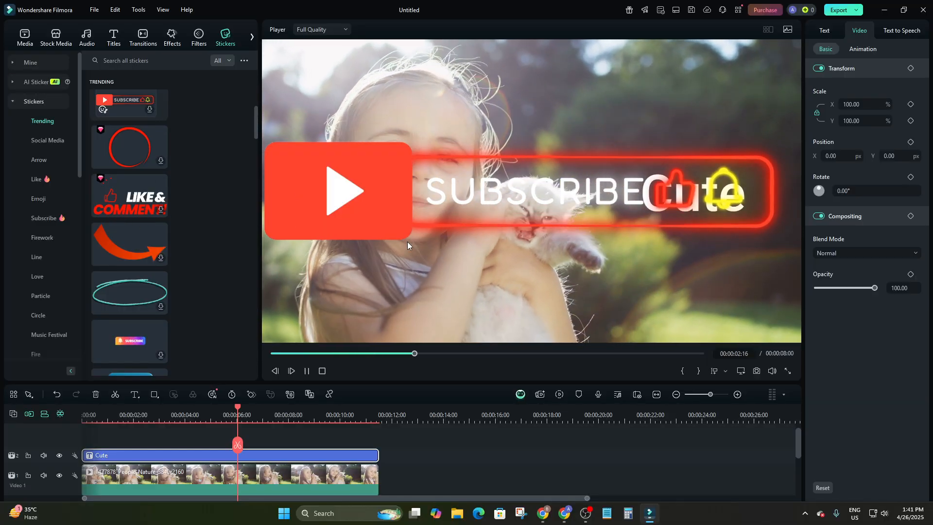
{"action": "left_click", "coordinate": [273, 441]}
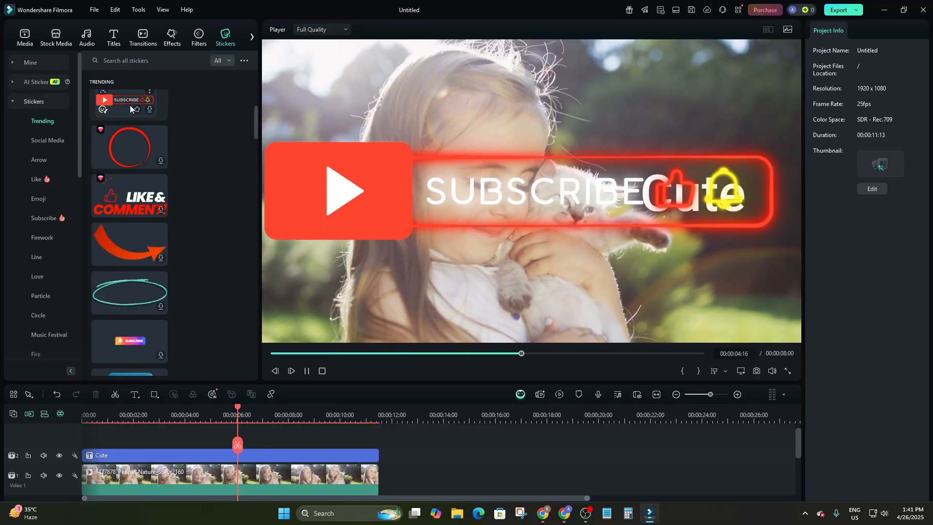
{"action": "scroll", "coordinate": [130, 110], "scroll_direction": "up", "scroll_amount": 2}
{"action": "left_click_drag", "start_coordinate": [121, 167], "coordinate": [107, 461]}
Scale the Subscribe sticker to about 32% and move it to the horizontal centre near the frame's lower edge, about Y -437 px.
{"action": "left_click", "coordinate": [479, 170]}
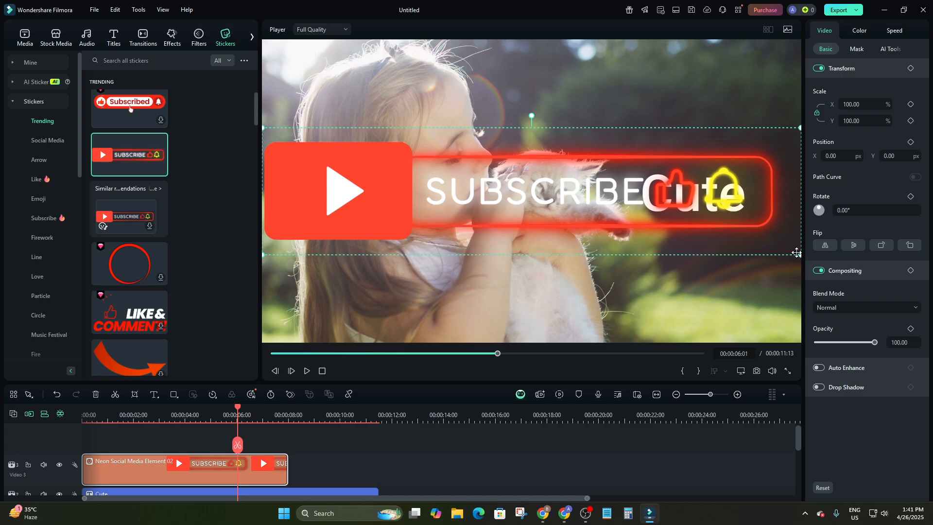
{"action": "left_click_drag", "start_coordinate": [799, 254], "coordinate": [437, 169]}
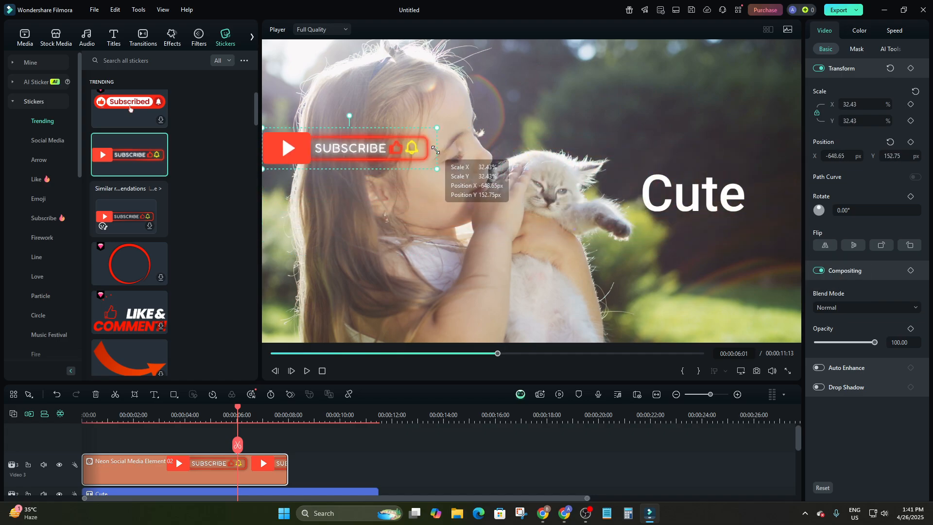
{"action": "left_click_drag", "start_coordinate": [391, 151], "coordinate": [537, 317]}
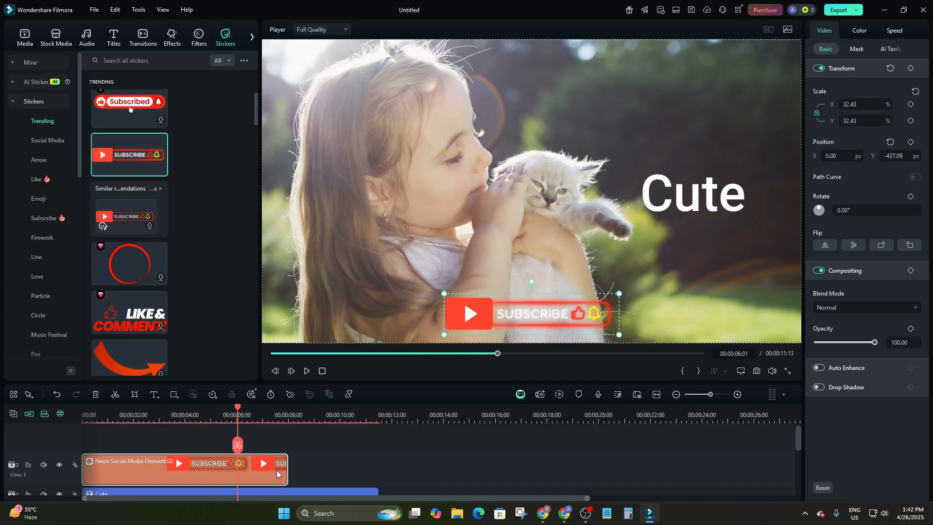
Shift the Subscribe sticker clip along its track so that it ends together with the "Cute" title.
{"action": "left_click_drag", "start_coordinate": [214, 463], "coordinate": [305, 463]}
{"action": "scroll", "coordinate": [258, 445], "scroll_direction": "down", "scroll_amount": 2}
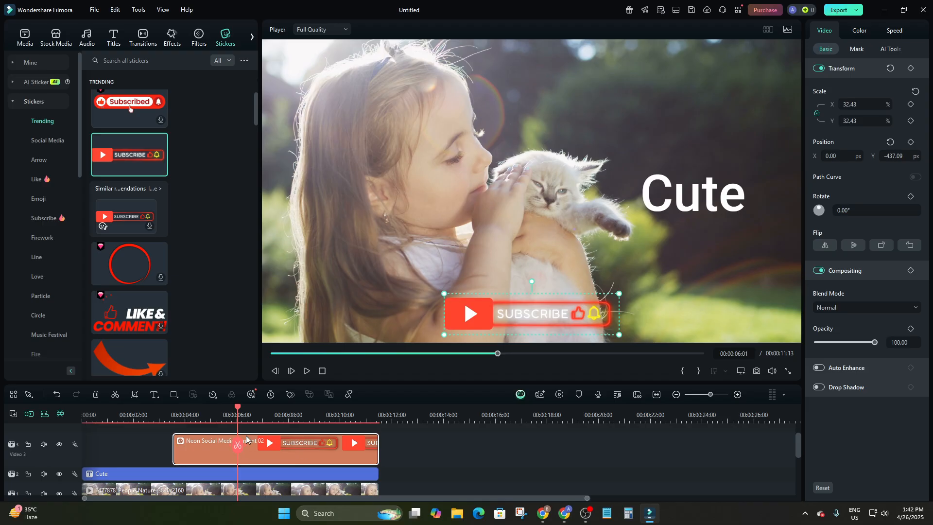
{"action": "left_click", "coordinate": [168, 428]}
Play the timeline from the beginning to check the Subscribe sticker's animation over the video.
{"action": "scroll", "coordinate": [169, 427], "scroll_direction": "up", "scroll_amount": 1}
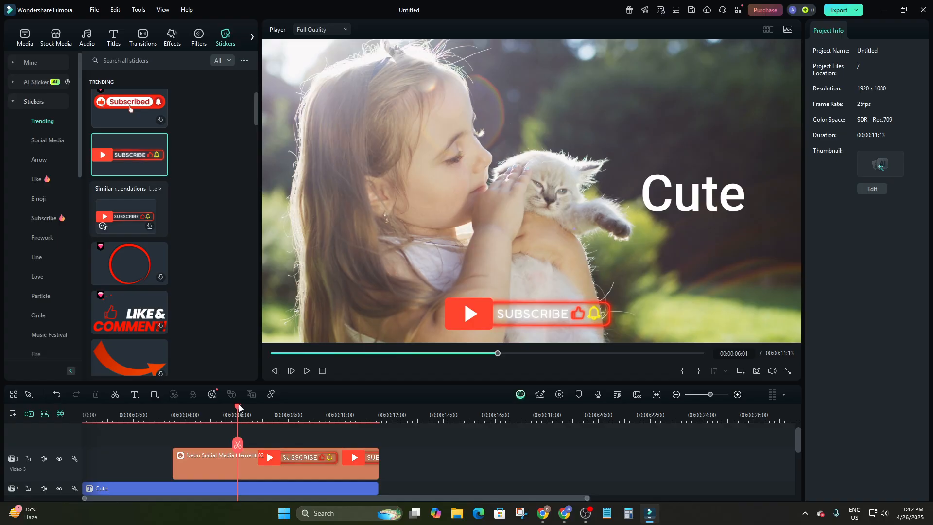
{"action": "left_click_drag", "start_coordinate": [239, 407], "coordinate": [83, 407]}
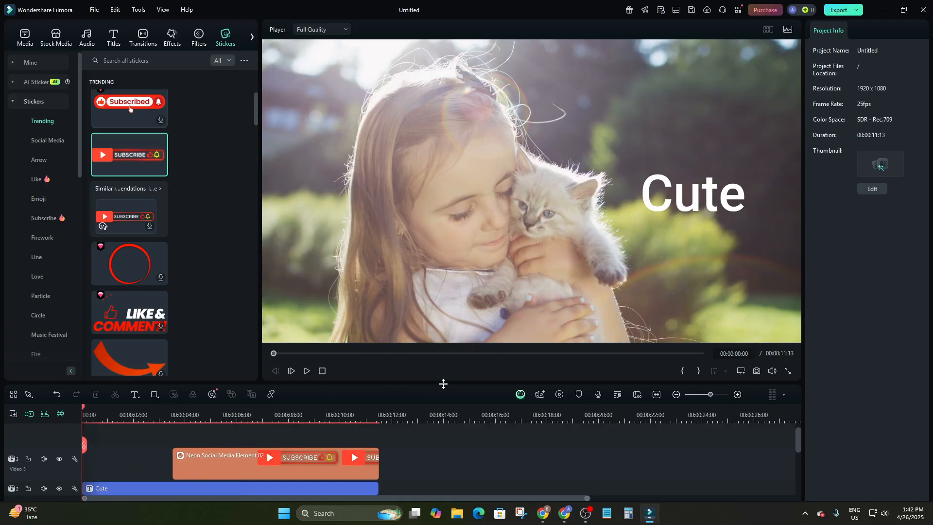
{"action": "key", "text": "space"}
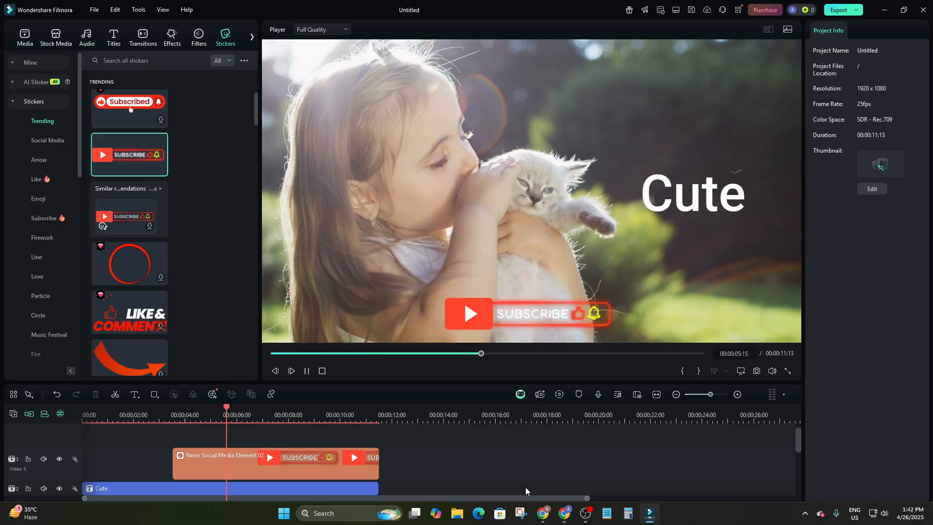
{"action": "scroll", "coordinate": [403, 442], "scroll_direction": "down", "scroll_amount": 2}
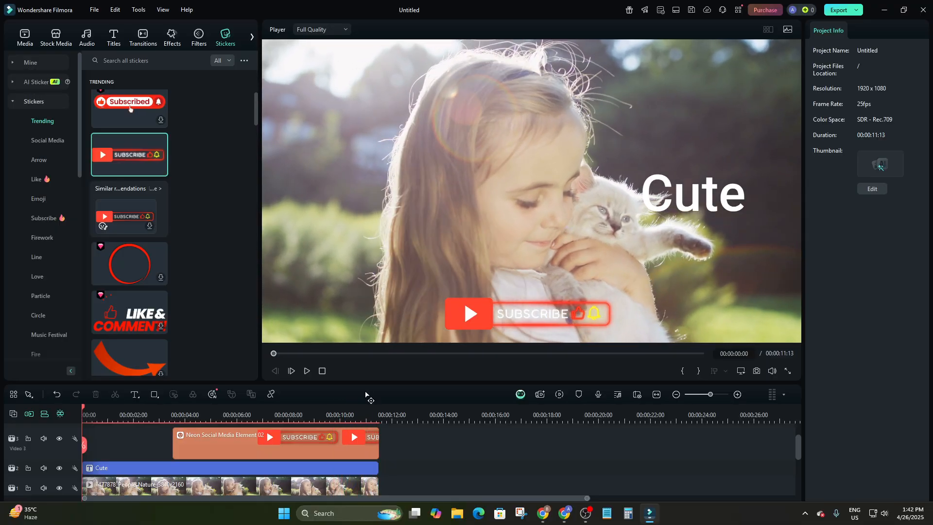
{"action": "key", "text": "space"}
Browse the sticker categories, including Circle, Music Festival, Smoke and Fire.
{"action": "scroll", "coordinate": [135, 260], "scroll_direction": "down", "scroll_amount": 5}
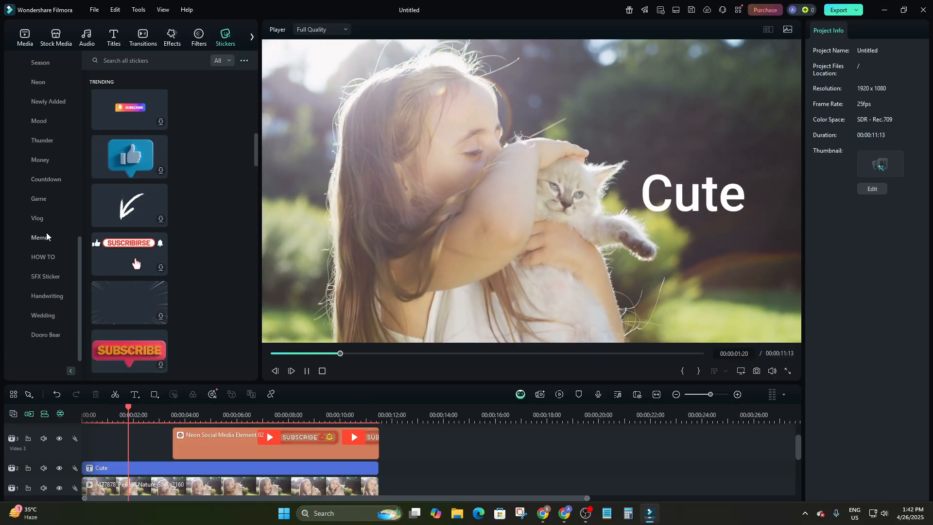
{"action": "scroll", "coordinate": [42, 204], "scroll_direction": "up", "scroll_amount": 10}
{"action": "scroll", "coordinate": [30, 146], "scroll_direction": "down", "scroll_amount": 5}
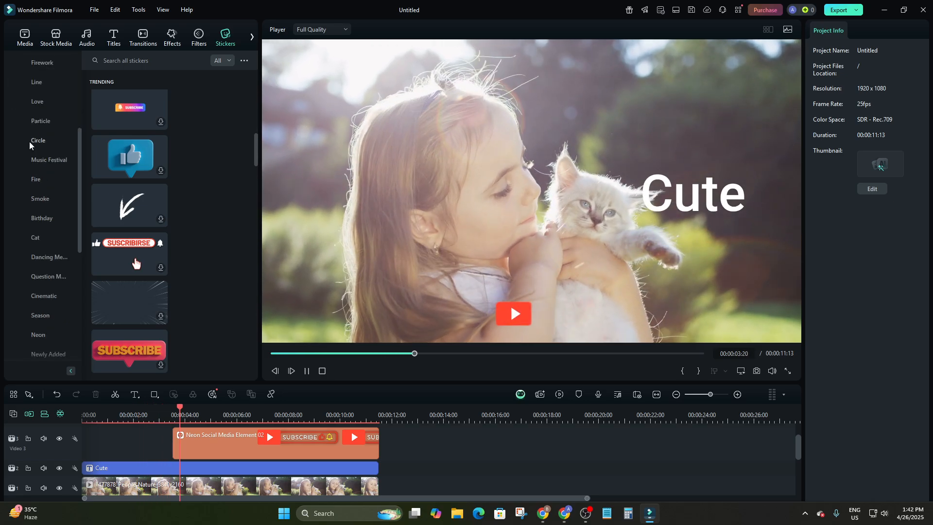
{"action": "left_click", "coordinate": [30, 141]}
{"action": "left_click", "coordinate": [34, 160]}
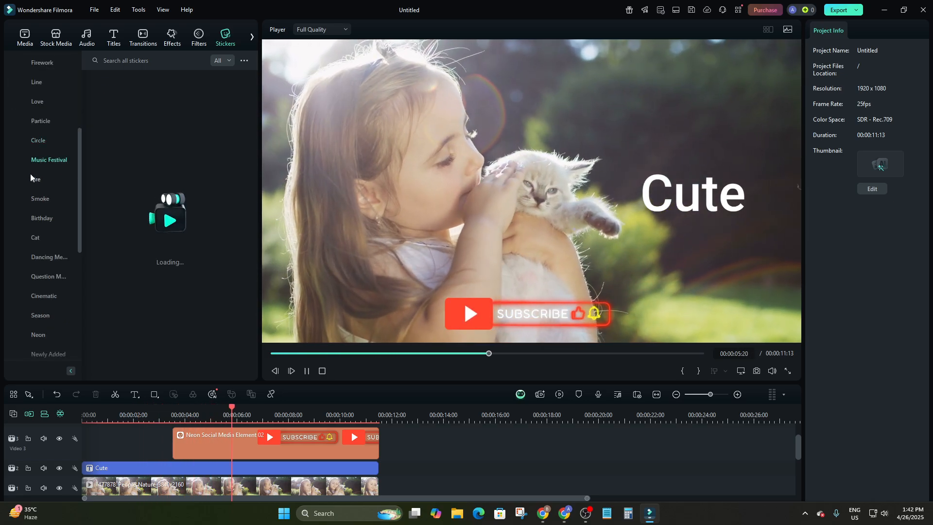
{"action": "left_click", "coordinate": [33, 179]}
{"action": "left_click", "coordinate": [44, 205]}
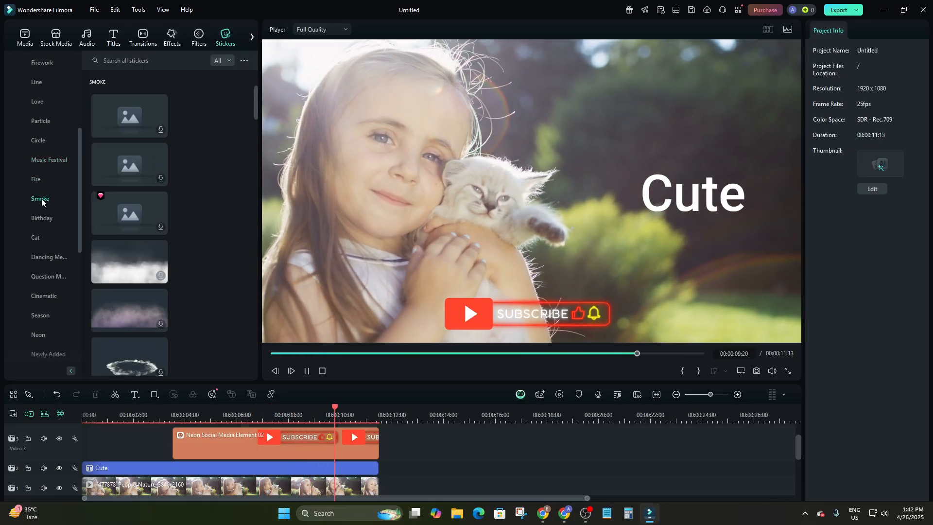
{"action": "scroll", "coordinate": [124, 233], "scroll_direction": "down", "scroll_amount": 5}
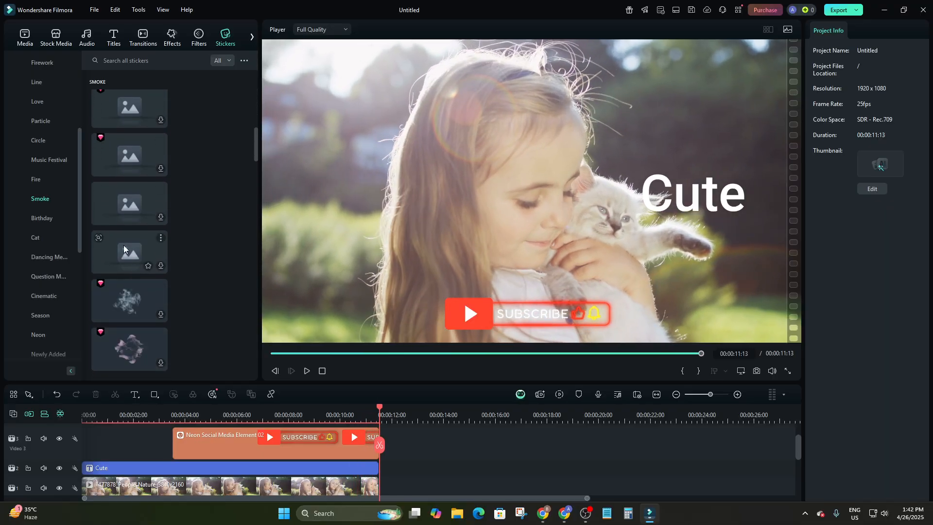
{"action": "left_click", "coordinate": [35, 180]}
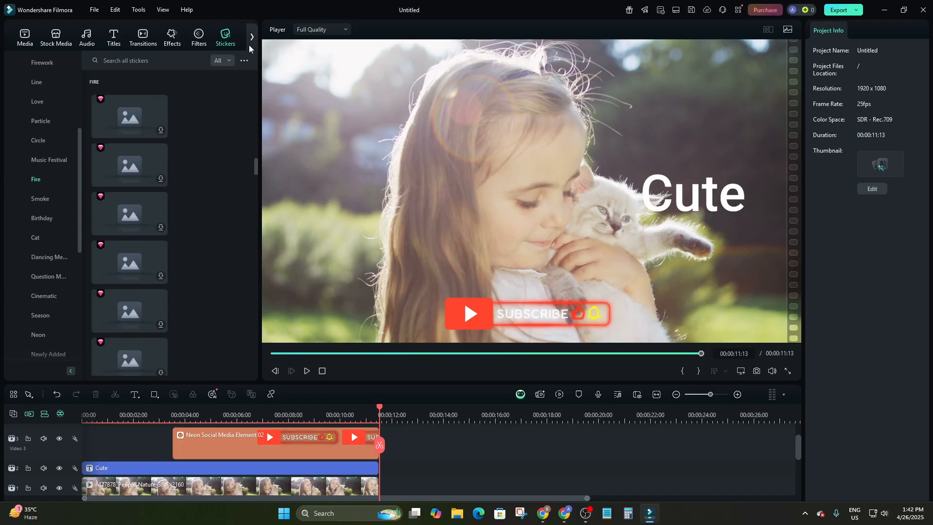
{"action": "mouse_move", "coordinate": [250, 48]}
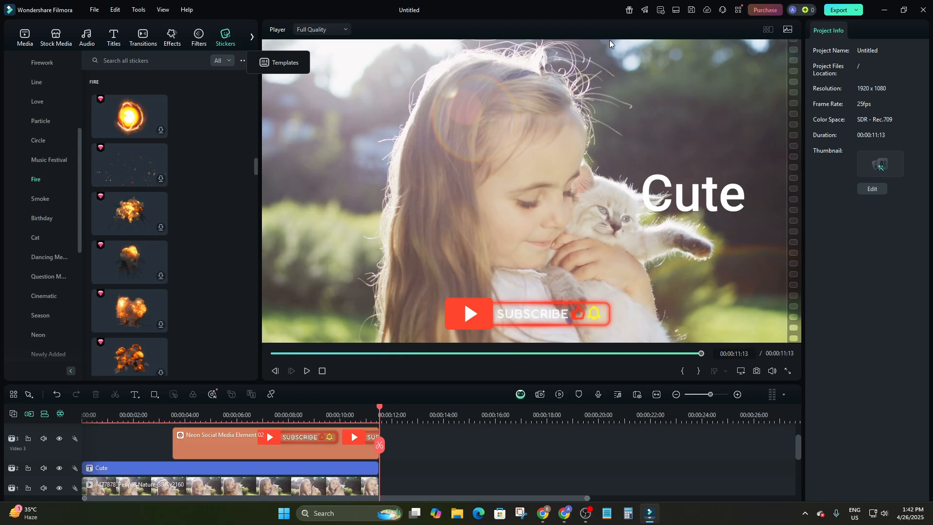
Open Filmora's purchase page in the browser and compare the Basic, Advanced and Perpetual plans.
{"action": "left_click", "coordinate": [774, 11]}
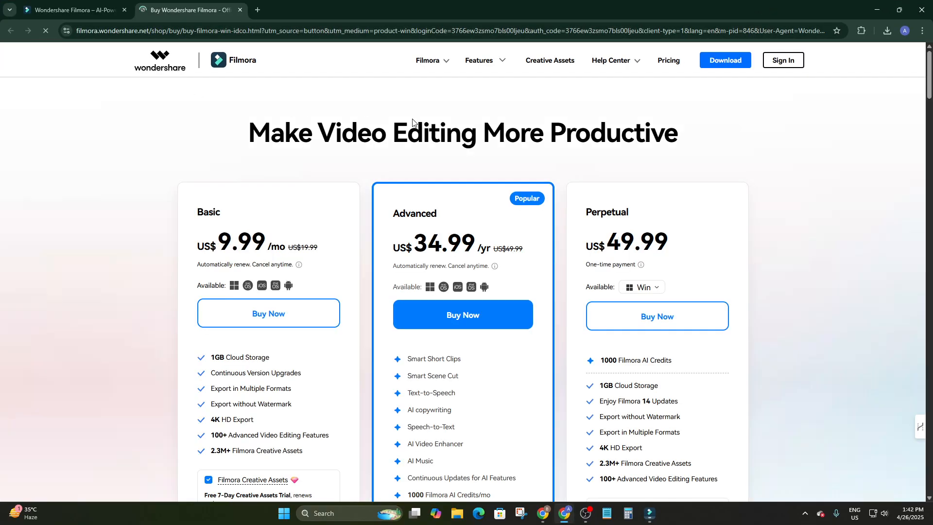
{"action": "scroll", "coordinate": [282, 230], "scroll_direction": "down", "scroll_amount": 2}
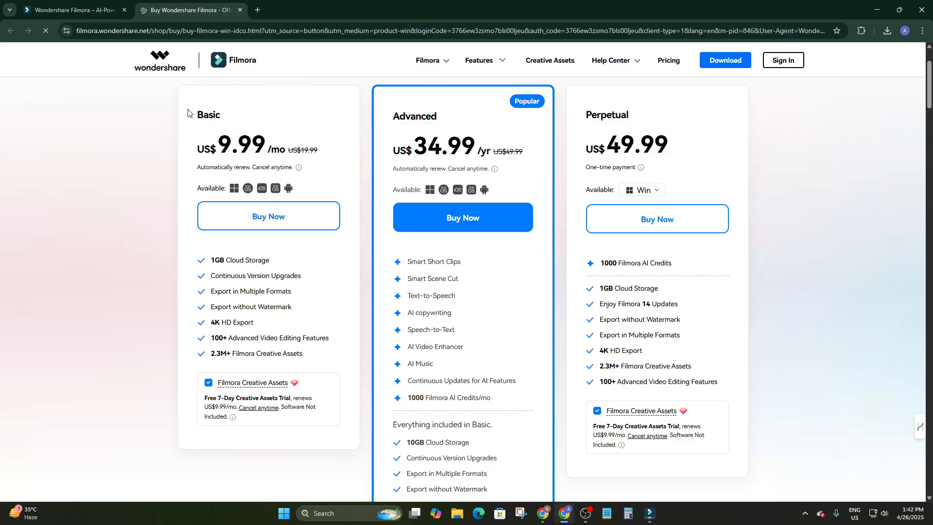
{"action": "left_click_drag", "start_coordinate": [190, 114], "coordinate": [250, 113]}
{"action": "left_click_drag", "start_coordinate": [400, 117], "coordinate": [523, 119]}
{"action": "left_click_drag", "start_coordinate": [585, 120], "coordinate": [658, 119]}
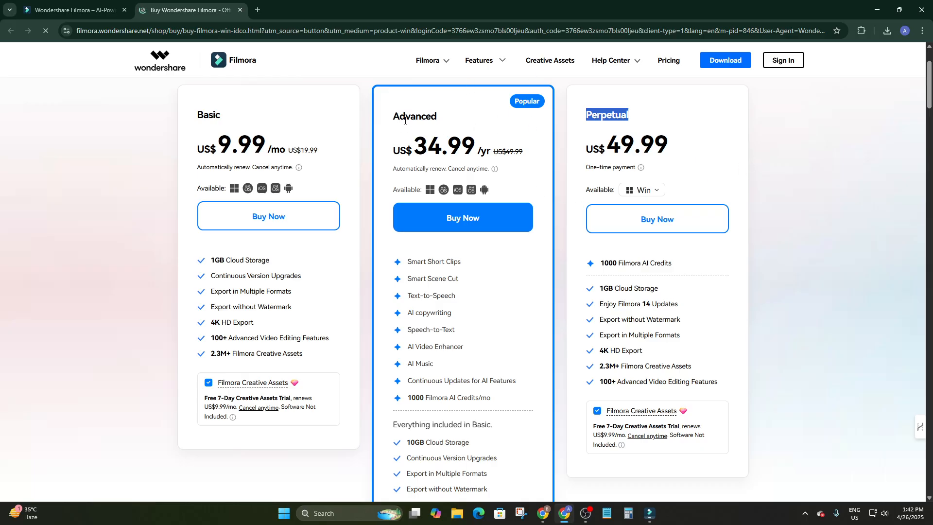
{"action": "left_click_drag", "start_coordinate": [384, 119], "coordinate": [467, 120]}
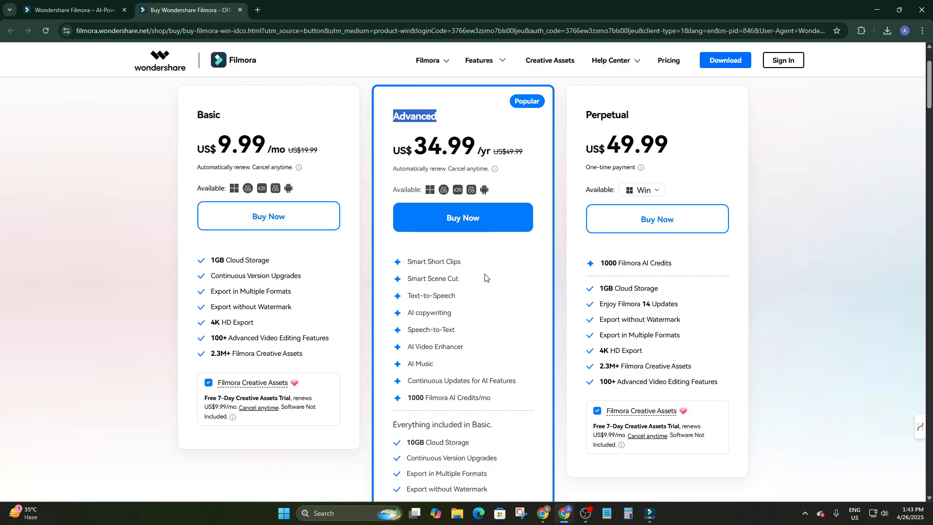
Examine the feature list of the Advanced plan, including everything it shares with Basic.
{"action": "scroll", "coordinate": [482, 293], "scroll_direction": "down", "scroll_amount": 4}
{"action": "scroll", "coordinate": [484, 292], "scroll_direction": "up", "scroll_amount": 5}
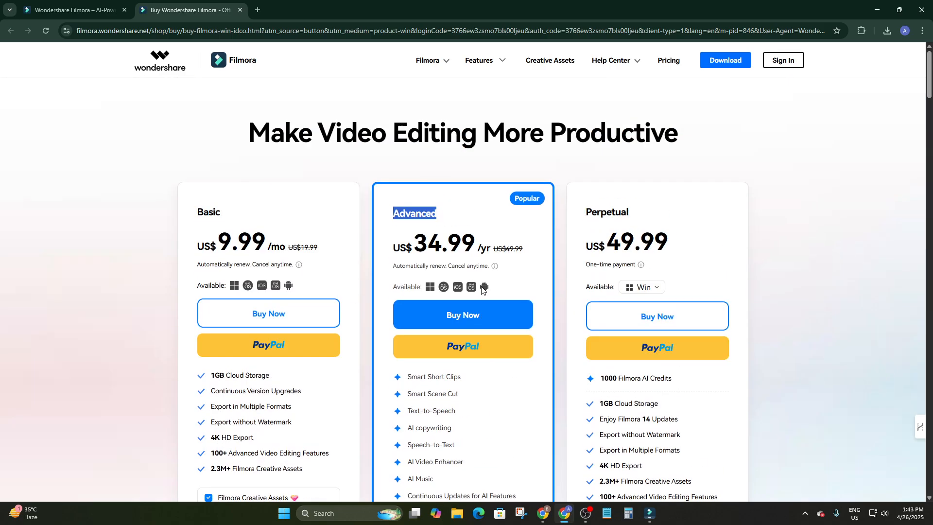
{"action": "scroll", "coordinate": [437, 274], "scroll_direction": "down", "scroll_amount": 3}
{"action": "scroll", "coordinate": [436, 273], "scroll_direction": "down", "scroll_amount": 2}
{"action": "left_click_drag", "start_coordinate": [403, 131], "coordinate": [505, 418]}
{"action": "left_click", "coordinate": [632, 434]}
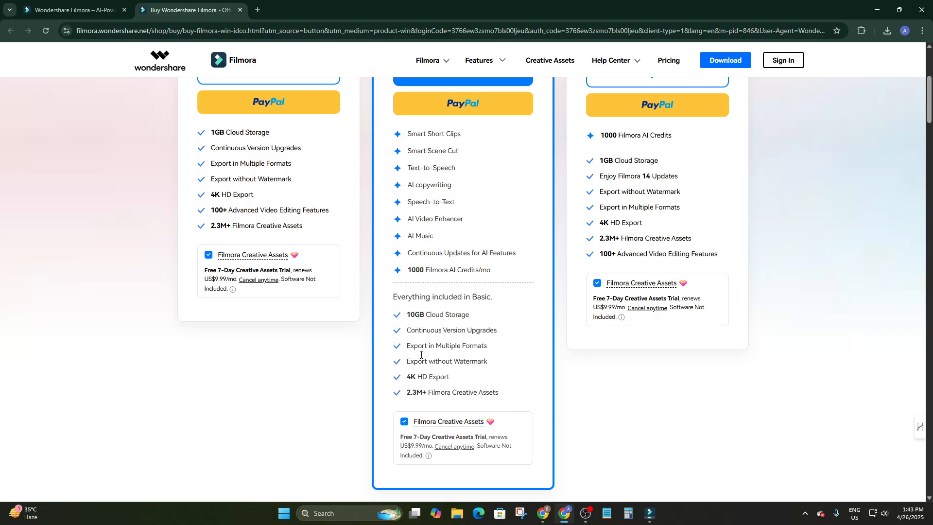
{"action": "left_click_drag", "start_coordinate": [407, 131], "coordinate": [514, 409]}
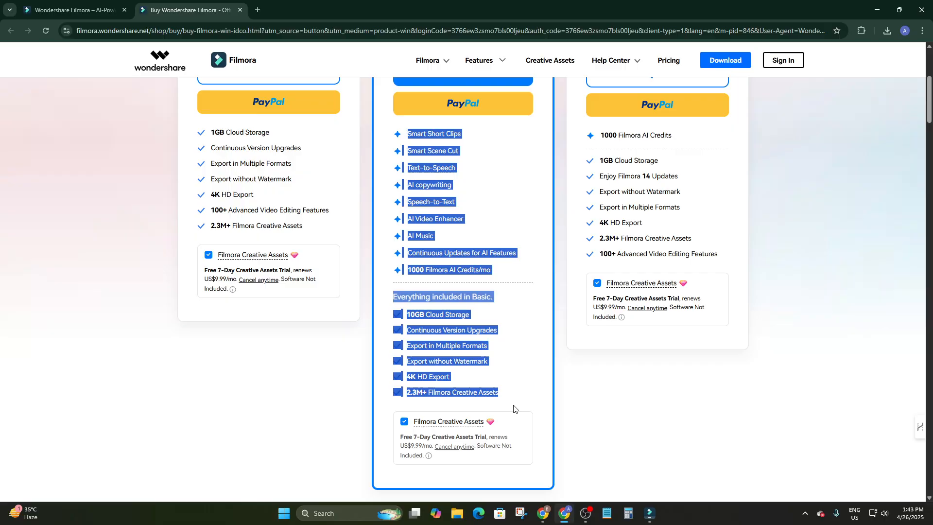
{"action": "left_click", "coordinate": [603, 444]}
{"action": "scroll", "coordinate": [533, 353], "scroll_direction": "up", "scroll_amount": 5}
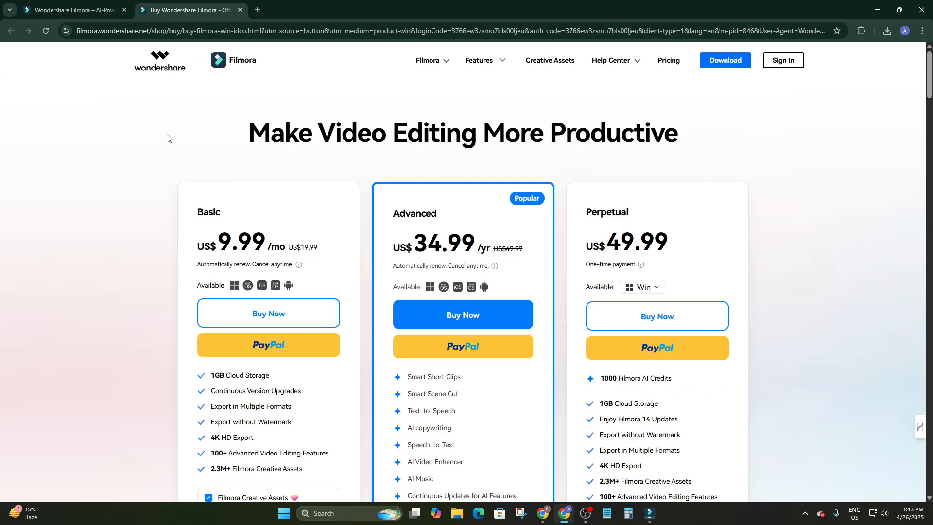
Switch back to Wondershare Filmora and dismiss the account refresh prompt.
{"action": "left_click", "coordinate": [73, 10]}
{"action": "left_click", "coordinate": [160, 7]}
{"action": "left_click", "coordinate": [654, 519]}
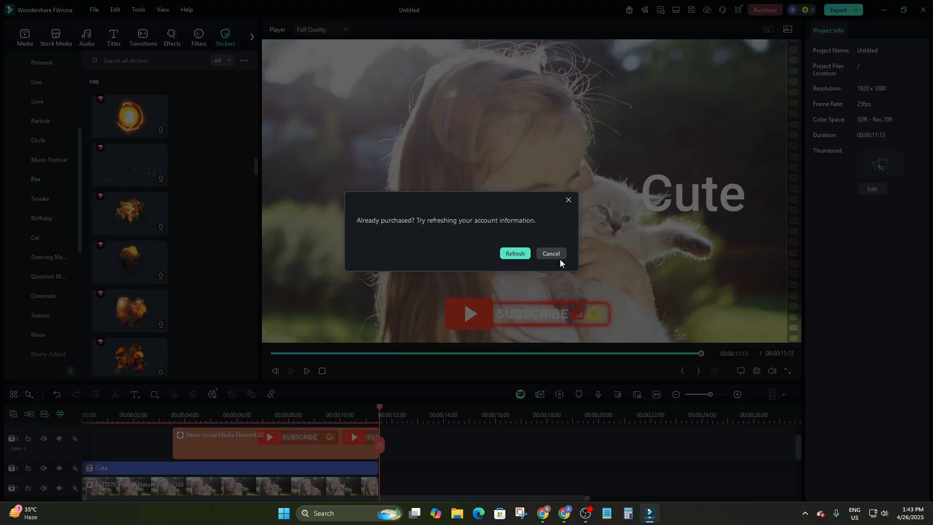
{"action": "left_click", "coordinate": [554, 256]}
Open the local export settings, choose MP4 as the format and review the available resolutions.
{"action": "left_click", "coordinate": [846, 10]}
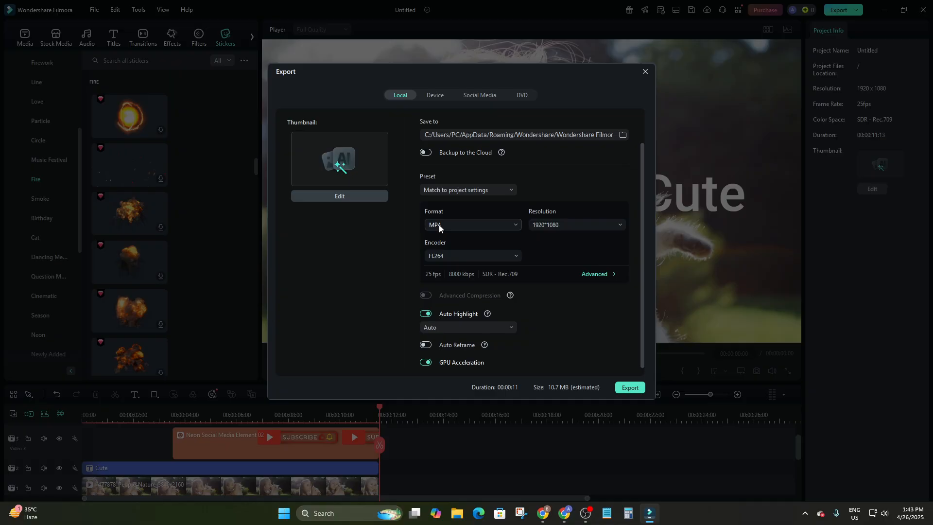
{"action": "left_click", "coordinate": [463, 225]}
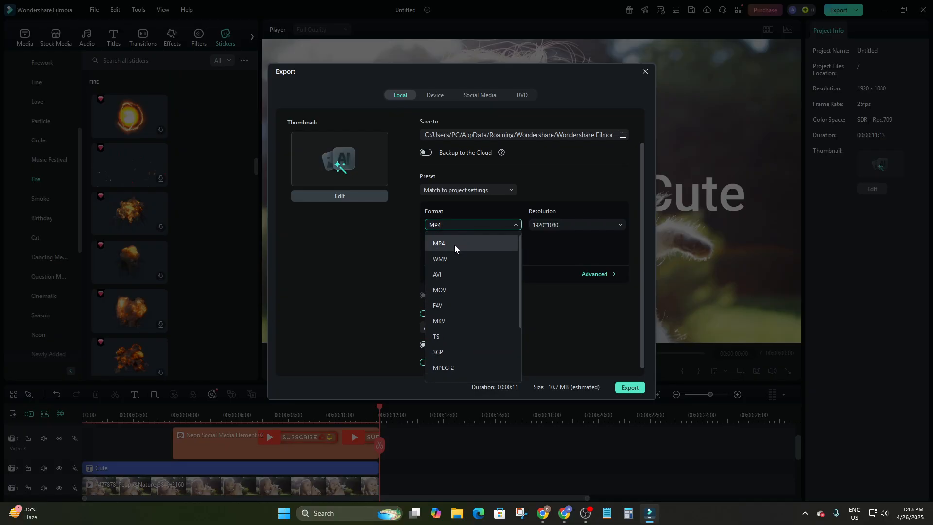
{"action": "left_click", "coordinate": [454, 243]}
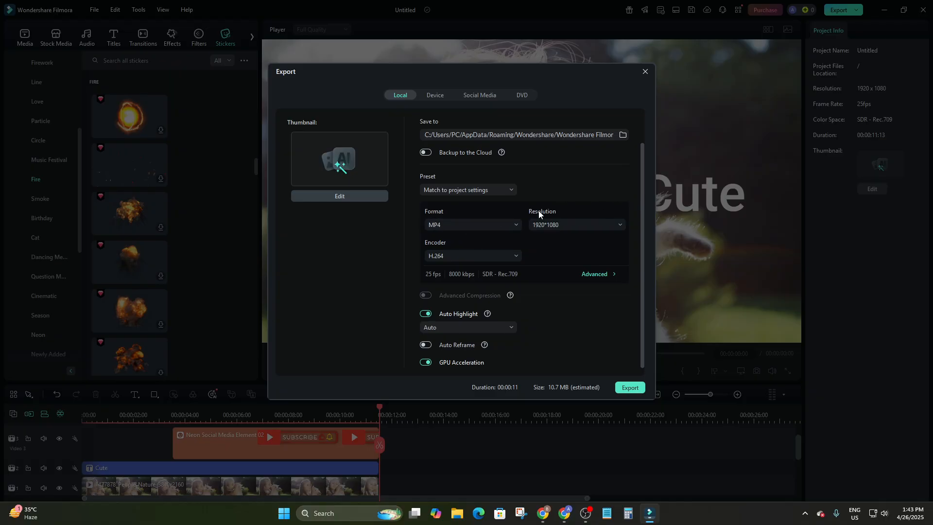
{"action": "left_click", "coordinate": [546, 224]}
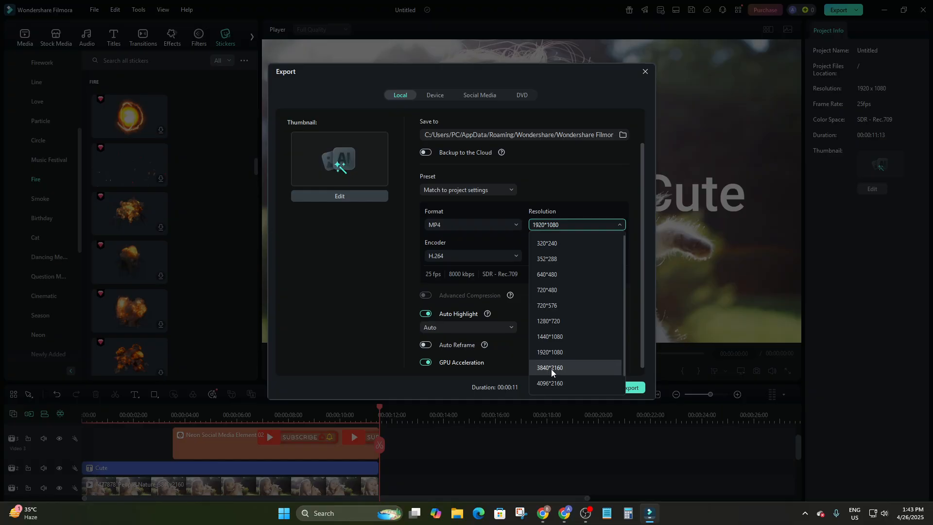
{"action": "scroll", "coordinate": [554, 383], "scroll_direction": "down", "scroll_amount": 1}
{"action": "left_click", "coordinate": [573, 204]}
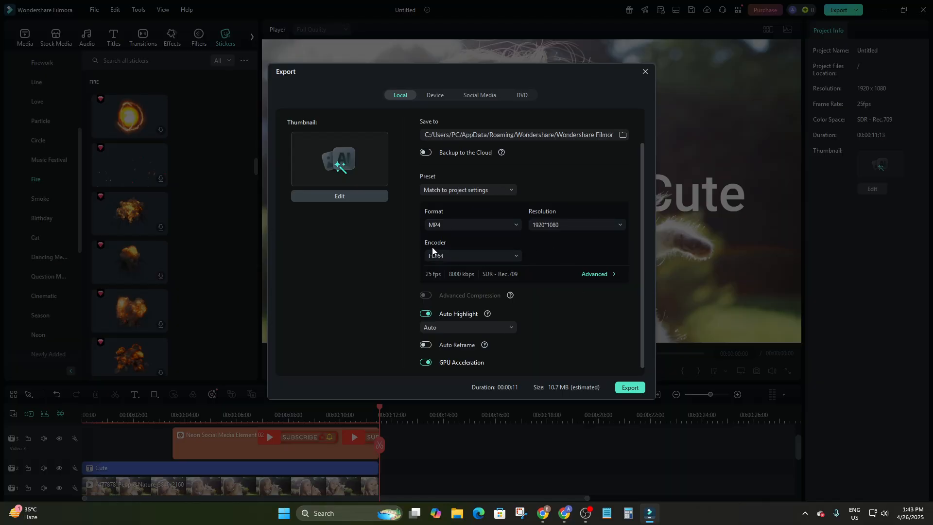
Review the export encoder options, keeping H.264 selected.
{"action": "left_click", "coordinate": [459, 254]}
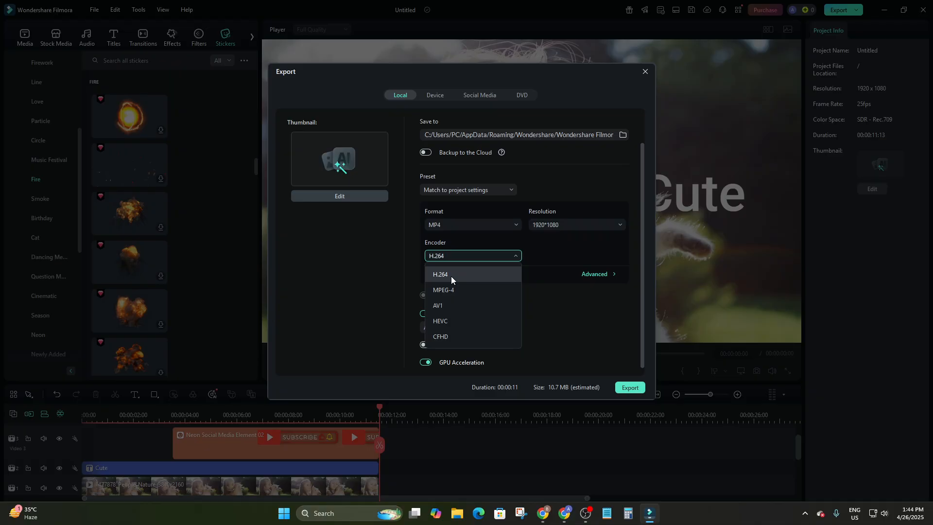
{"action": "left_click", "coordinate": [451, 276]}
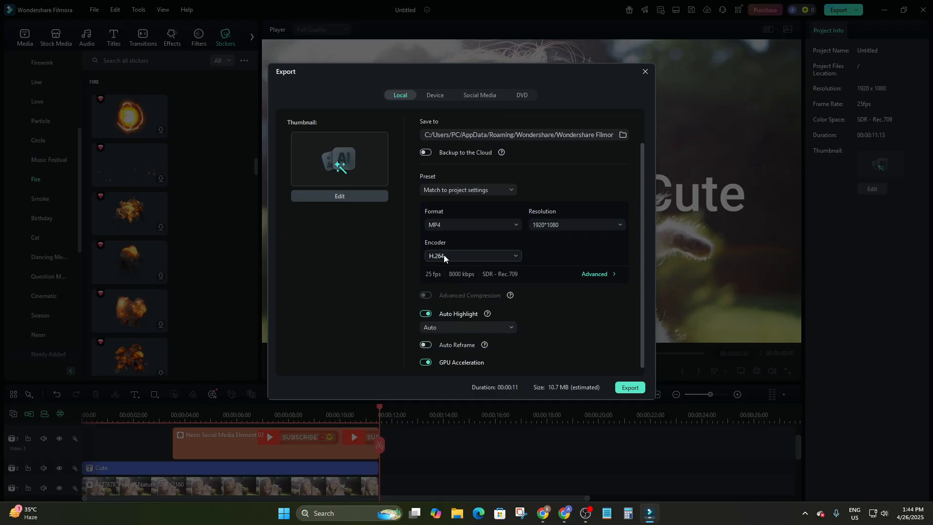
{"action": "left_click", "coordinate": [444, 255]}
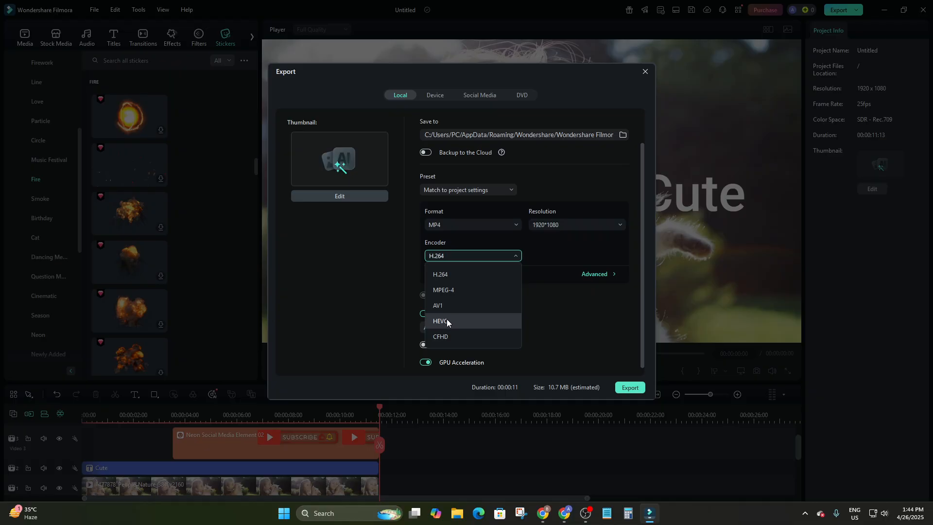
{"action": "left_click", "coordinate": [447, 271]}
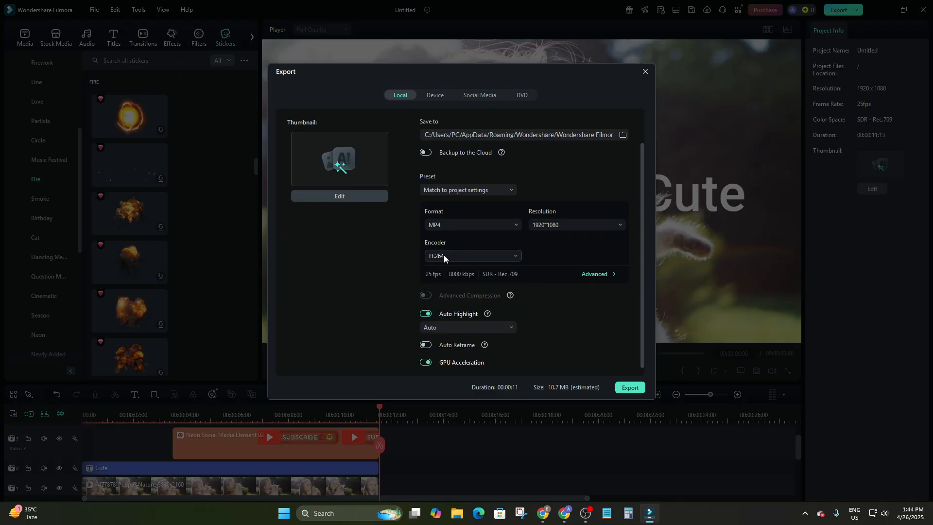
{"action": "left_click", "coordinate": [444, 255]}
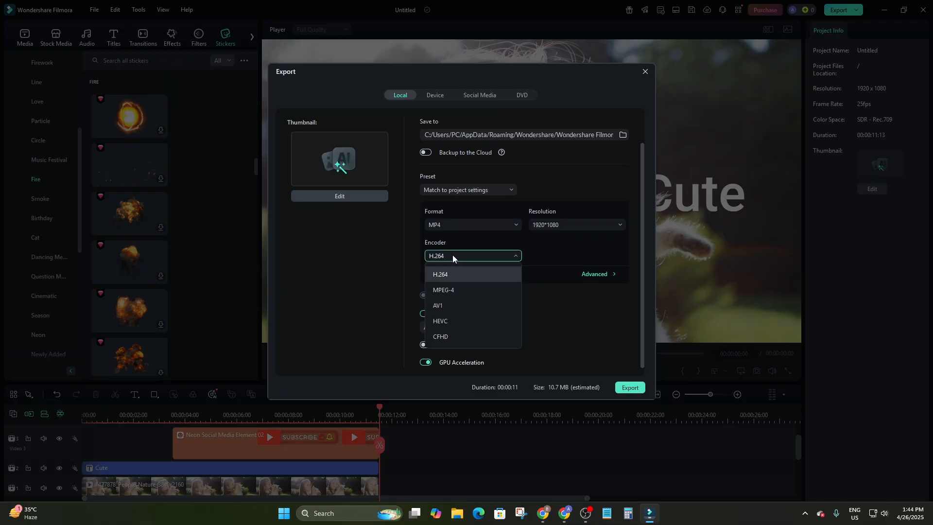
{"action": "left_click", "coordinate": [455, 255]}
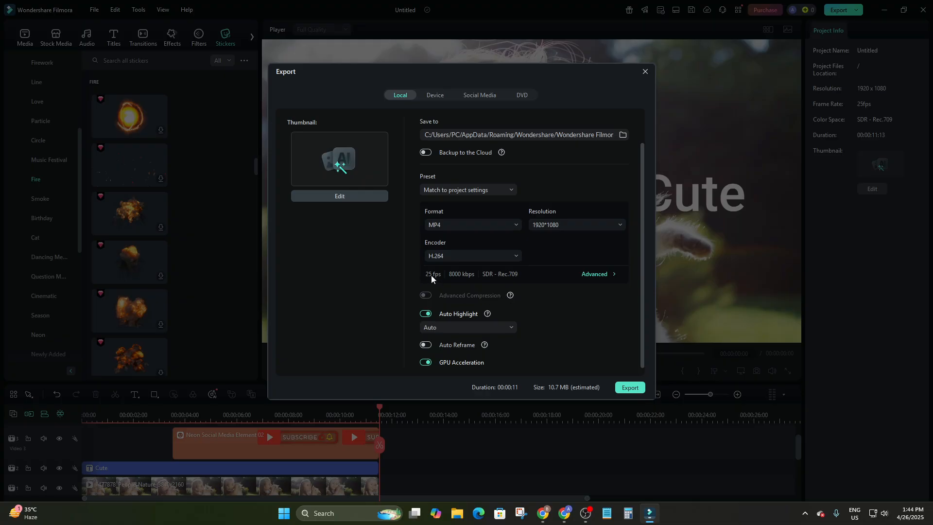
Set the frame rate to 60 fps in the advanced export settings and save them as "Preset 1".
{"action": "left_click", "coordinate": [595, 275]}
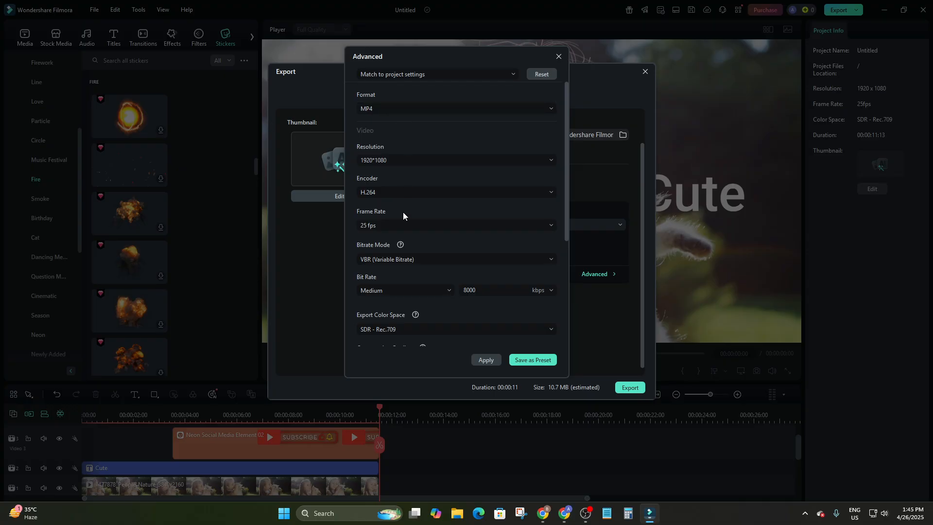
{"action": "scroll", "coordinate": [403, 212], "scroll_direction": "down", "scroll_amount": 1}
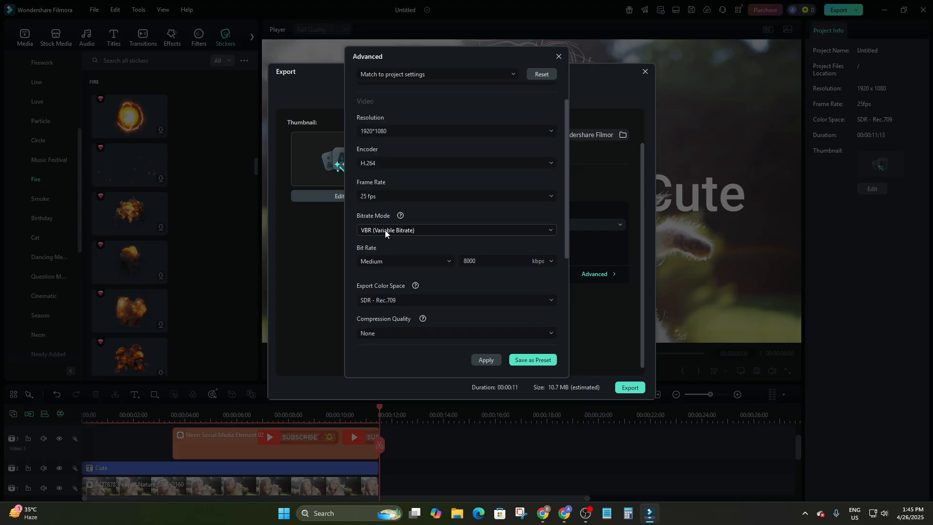
{"action": "left_click", "coordinate": [388, 196]}
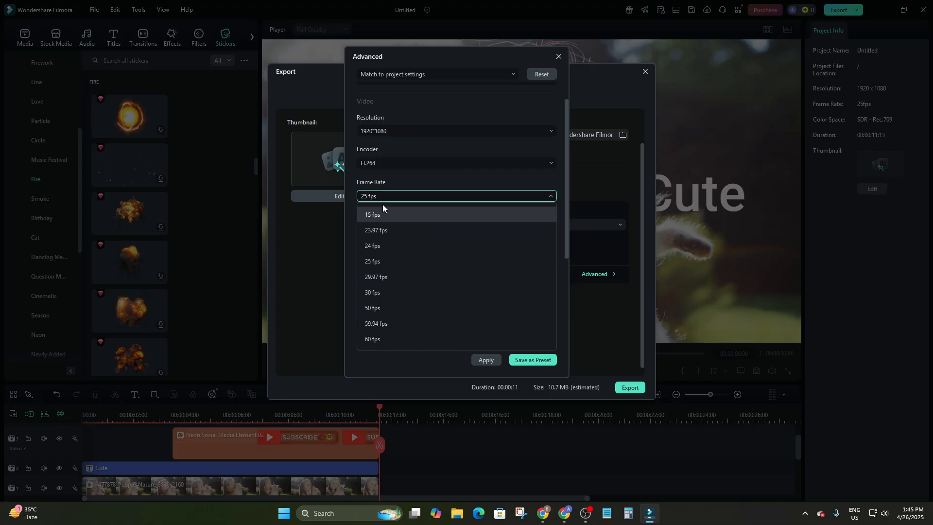
{"action": "left_click", "coordinate": [380, 340]}
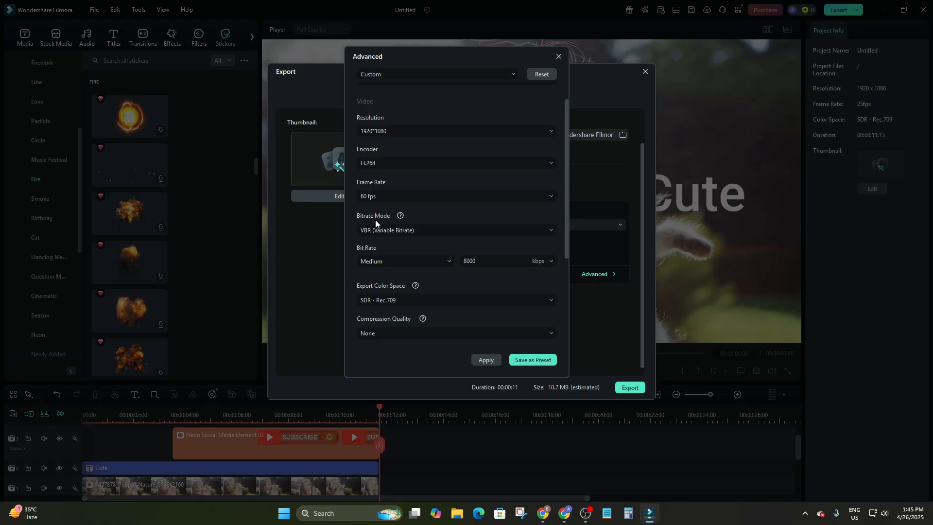
{"action": "scroll", "coordinate": [375, 220], "scroll_direction": "down", "scroll_amount": 2}
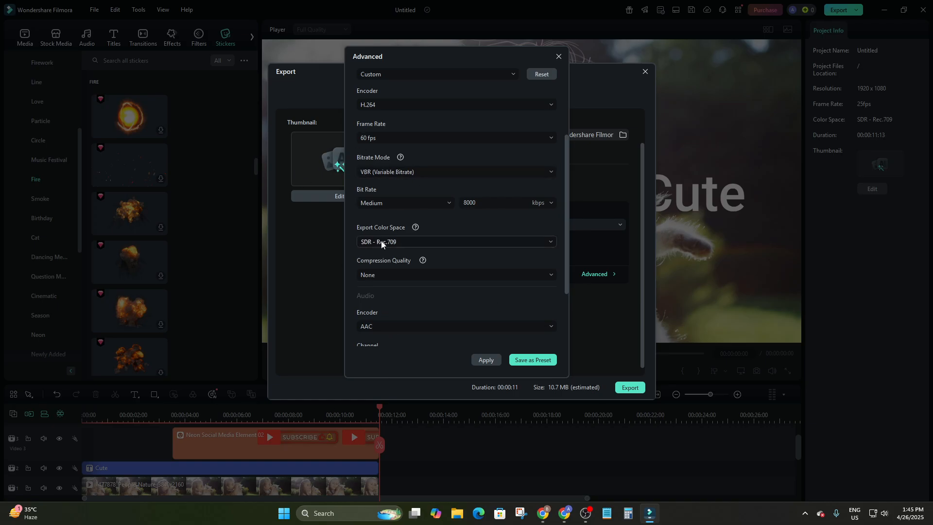
{"action": "scroll", "coordinate": [486, 340], "scroll_direction": "down", "scroll_amount": 1}
{"action": "left_click", "coordinate": [536, 361]}
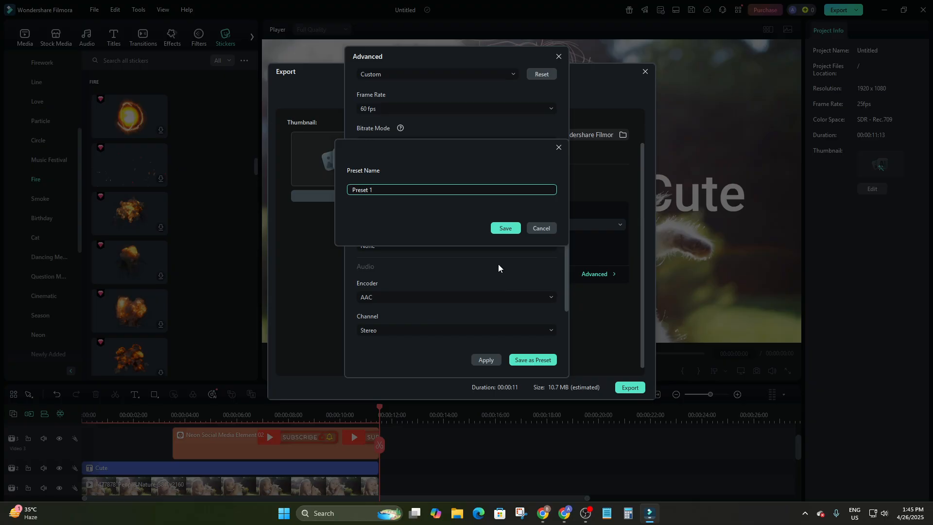
{"action": "left_click", "coordinate": [515, 229]}
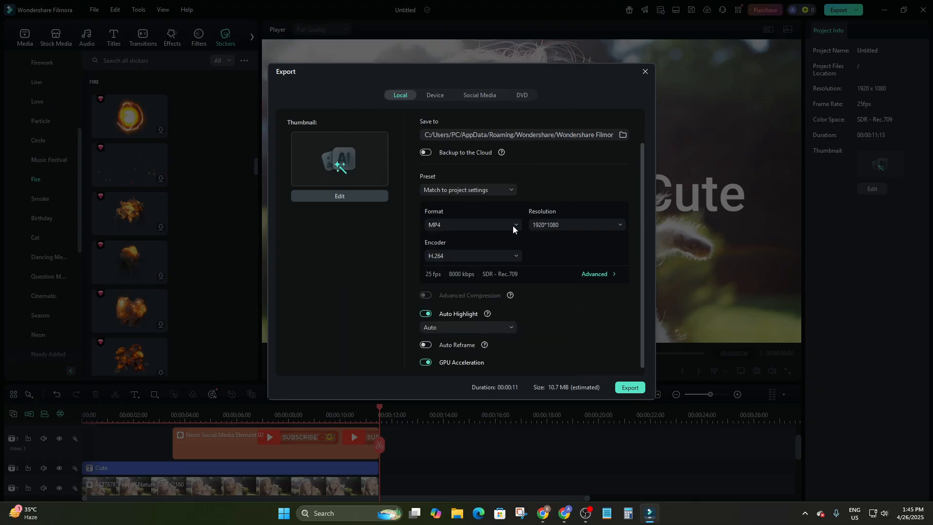
Start the local export of the video, accepting the version with the watermark.
{"action": "mouse_move", "coordinate": [515, 295]}
{"action": "left_click", "coordinate": [631, 387]}
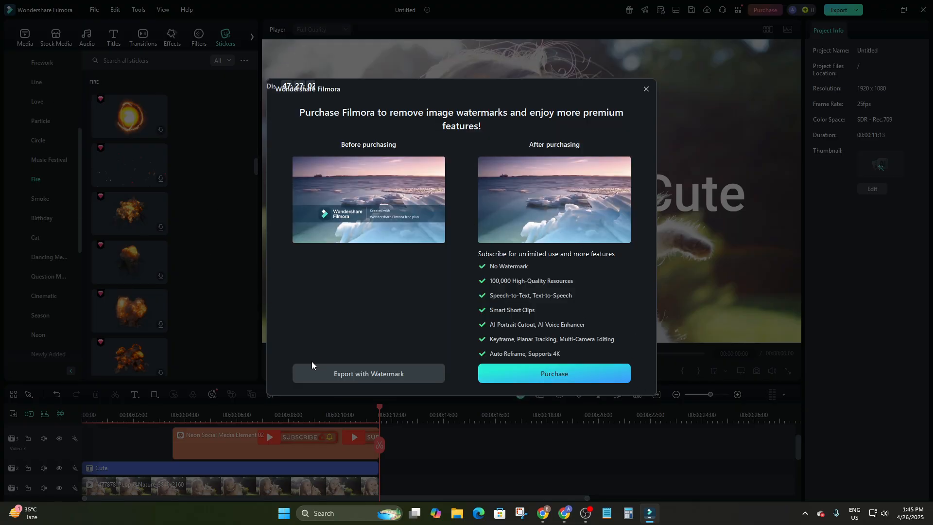
{"action": "left_click", "coordinate": [356, 374]}
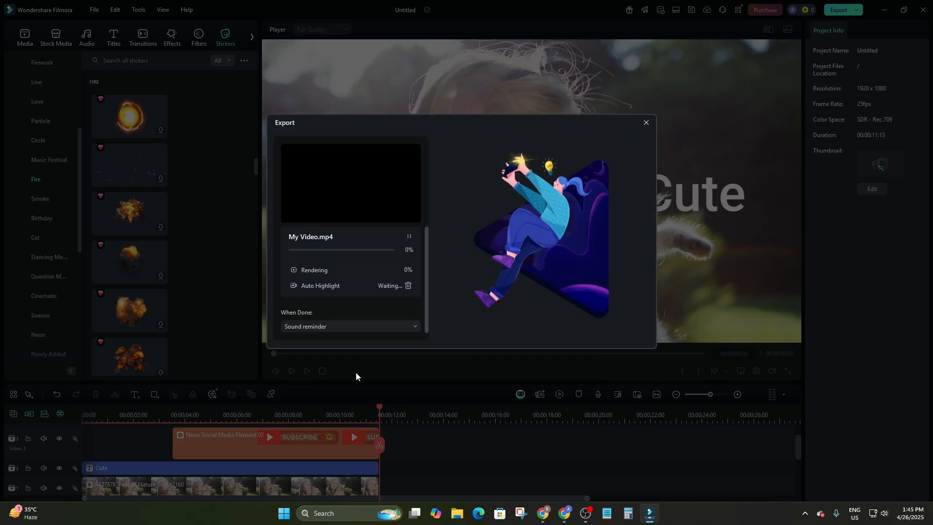